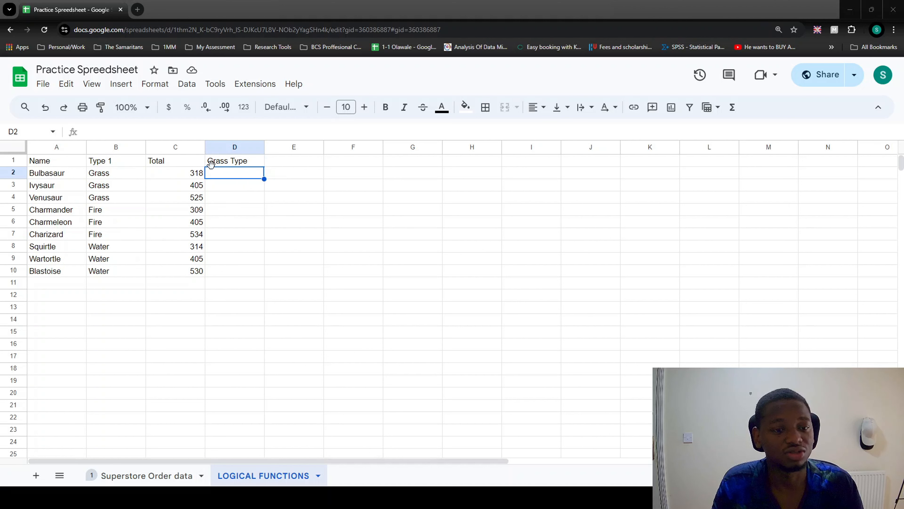
Examine the empty Grass Type cells D2:D10 and the individual Pokémon rows from Bulbasaur to Charizard
left_click(237, 162)
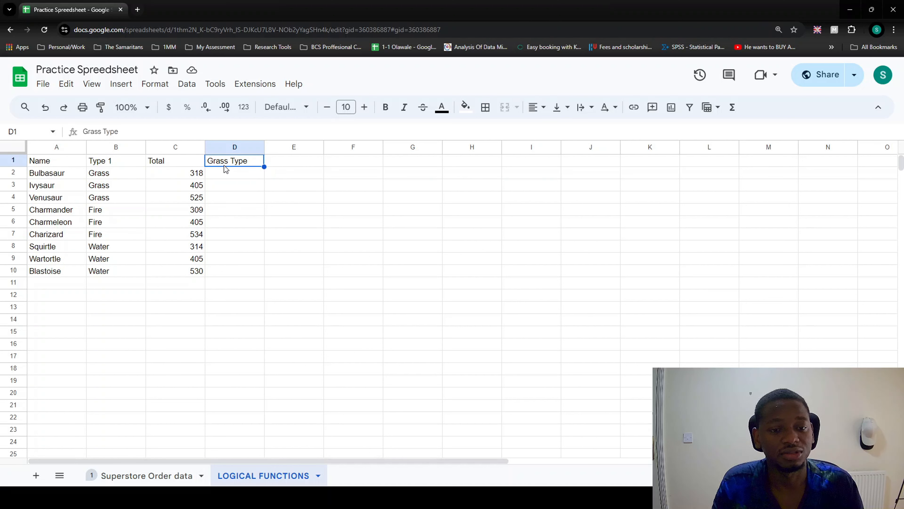
left_click_drag(228, 176, 226, 273)
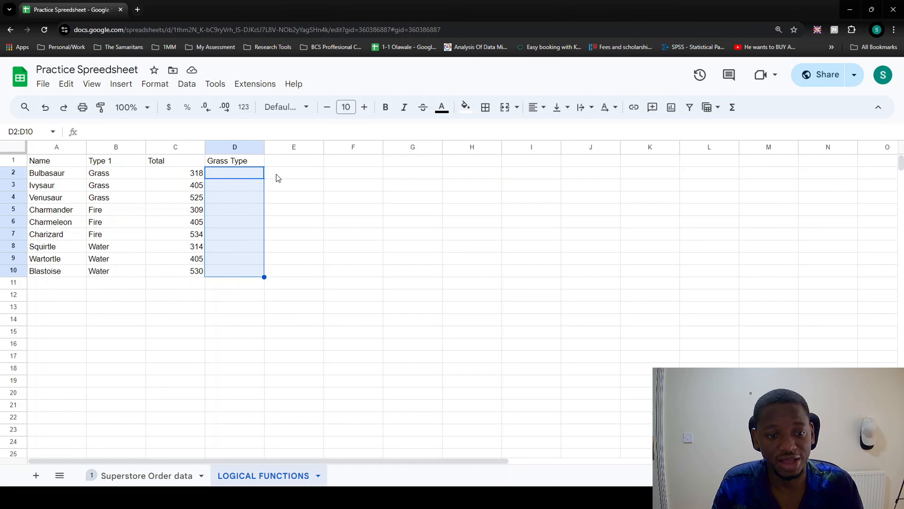
left_click(15, 174)
left_click(13, 186)
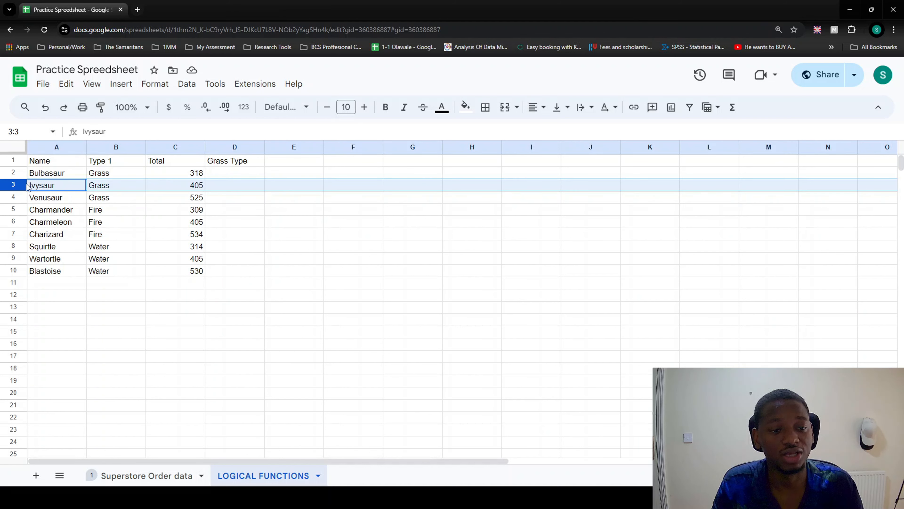
left_click(13, 198)
left_click(17, 210)
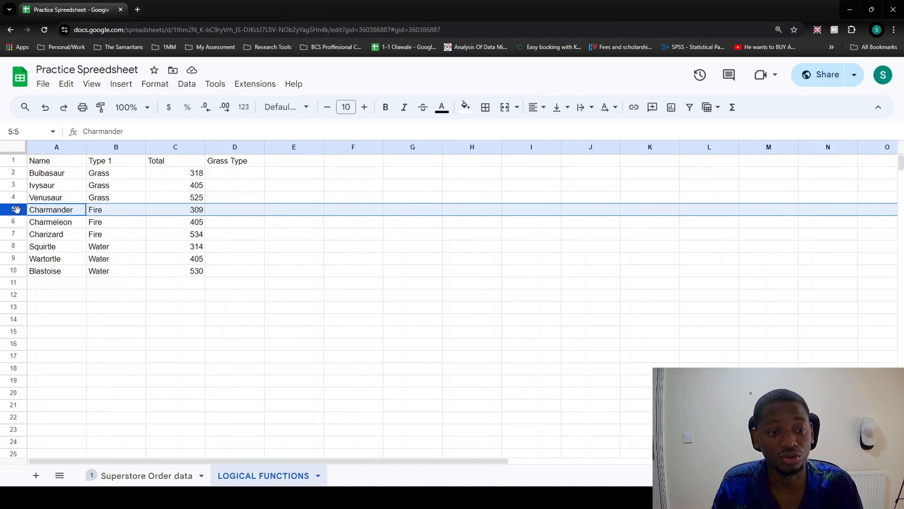
left_click(18, 222)
left_click(21, 235)
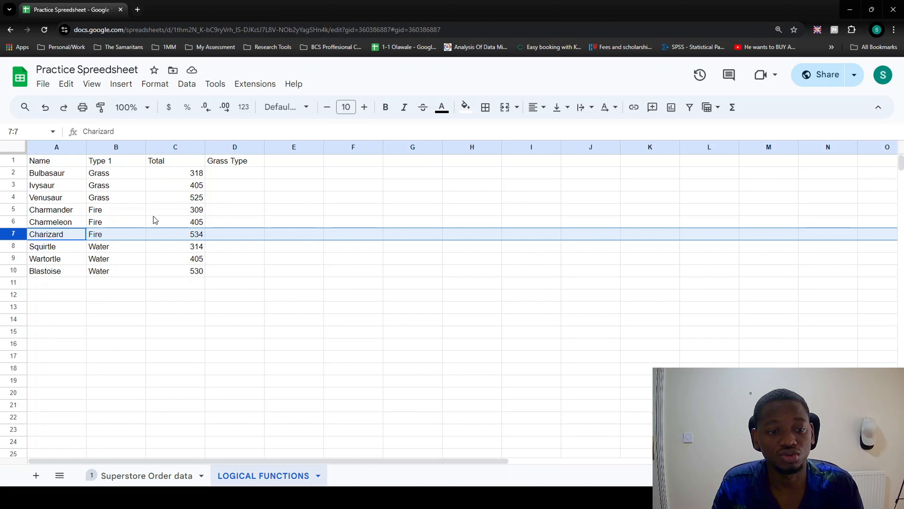
left_click(238, 175)
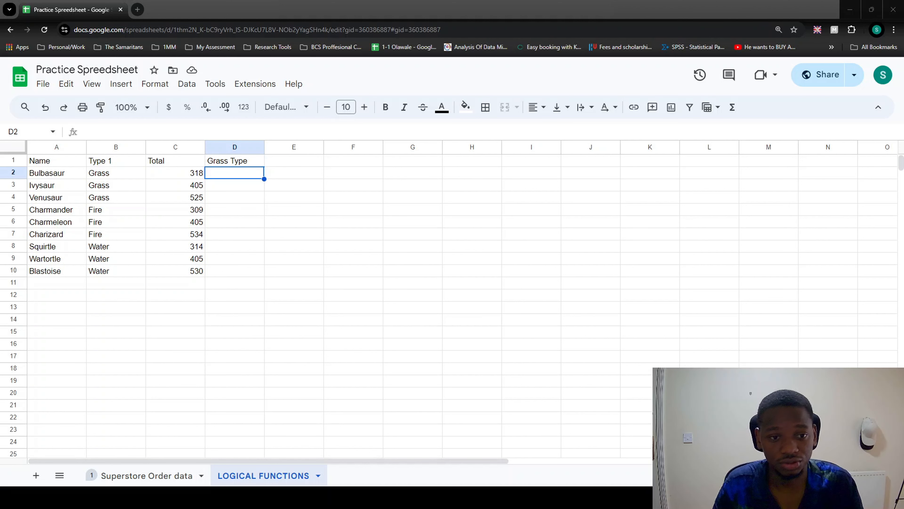
List the function names IFS, IF, SUMIF and AVERAGEIF down column F, starting in cell F2
left_click(357, 175)
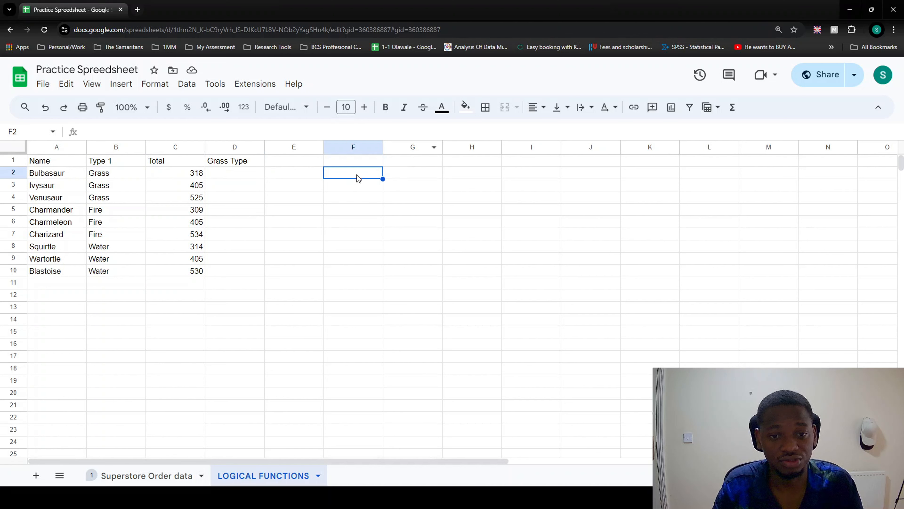
type("IFS")
key("Return")
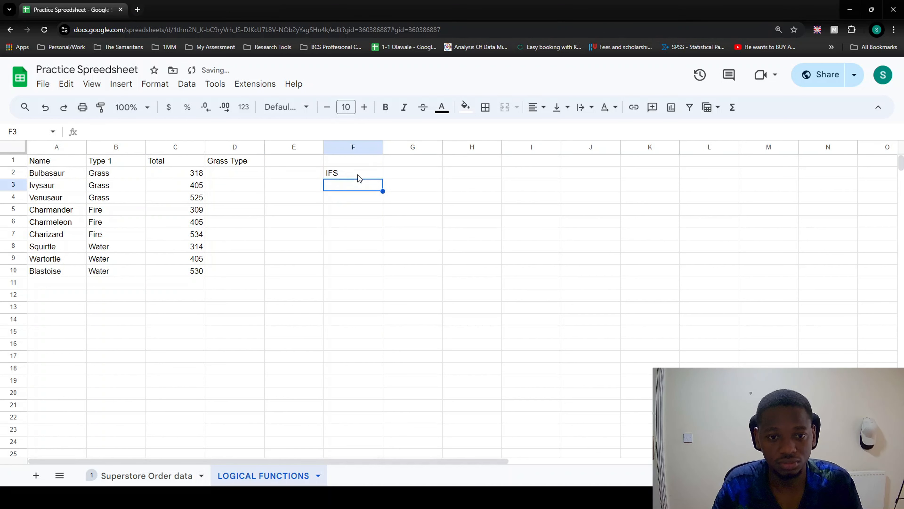
type("IF")
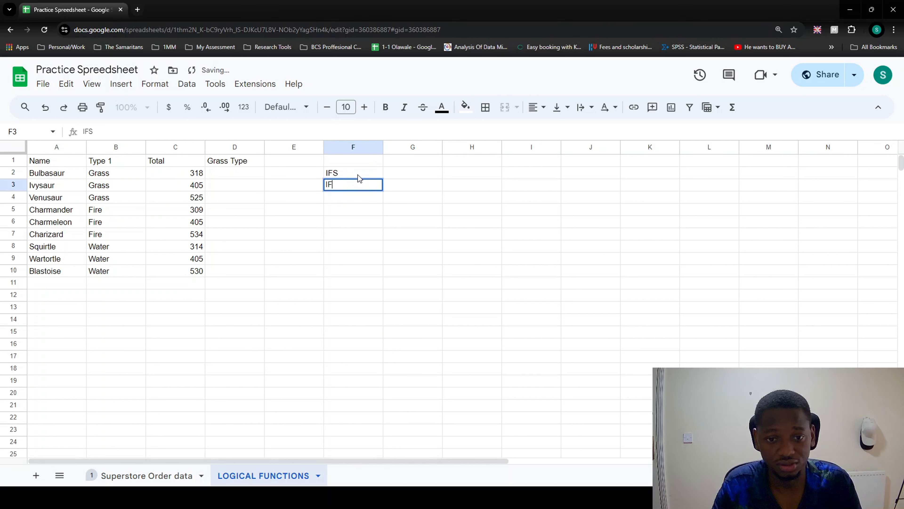
key("Return")
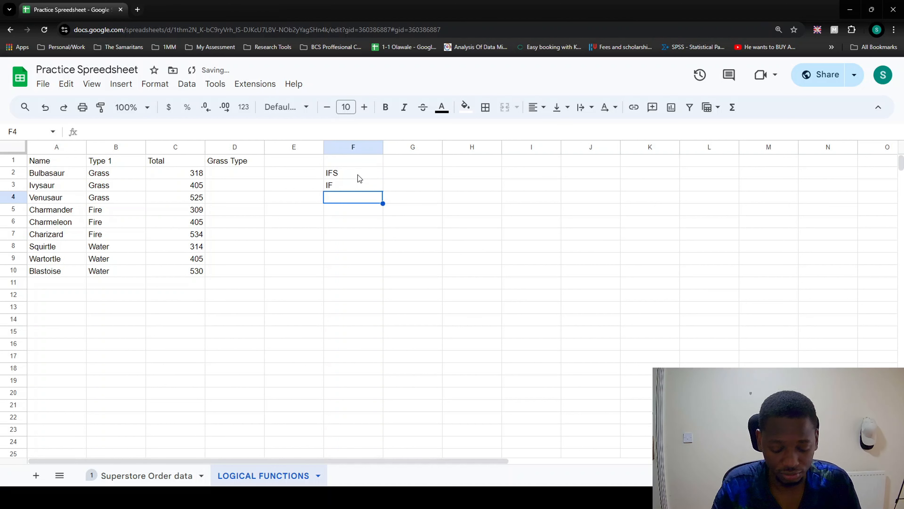
type("SUMIF")
key("Return")
type("AV")
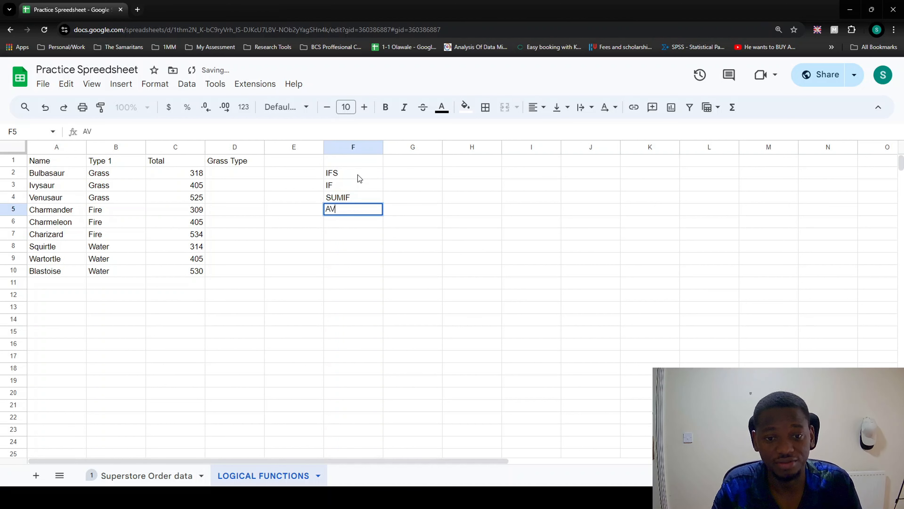
type("ERAGEIF")
key("Return")
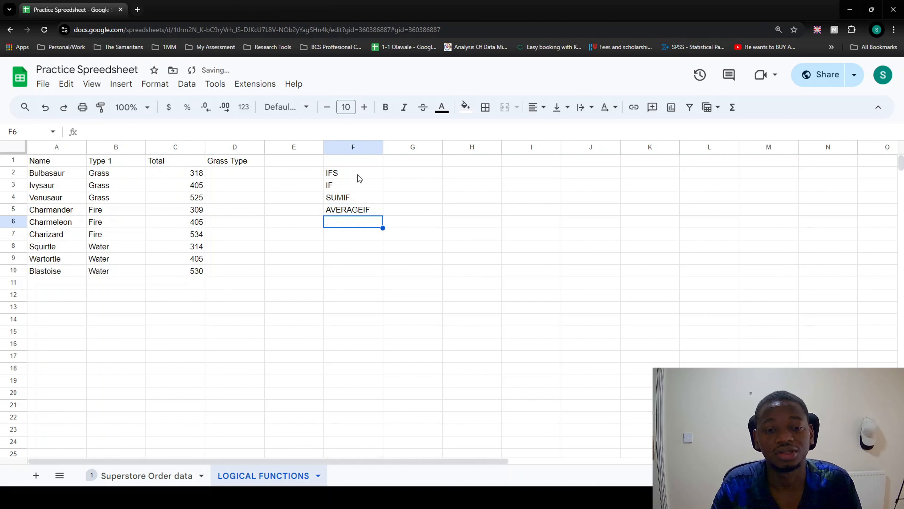
Clear the list of function names from column F
key("Up")
key("Up")
key("Up")
key("Up")
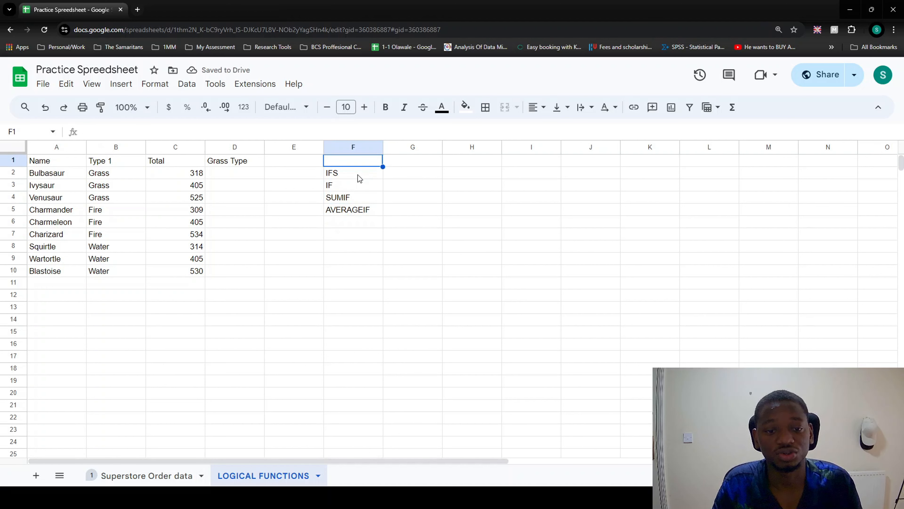
key("shift+Down")
key("shift+Down")
key("shift+Down")
key("shift+Down")
key("Delete")
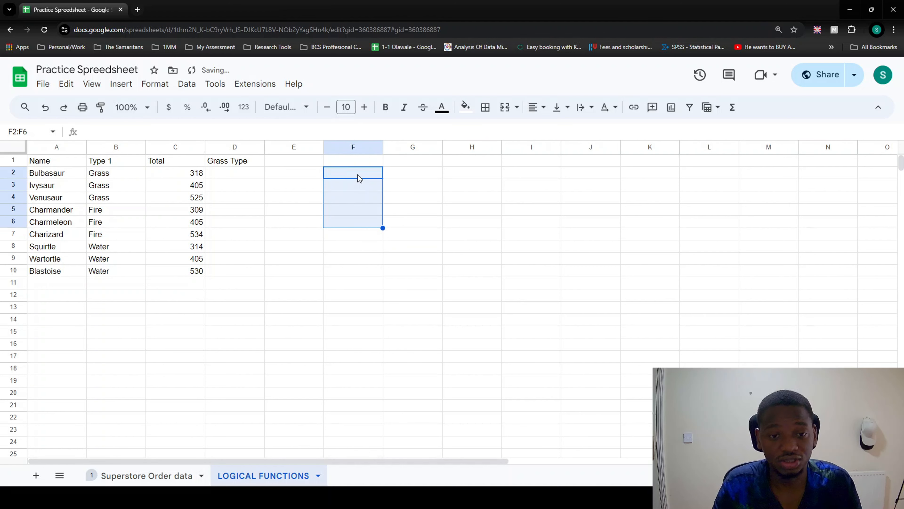
Examine the Type 1 values in B2:B10 alongside the corresponding empty Grass Type cells in D2:D10
key("Left")
key("Left")
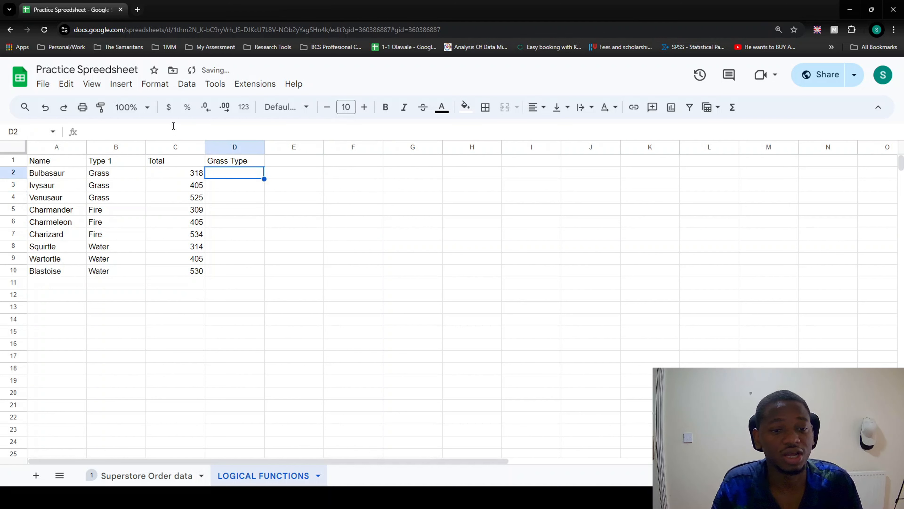
left_click_drag(108, 175, 115, 272)
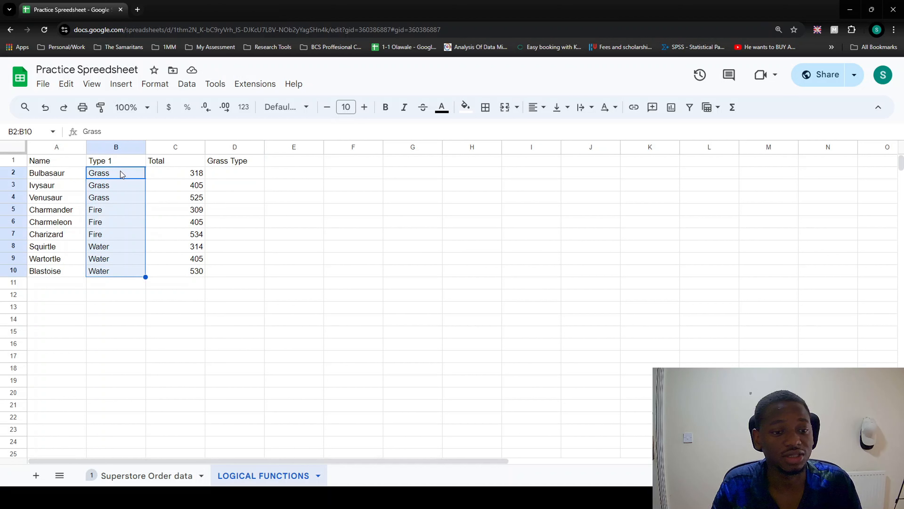
left_click(232, 173)
left_click_drag(231, 177, 226, 270)
left_click(119, 149)
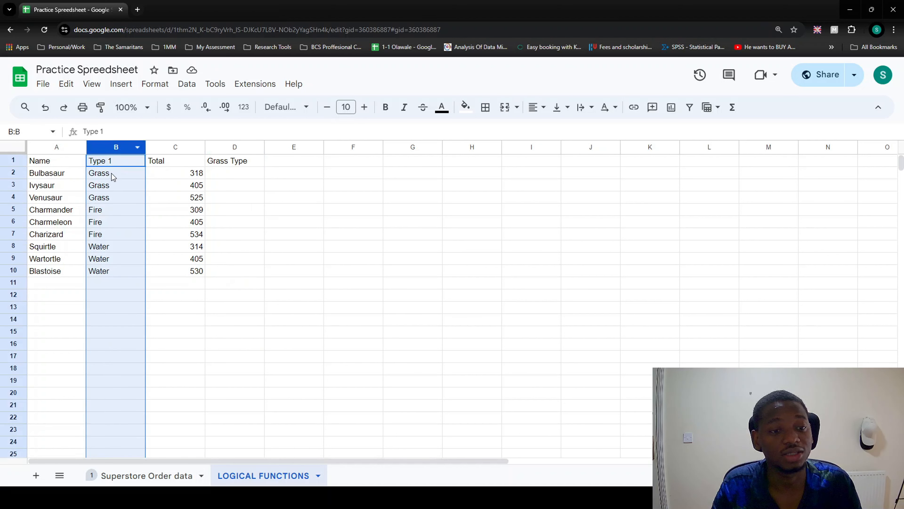
left_click(115, 173)
left_click(236, 173)
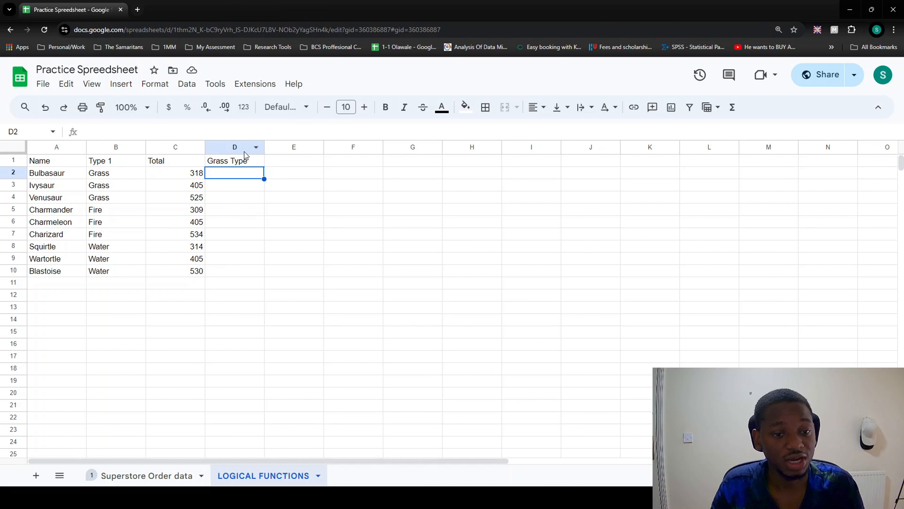
left_click(112, 177)
left_click(250, 176)
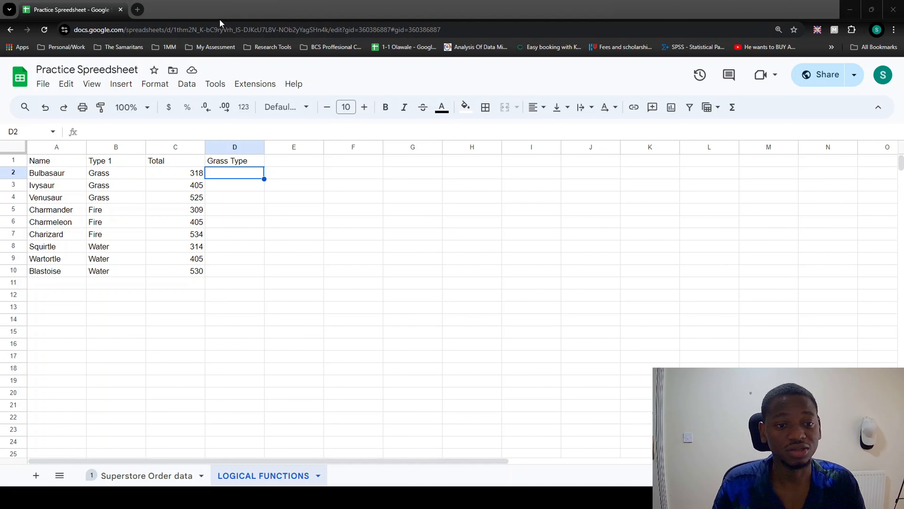
Start an IF formula in cell D2 under Grass Type and read through the function's expanded syntax help
left_click(237, 178)
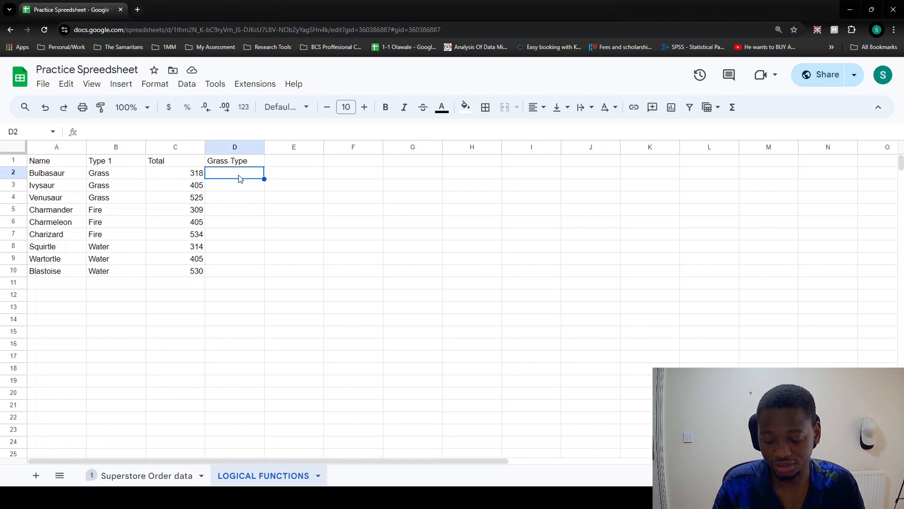
type("=")
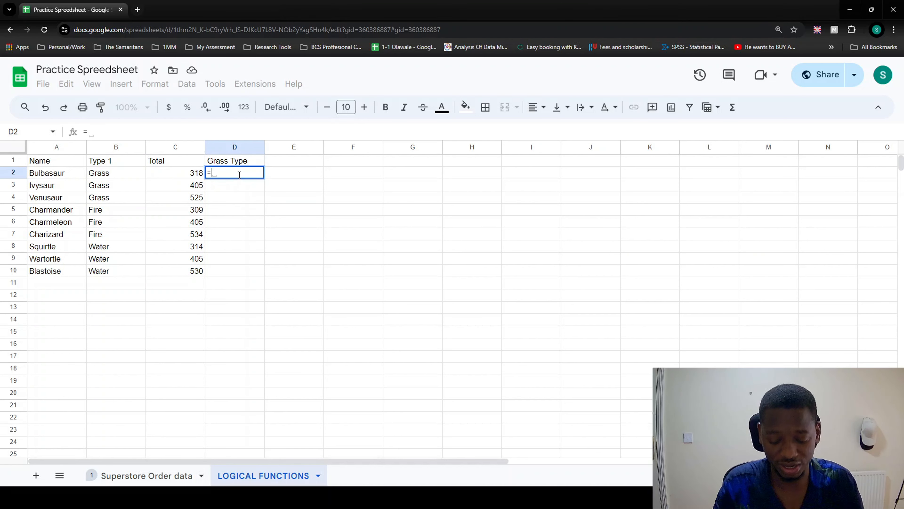
type("if")
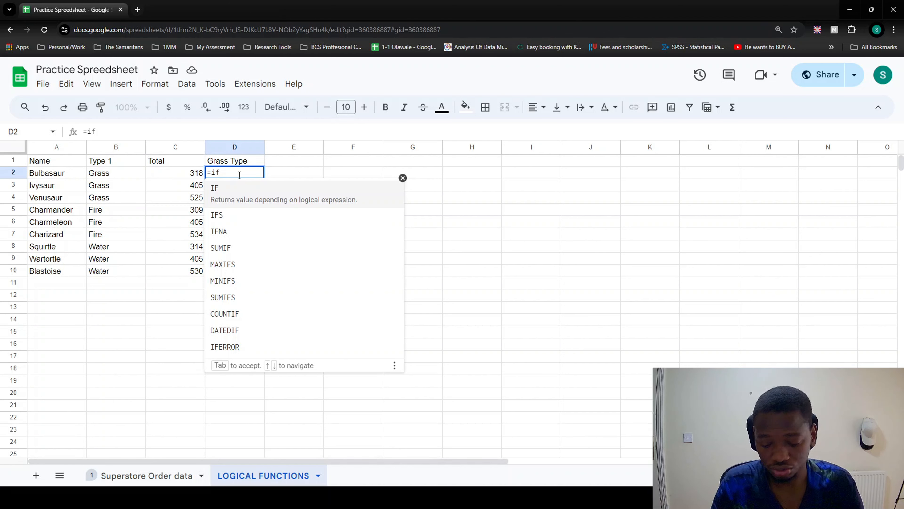
key("BackSpace")
key("BackSpace")
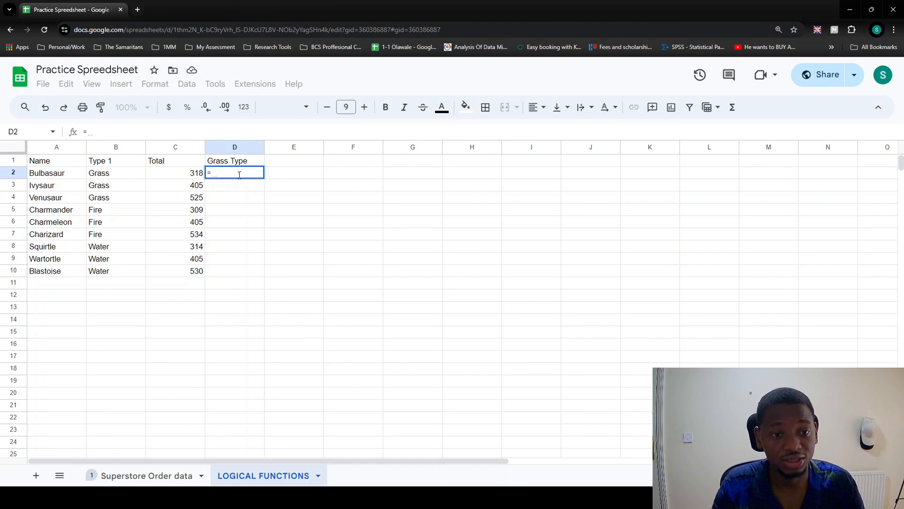
type("IF")
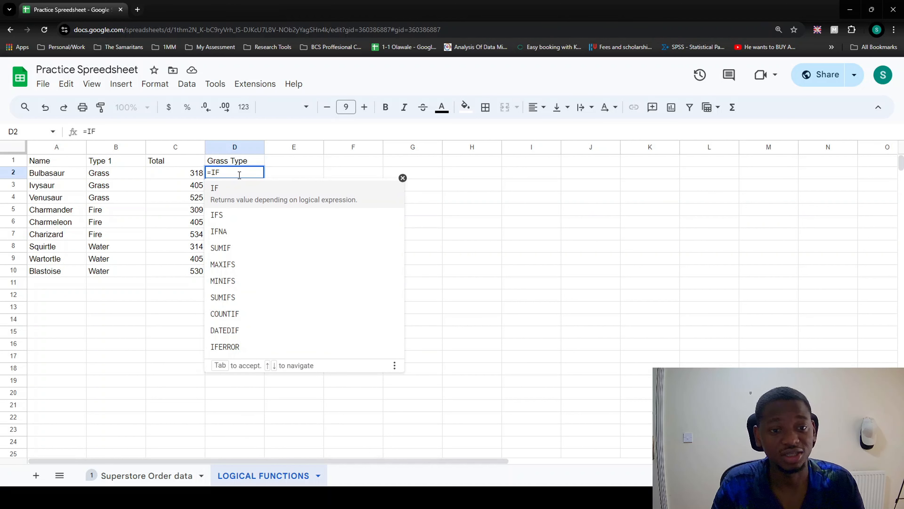
type("(")
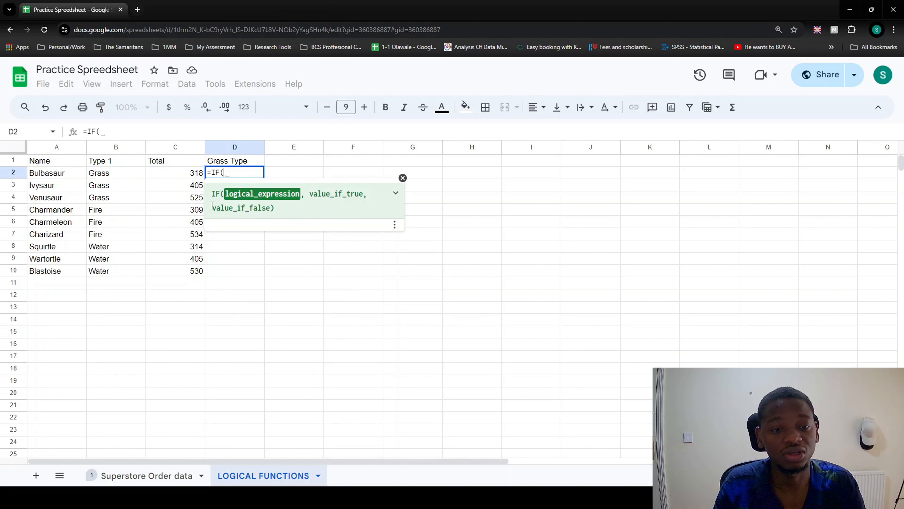
left_click(397, 196)
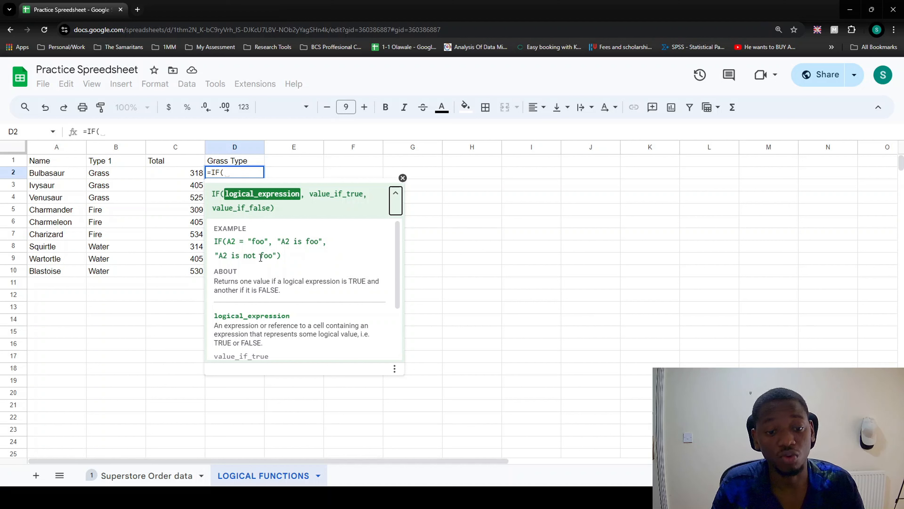
scroll(396, 250, "down", 2)
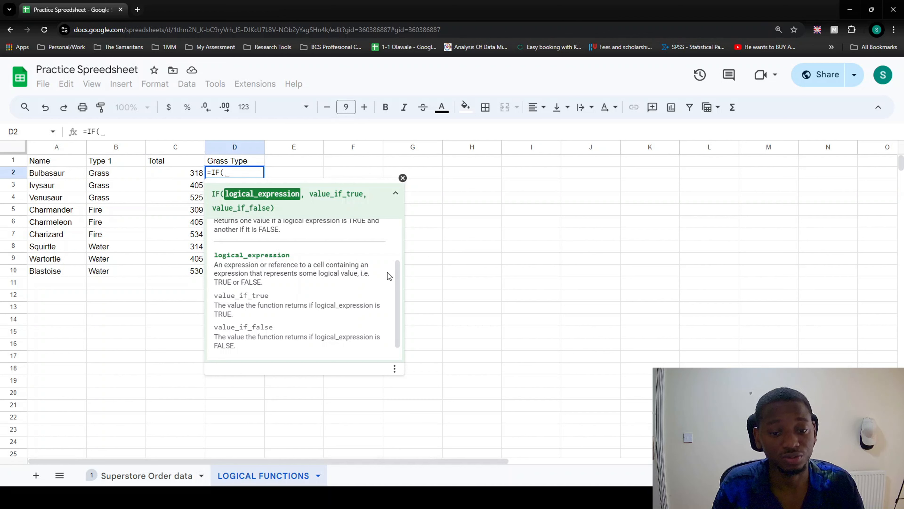
left_click_drag(397, 277, 399, 239)
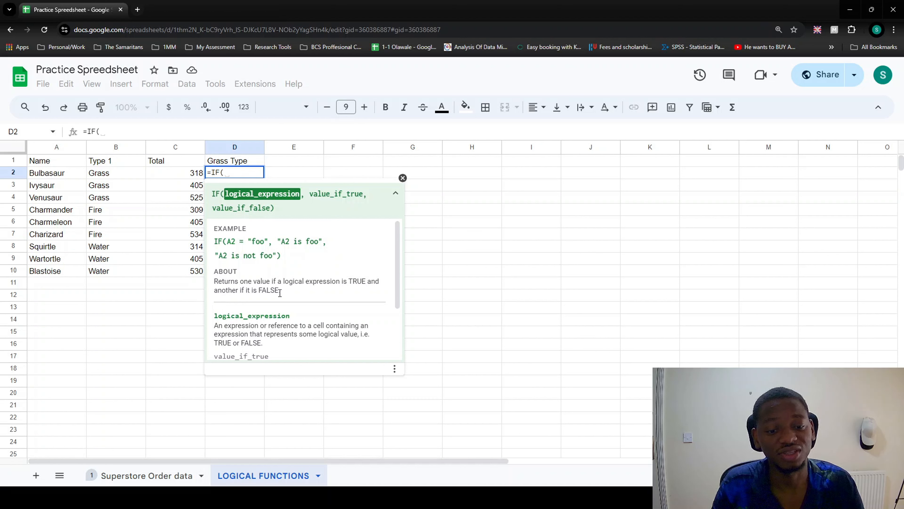
left_click_drag(397, 273, 408, 240)
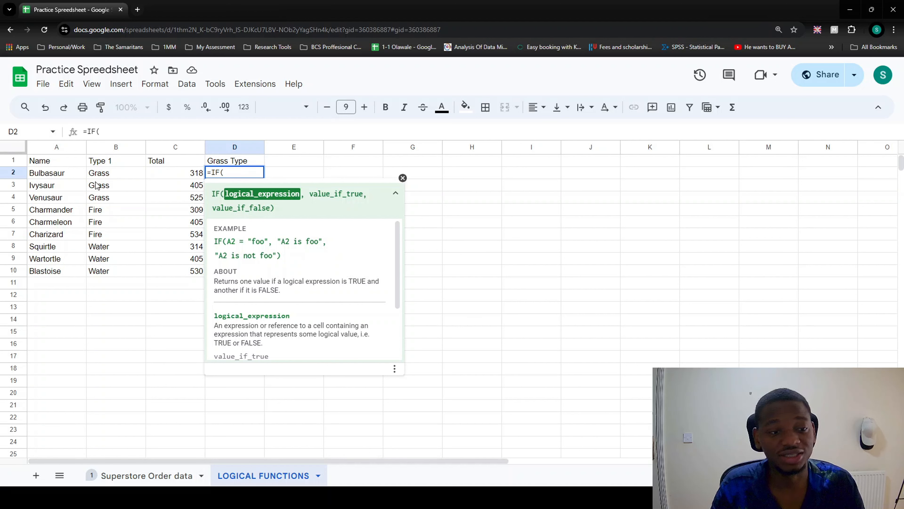
Set the IF formula's logical expression in D2 to test whether cell B2 equals "Grass"
left_click(115, 177)
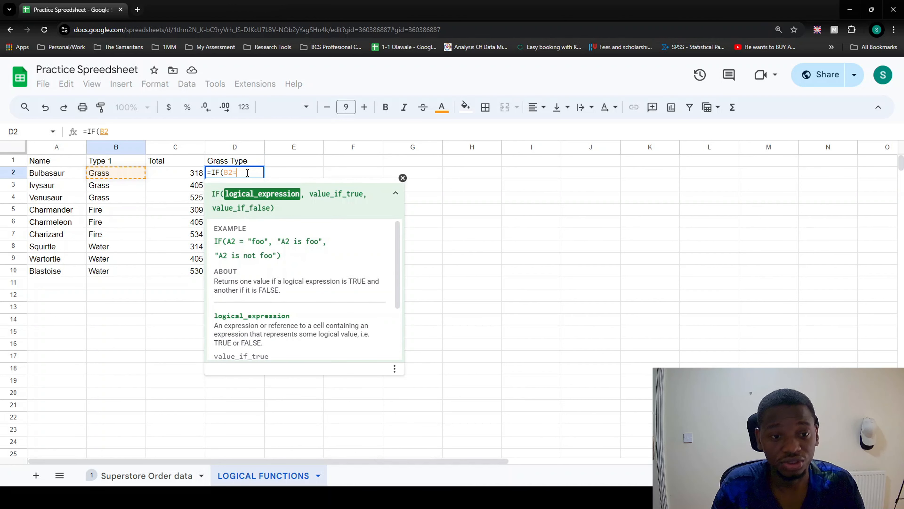
type("=")
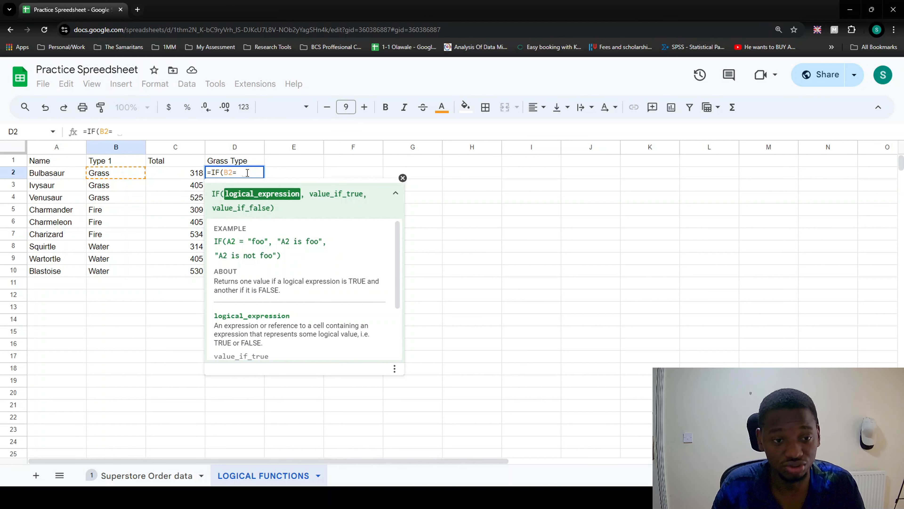
type(" \"")
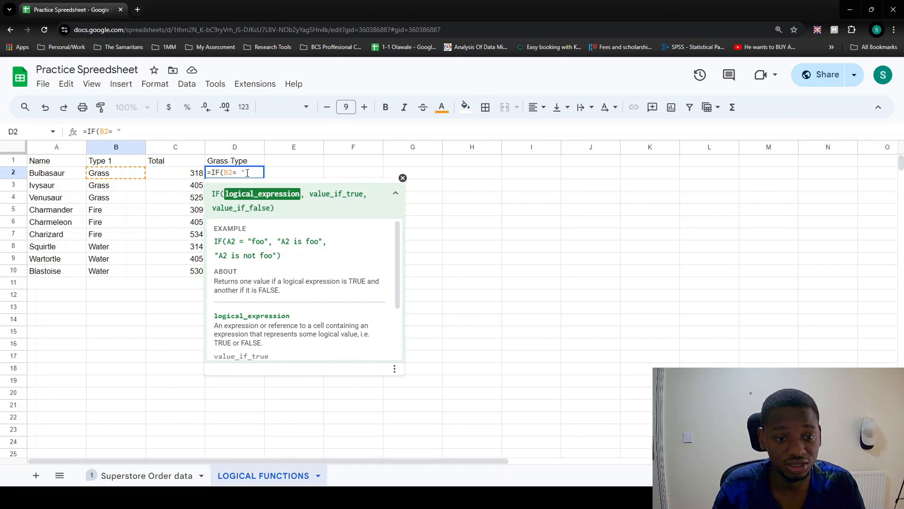
type("gRAS")
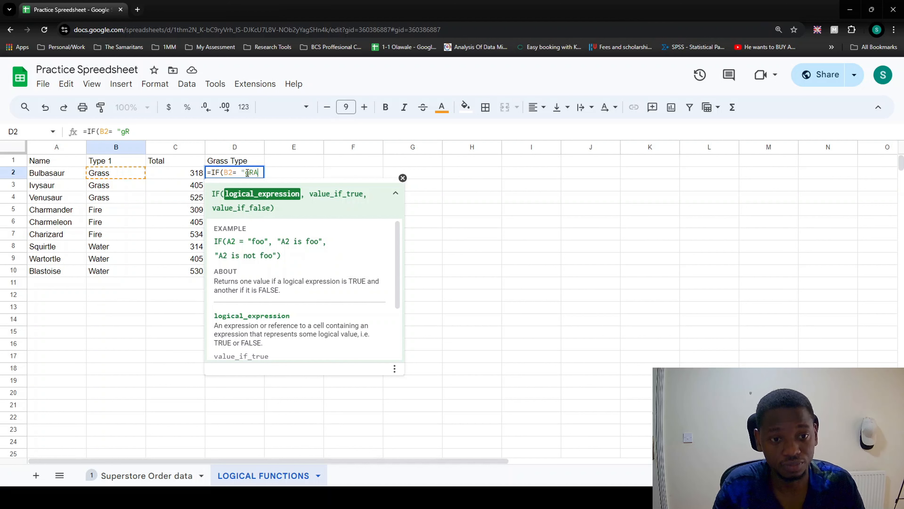
key("BackSpace")
key("BackSpace")
key("BackSpace")
key("BackSpace")
type("G")
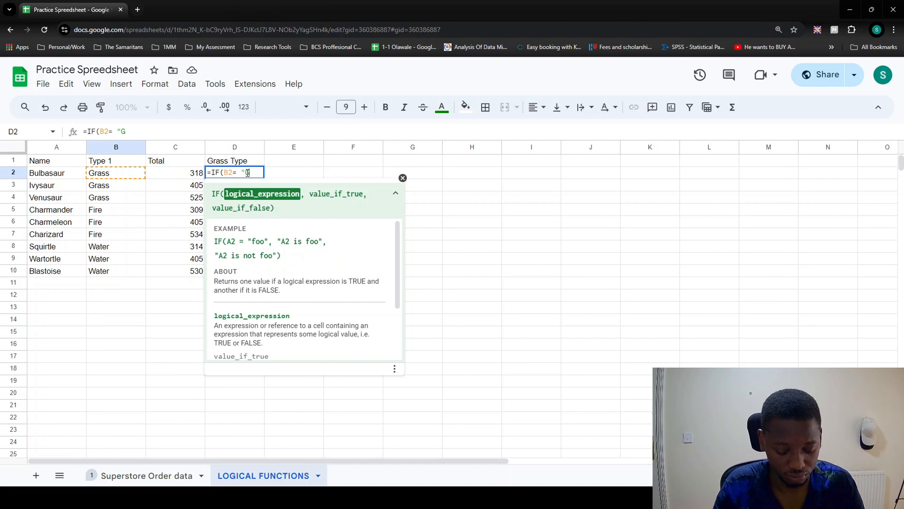
type("rass")
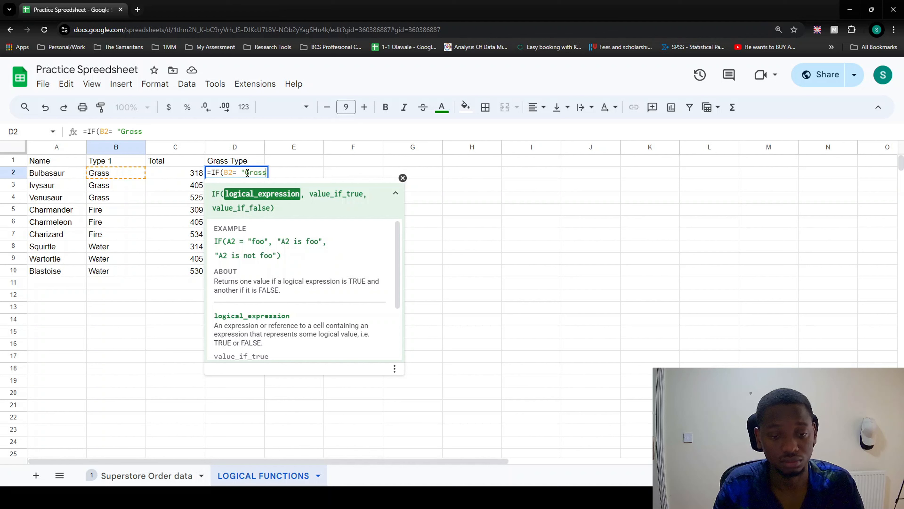
type("\"")
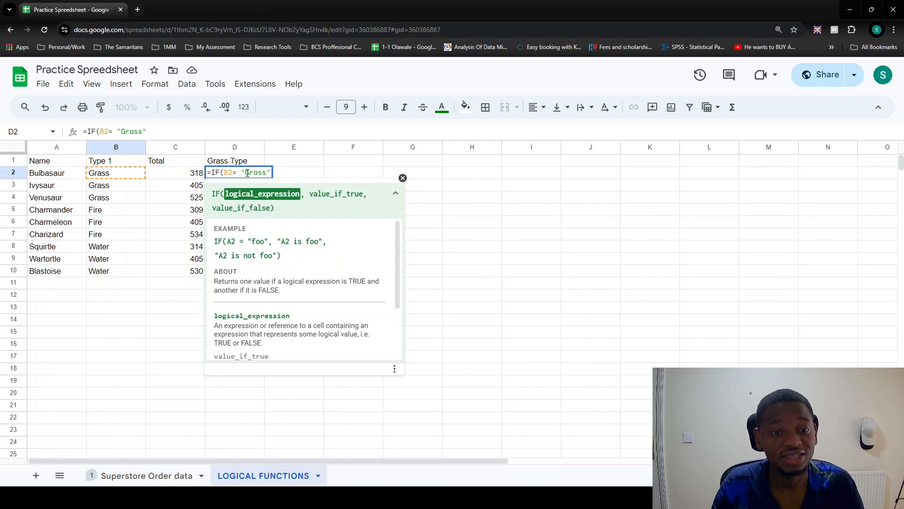
Complete the IF formula in D2 with "Yes" as the value if true and "No" as the value if false
type(",")
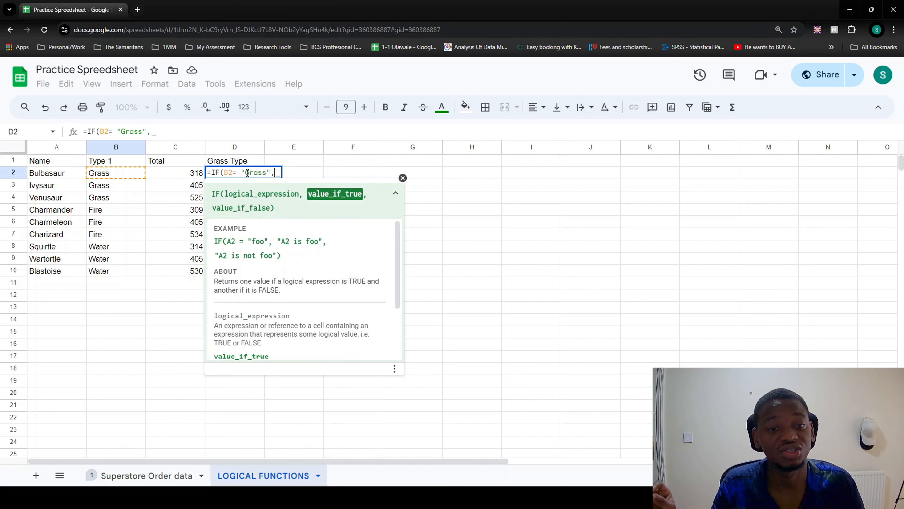
type(" \"")
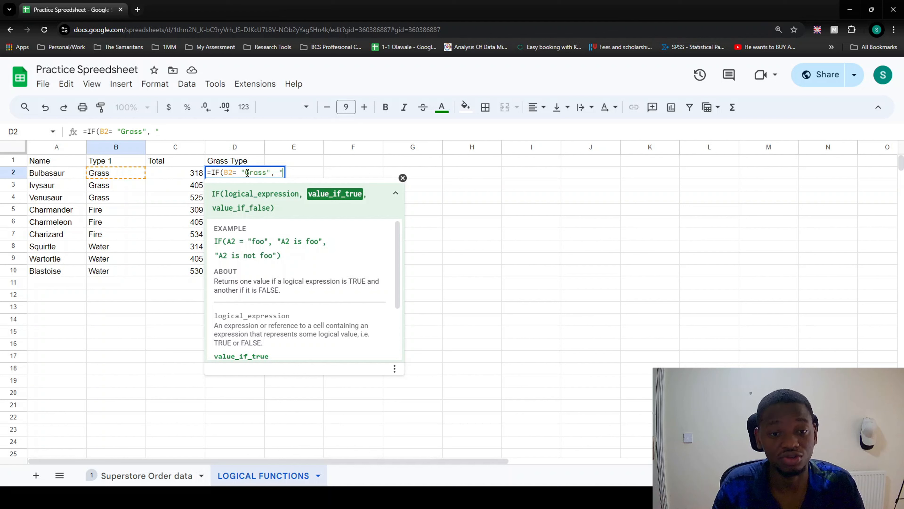
type("Yes")
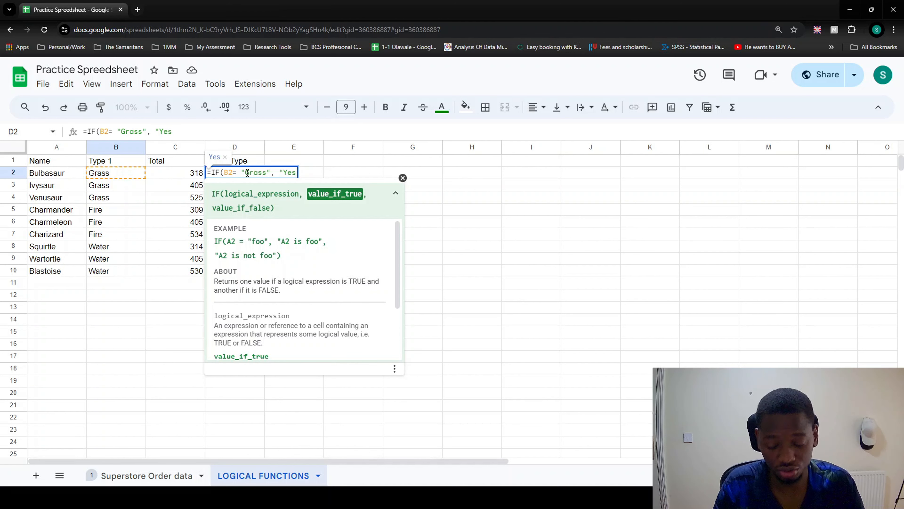
type("\"")
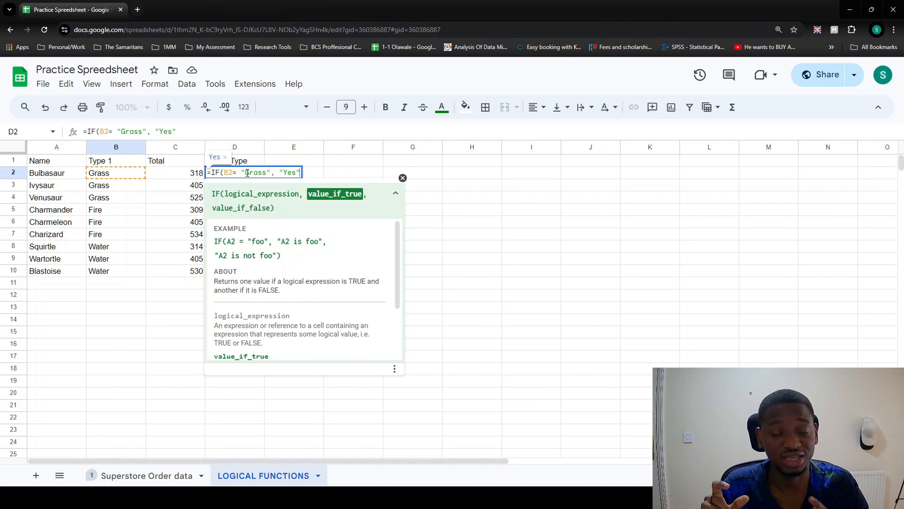
type(",")
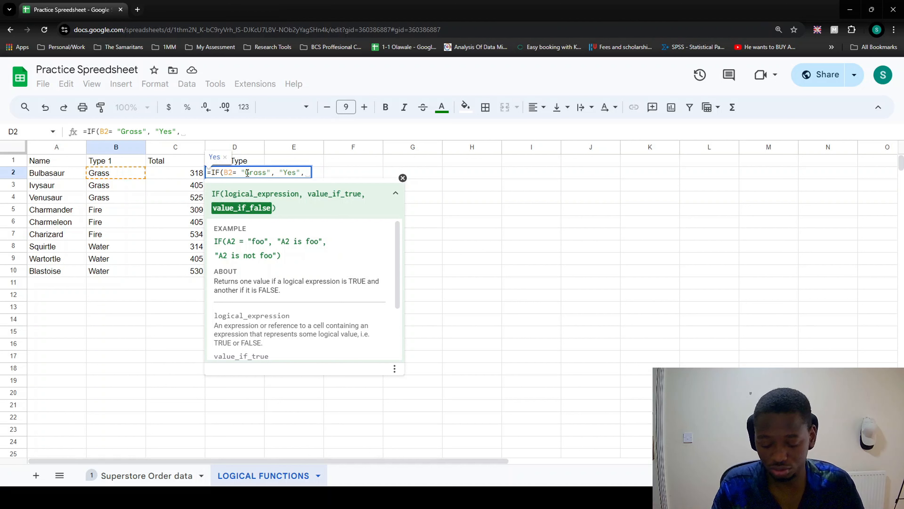
type("\"")
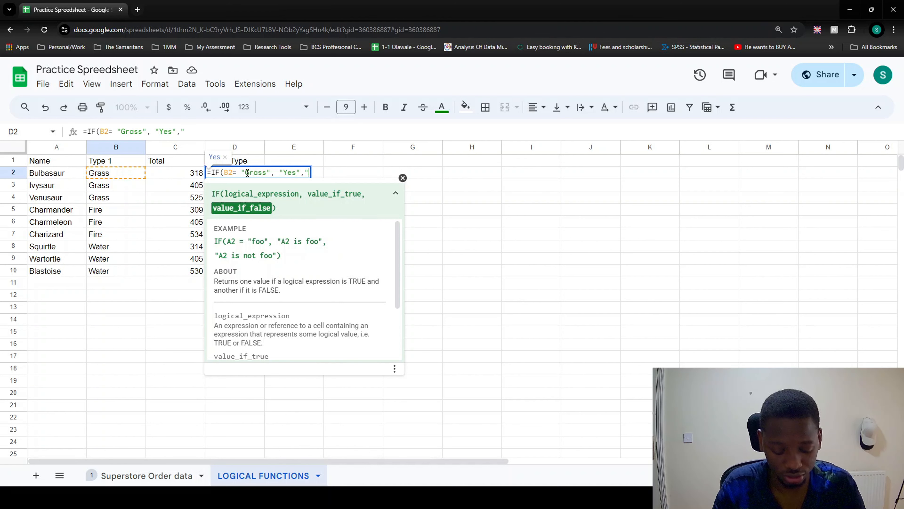
type("No\"")
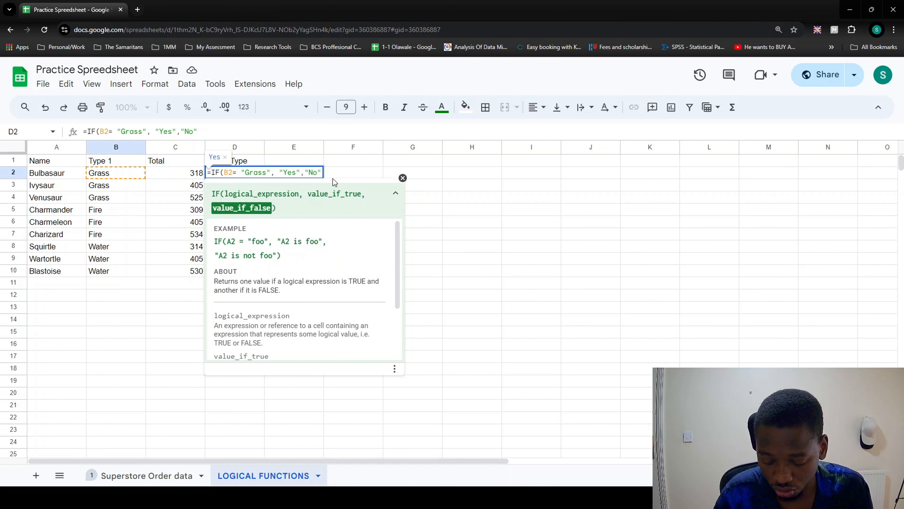
type(")")
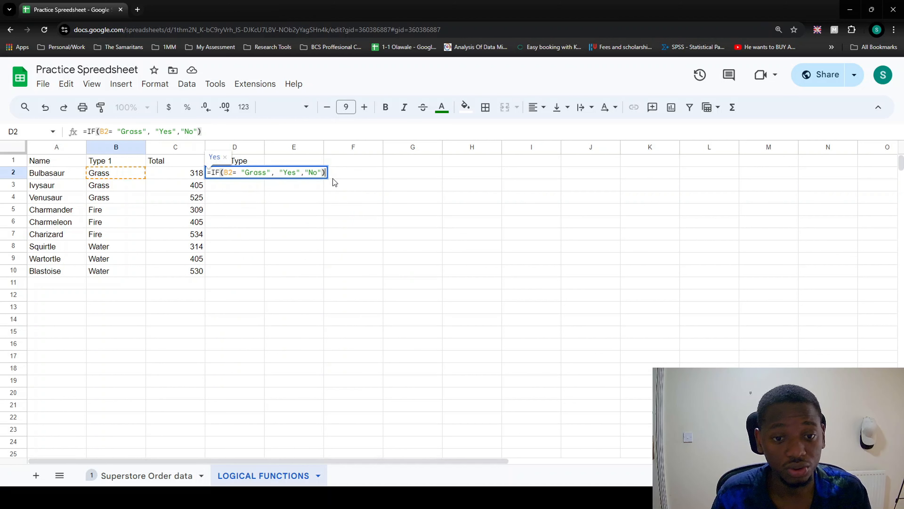
key("Return")
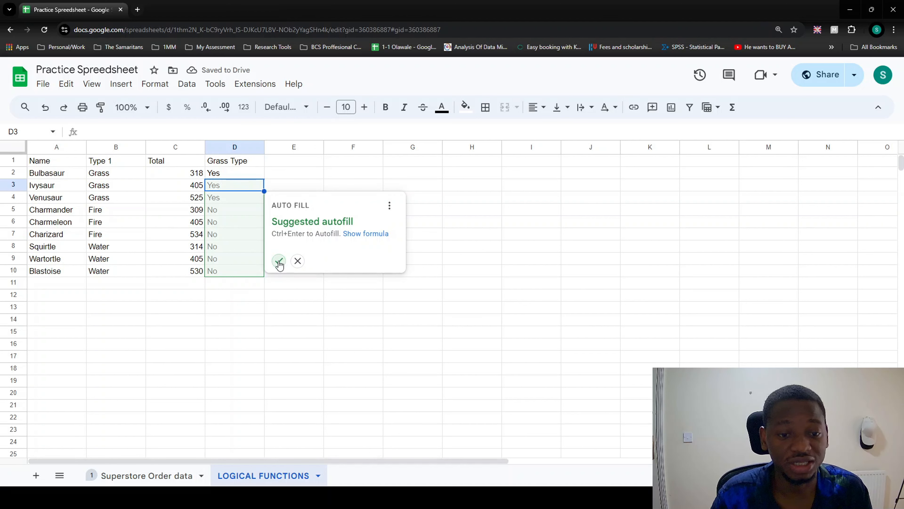
Reject the suggested autofill and fill the D2 formula down manually through D10
left_click(297, 262)
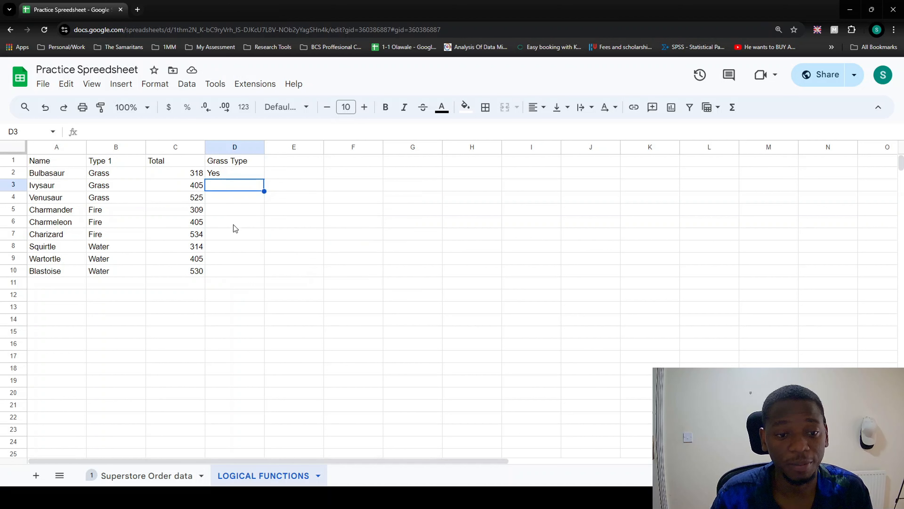
left_click(220, 173)
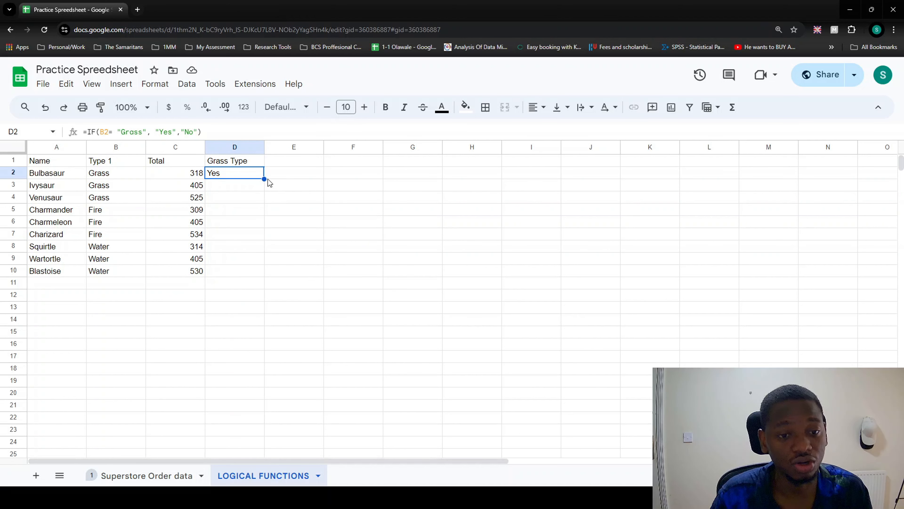
left_click_drag(264, 179, 264, 274)
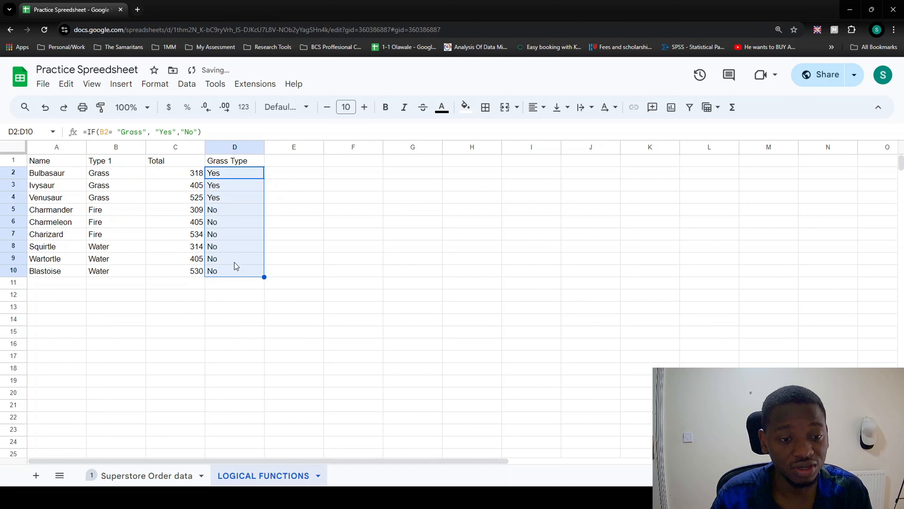
Compare the Grass Type results with the Type 1 values in rows 2 to 10, and examine the second table's Total values in I2:I10
left_click(236, 175)
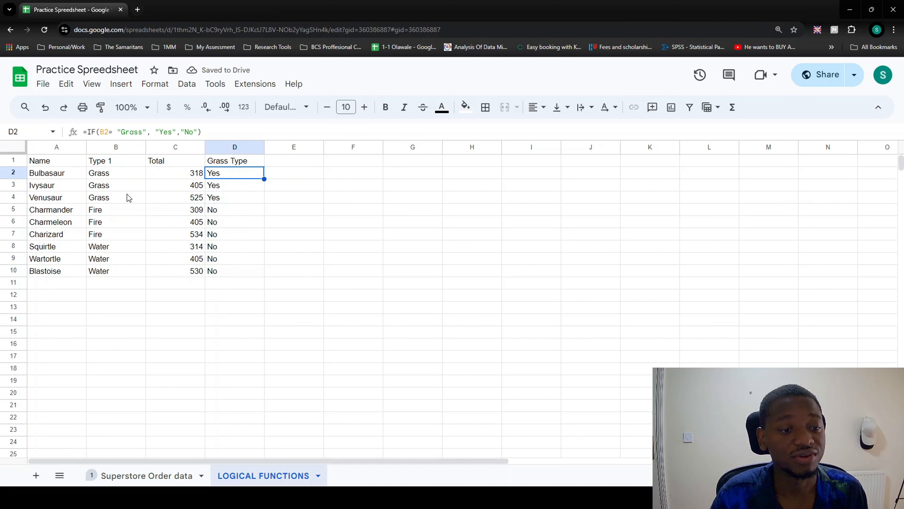
left_click_drag(230, 173, 228, 197)
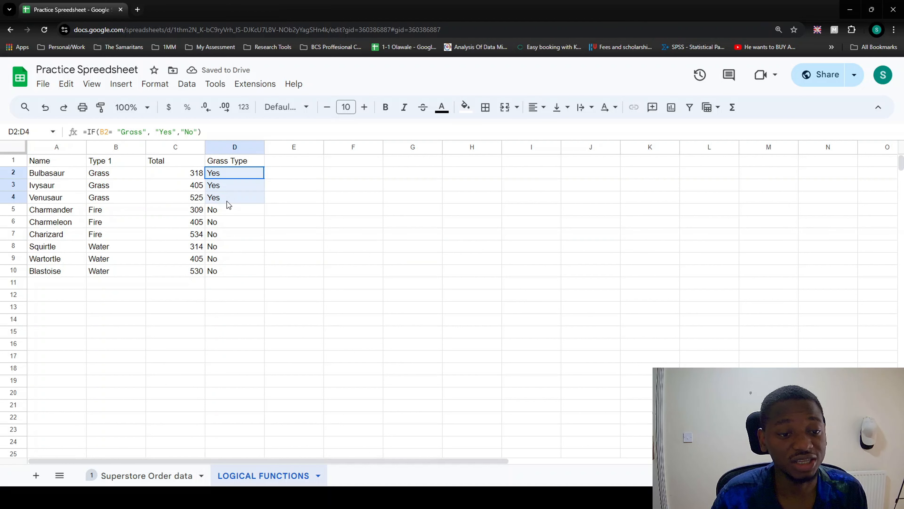
left_click_drag(102, 210, 103, 268)
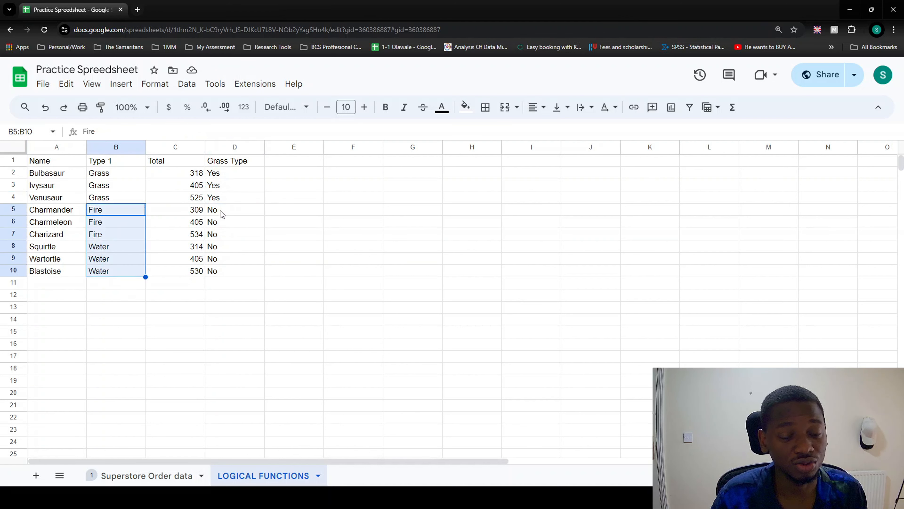
left_click_drag(221, 212, 219, 272)
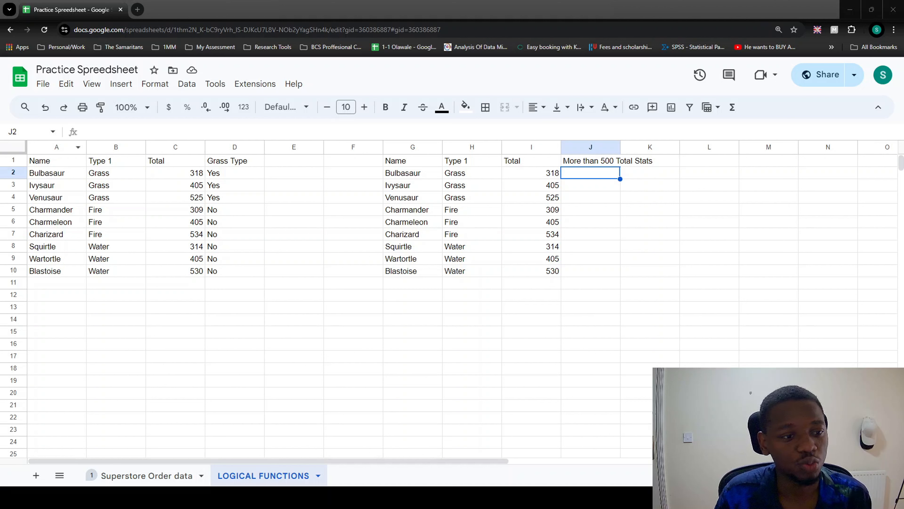
left_click_drag(68, 147, 231, 163)
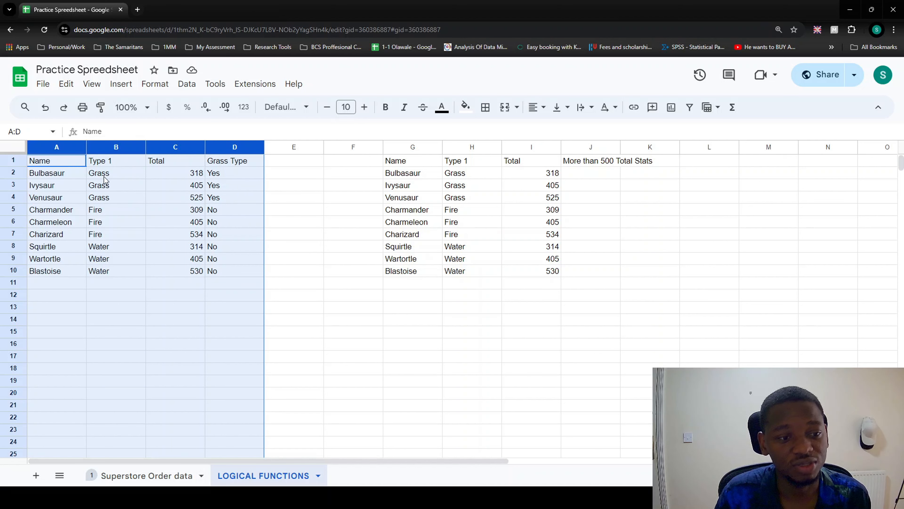
left_click_drag(106, 174, 100, 274)
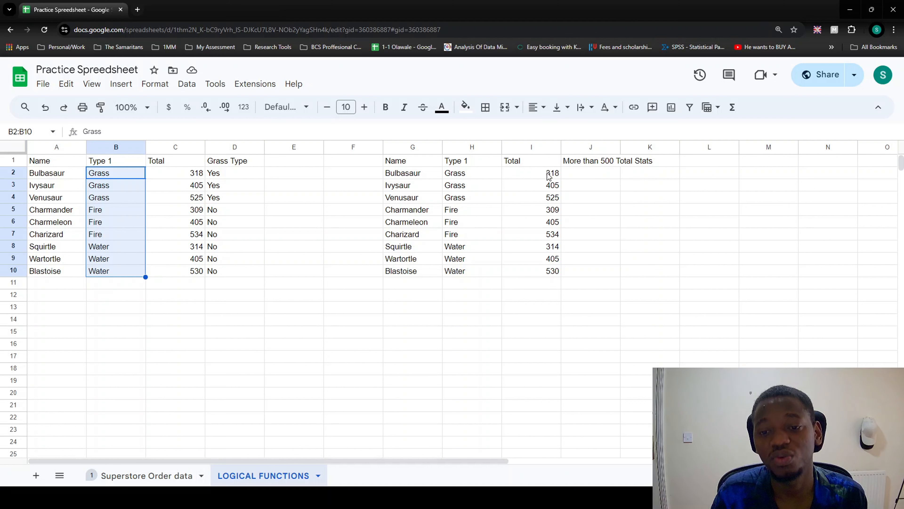
left_click_drag(548, 173, 540, 269)
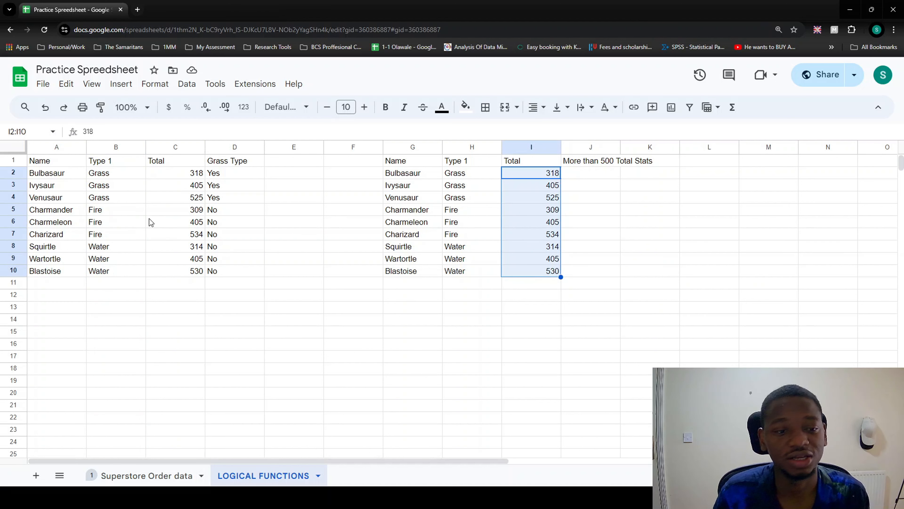
left_click(223, 173)
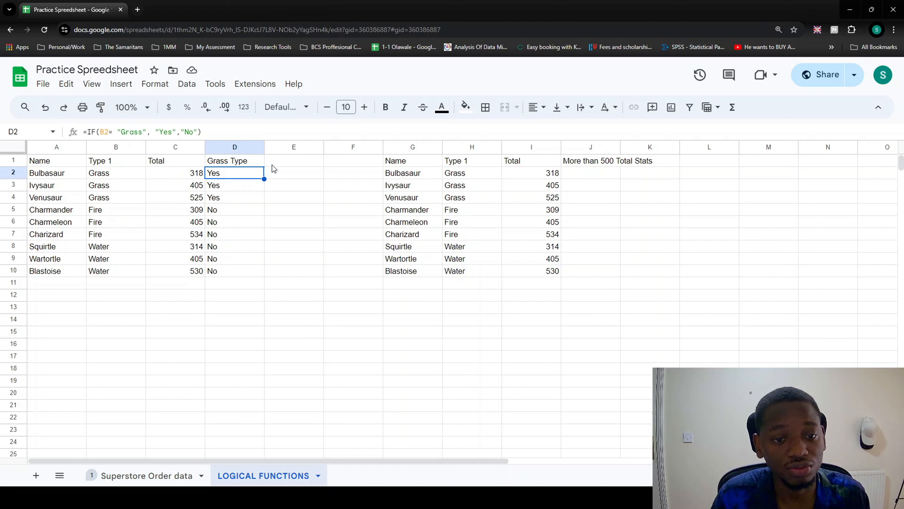
left_click(276, 160)
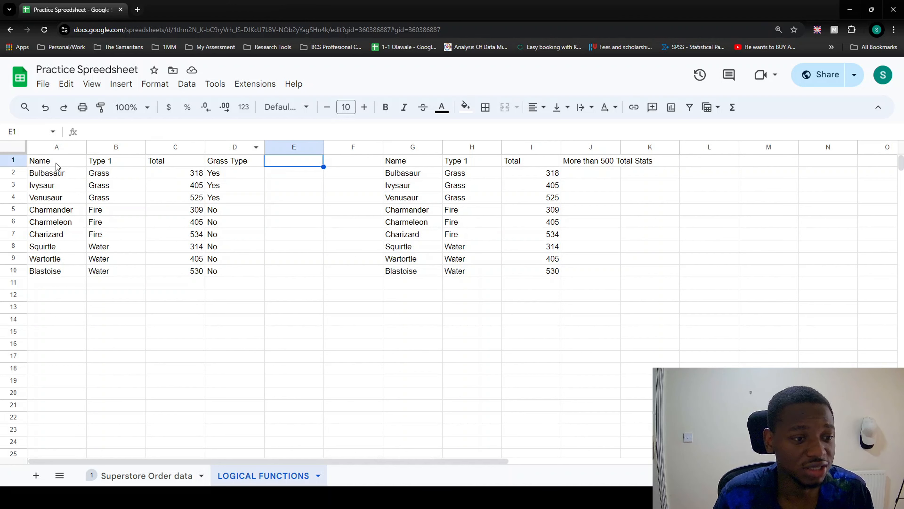
Insert one row above the header row and merge cells A1:D1 over the first table
left_click(12, 159)
right_click(12, 158)
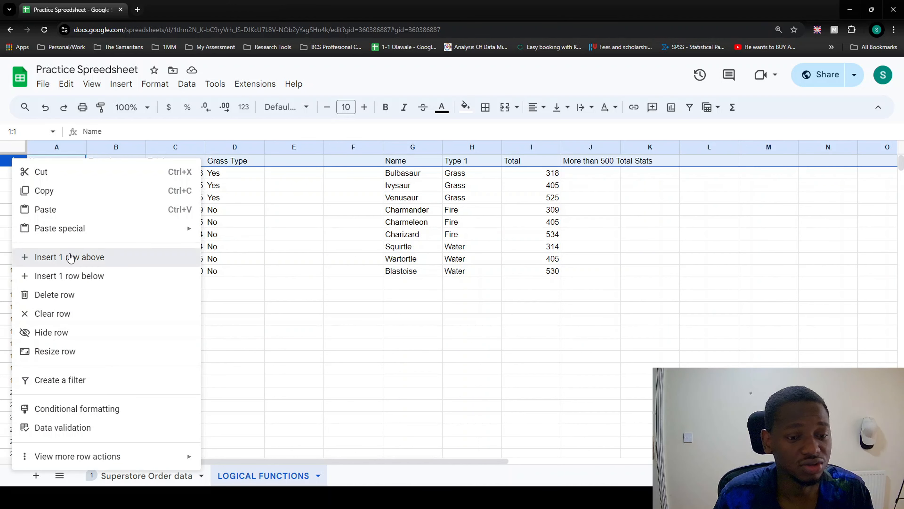
left_click(70, 256)
left_click_drag(69, 159, 247, 164)
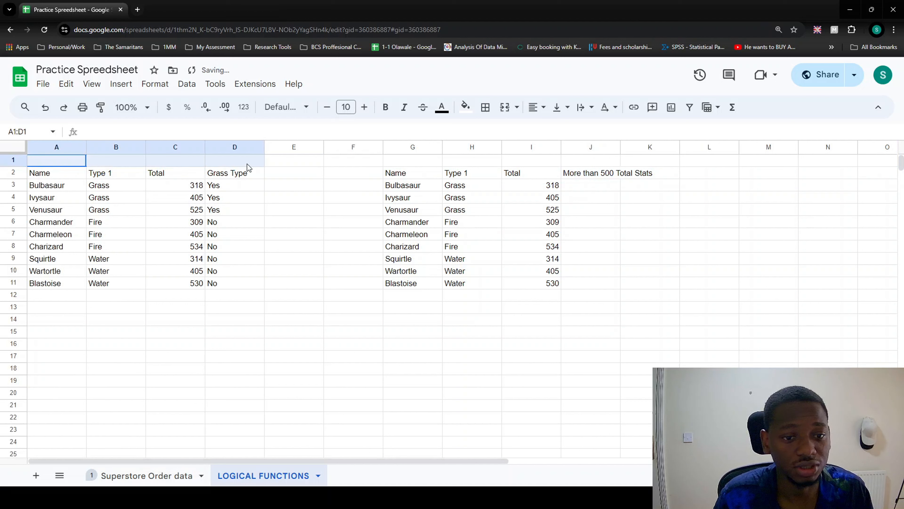
left_click(506, 108)
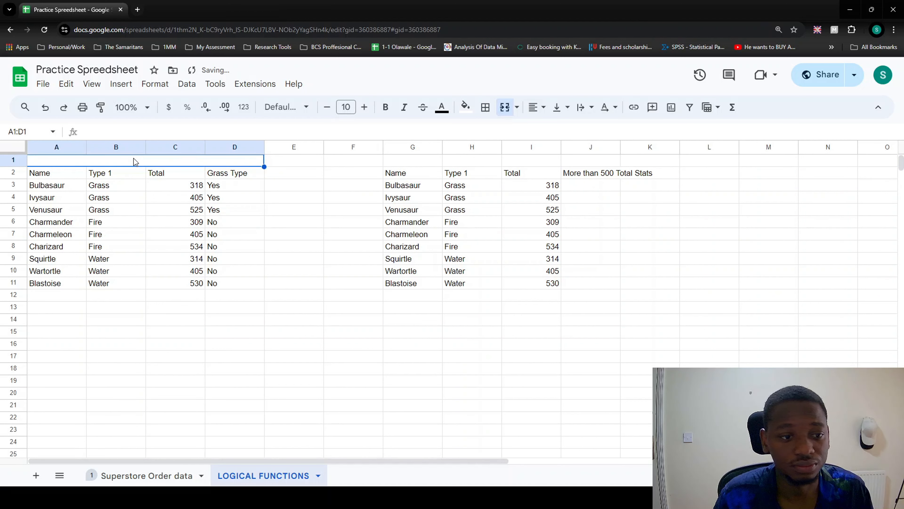
Enter the title "IF STATEMENT (WITH EQUAL SIGN)" in the merged cell A1:D1 above the first table
type("IF ")
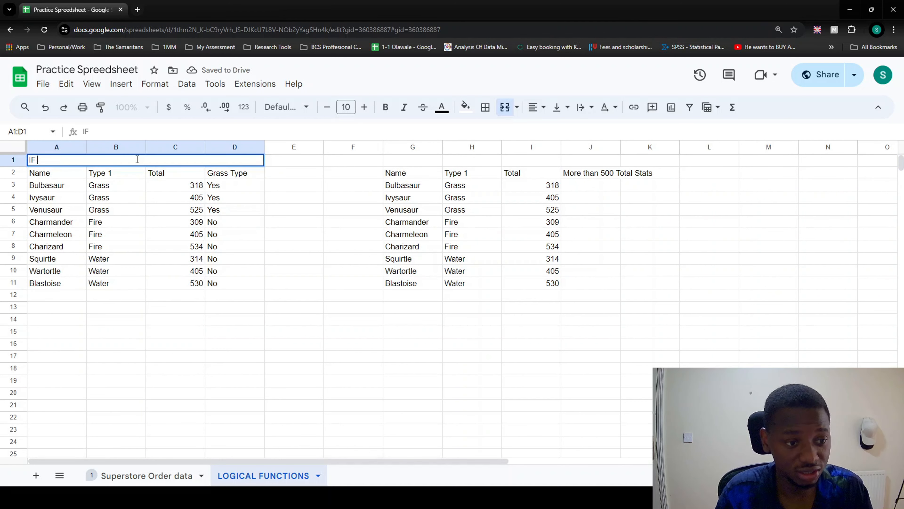
type("STATEMENT ")
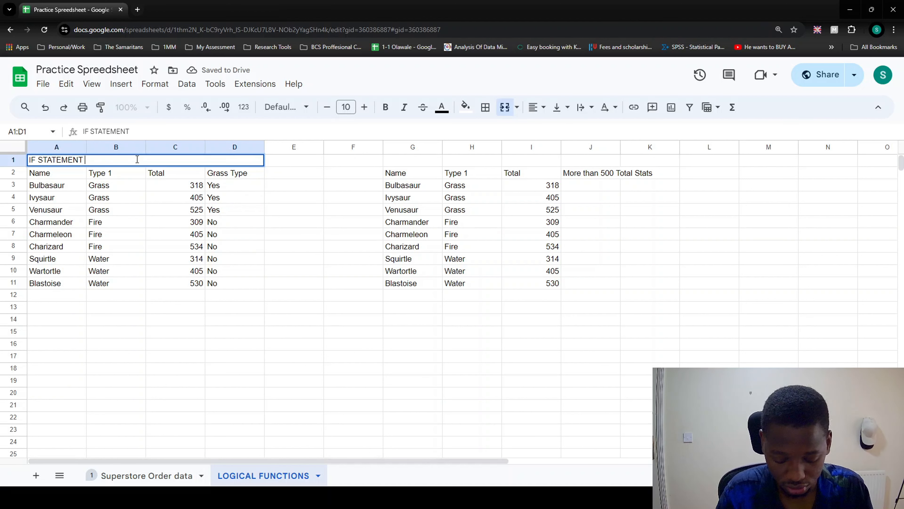
type("(WITH E")
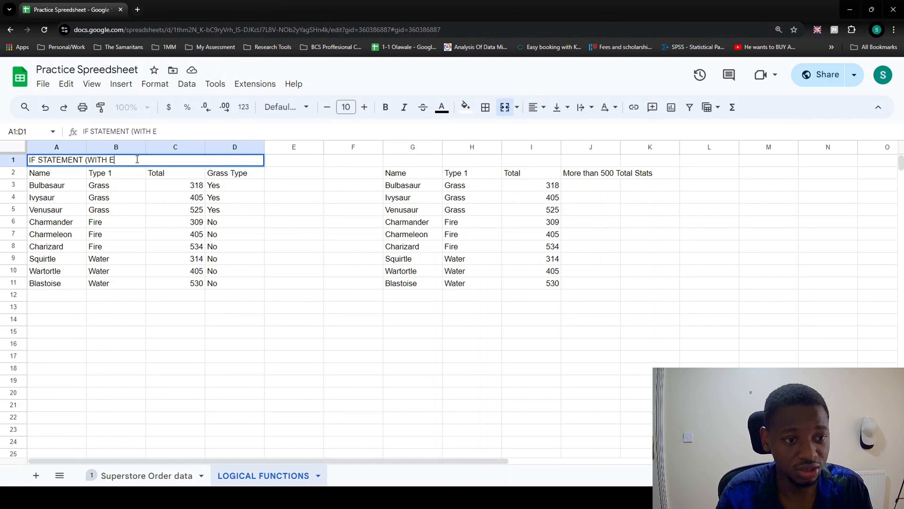
type("QUAL")
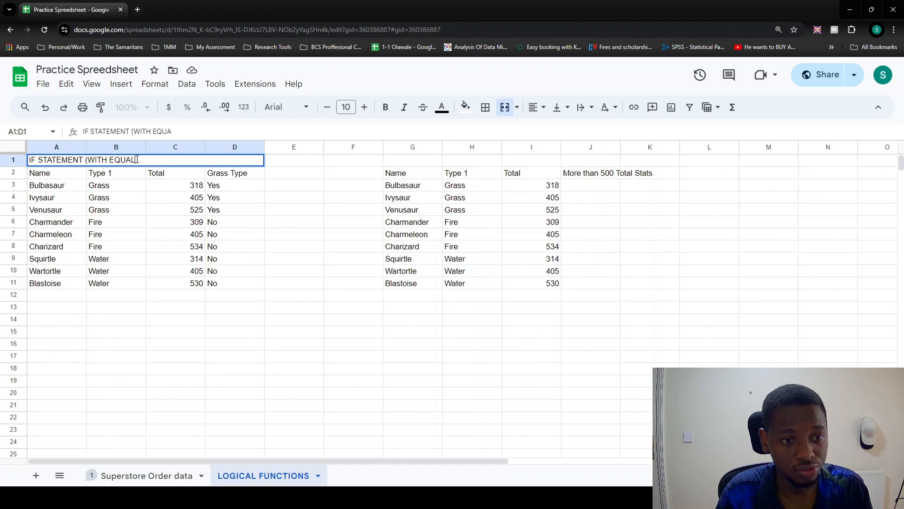
type(" SIGN)")
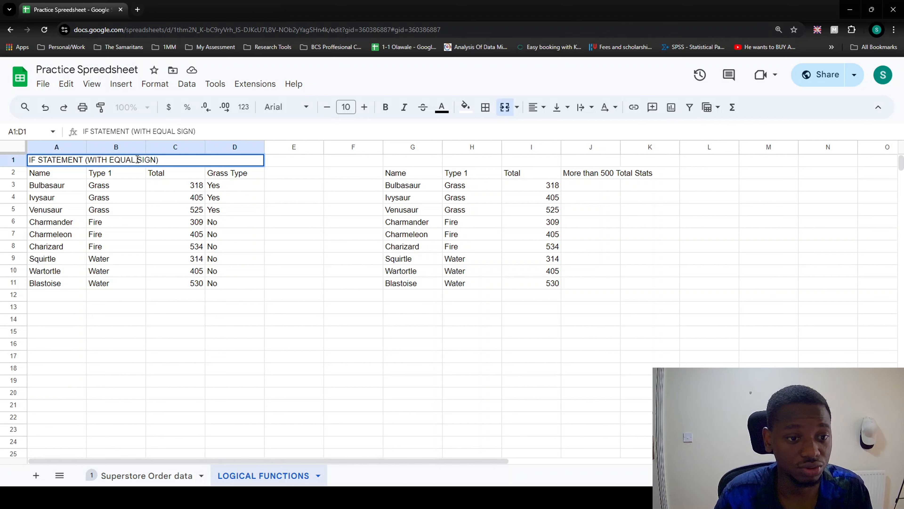
key("Return")
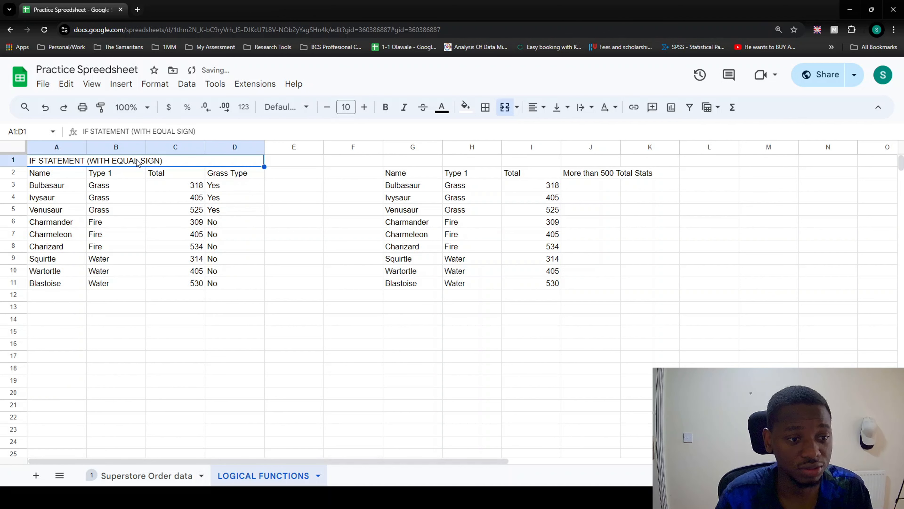
Insert "=" in quotation marks before SIGN in the first table's title and make the title bold
left_click(176, 132)
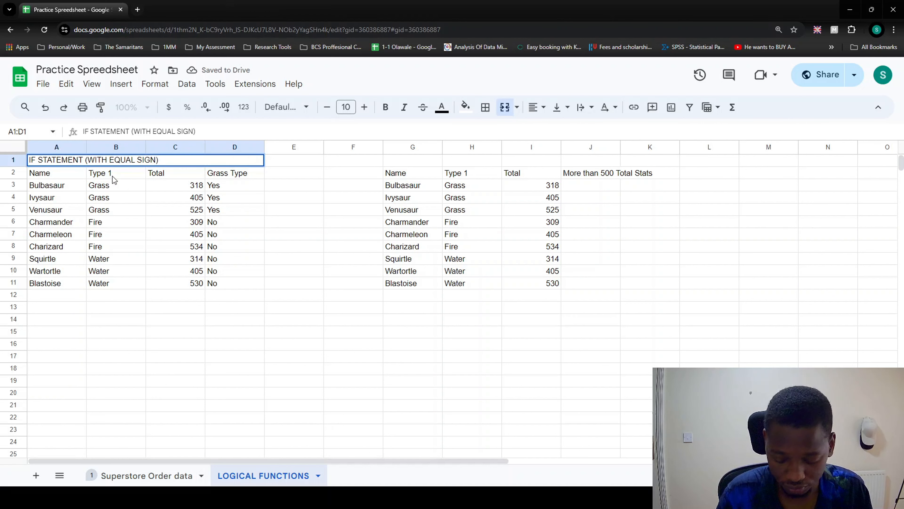
type("\"= ")
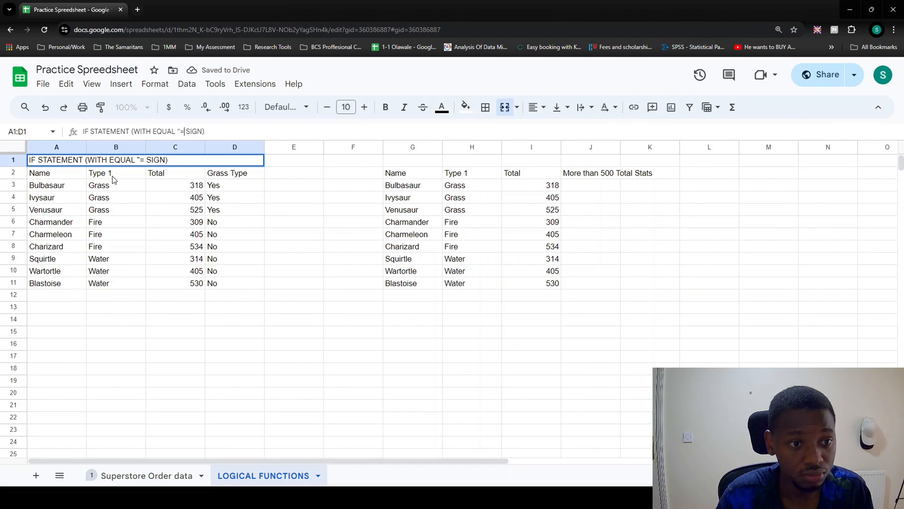
type("\"")
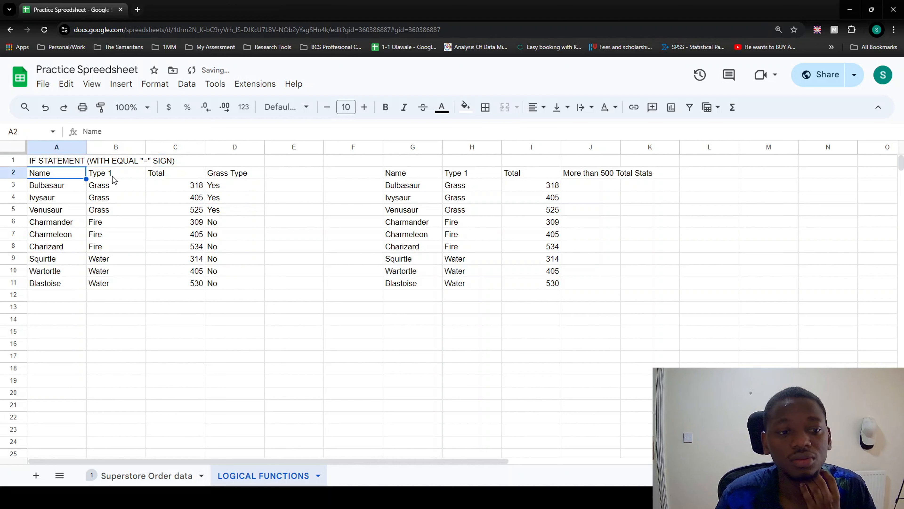
key("Up")
key("ctrl+b")
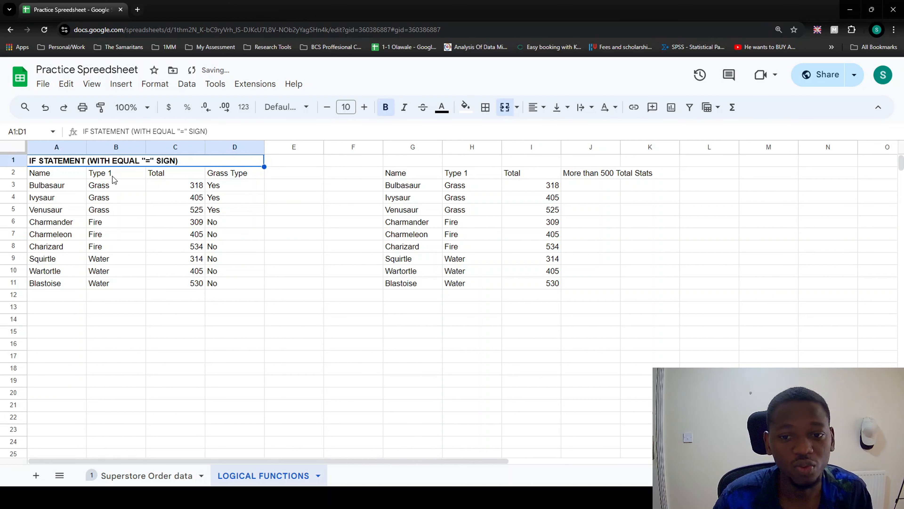
left_click(224, 130)
key("ctrl+a")
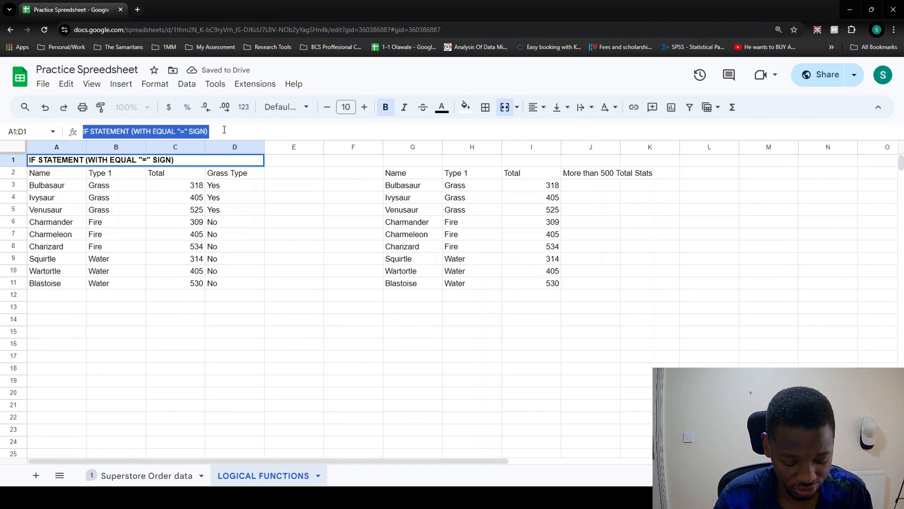
type("Name\tType 1\tTotal\tMore than 500 Total Stats Bulbasaur\tGrass\t318 Ivysaur\tGrass\t405 Venusaur\tGrass\t525 Charmander\tFire\t309 Charmeleon\tFire\t405 Charizard\tFire\t534 Squirtle\tWater\t314 Wartortle\tWater\t405 Blastoise\tWater\t530")
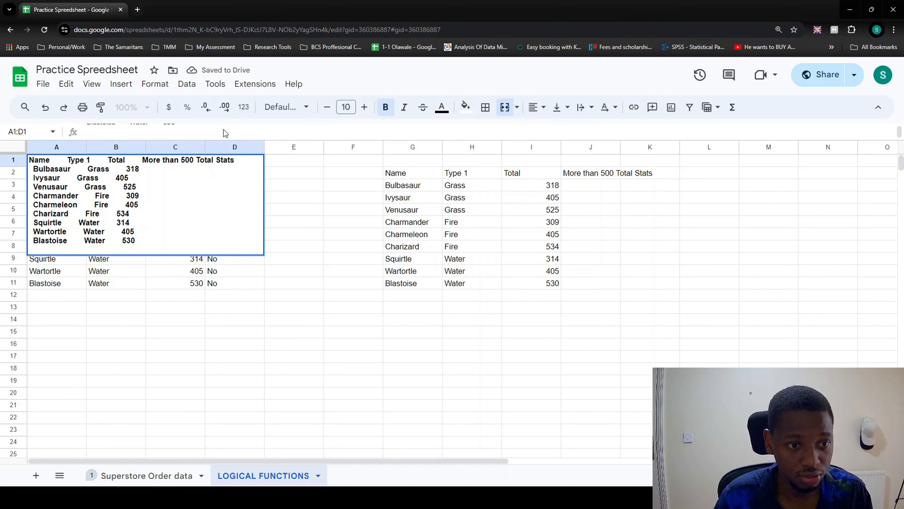
key("Escape")
left_click_drag(209, 131, 63, 138)
Copy the merged title cell A1:D1 to G1:J1 above the second table
left_click(166, 161)
key("ctrl+c")
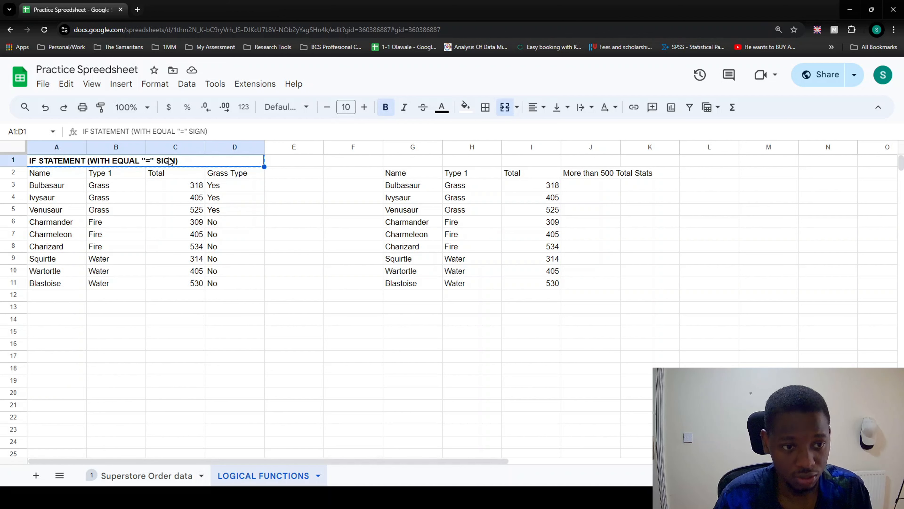
left_click(426, 161)
key("ctrl+v")
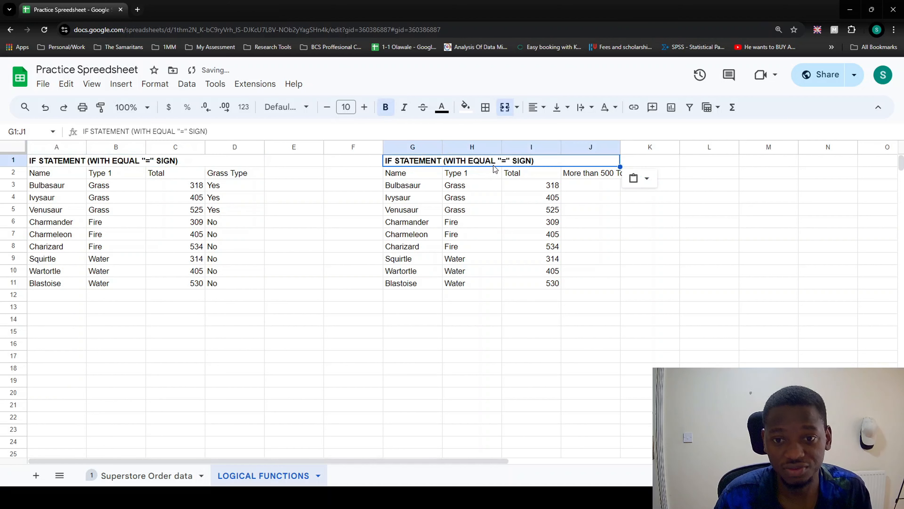
Change the second table's title to "IF STATEMENT (WITH GREATER THAN/LESS THAN "<>" SIGN)"
left_click_drag(175, 132, 153, 133)
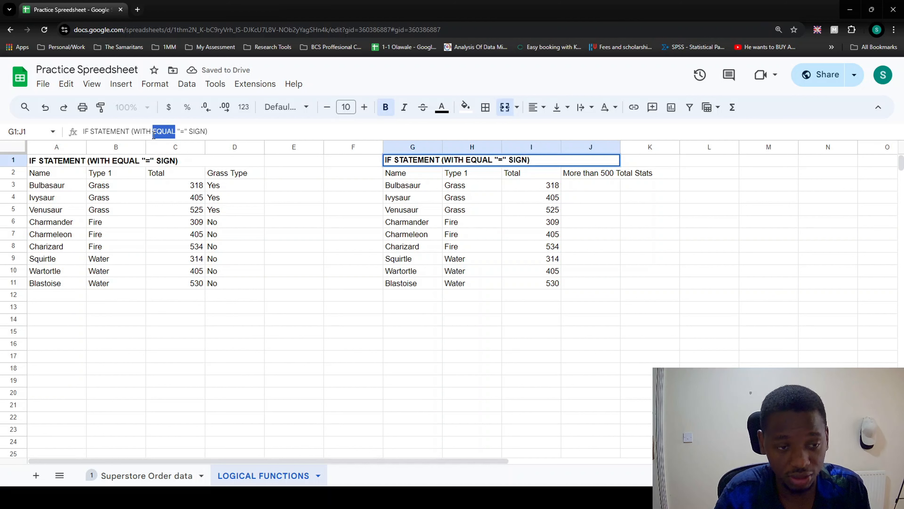
type("GR")
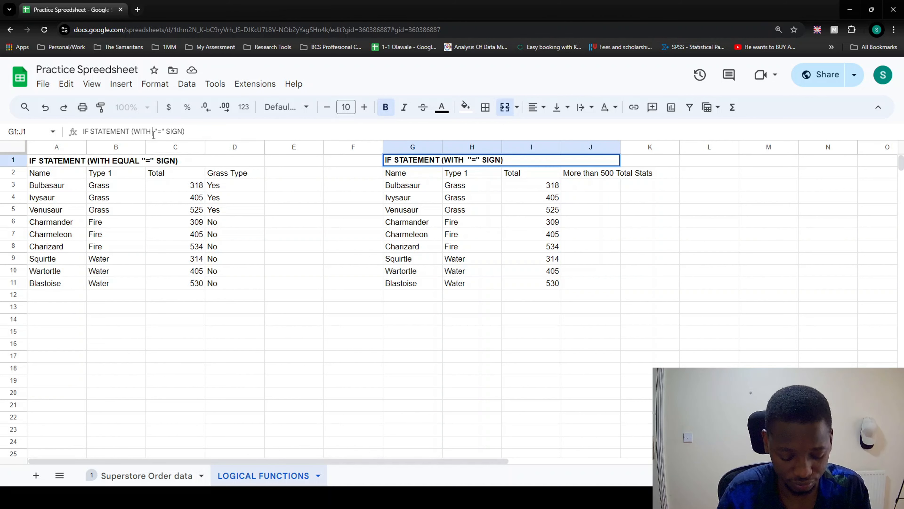
type("EATER")
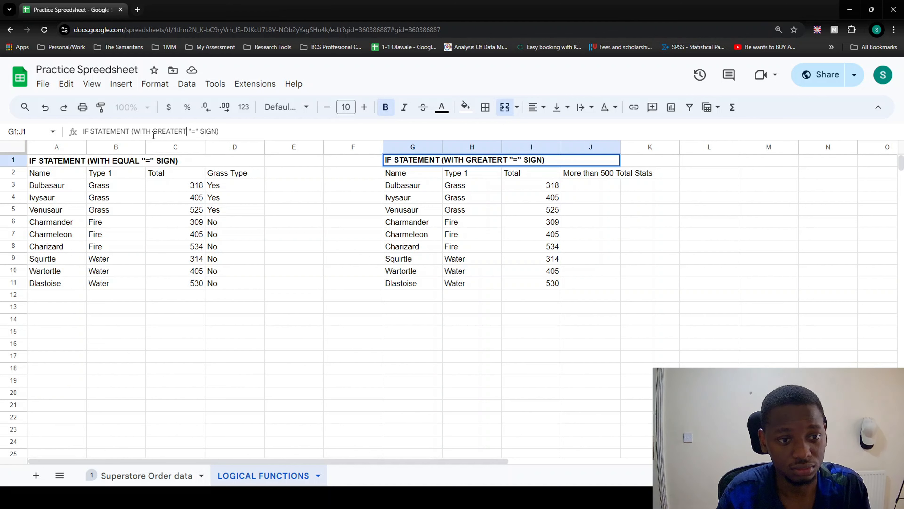
type(" THAN/")
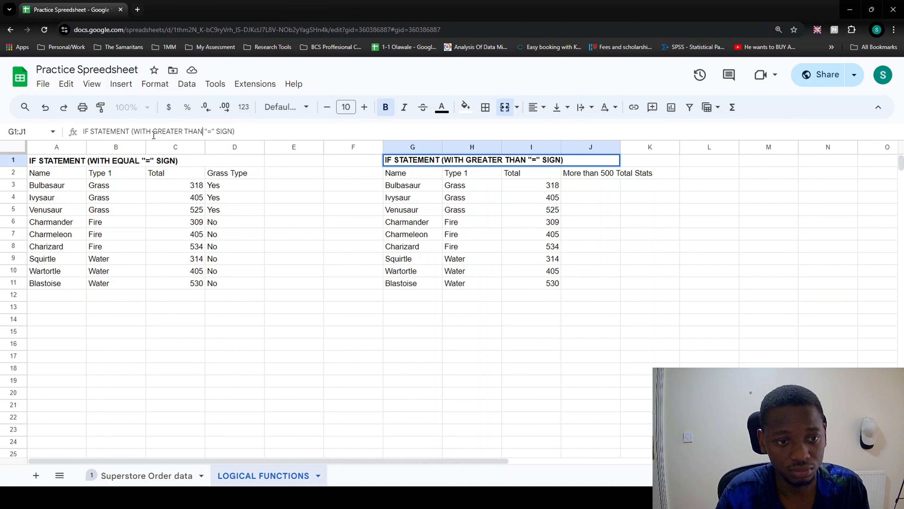
type("LESS")
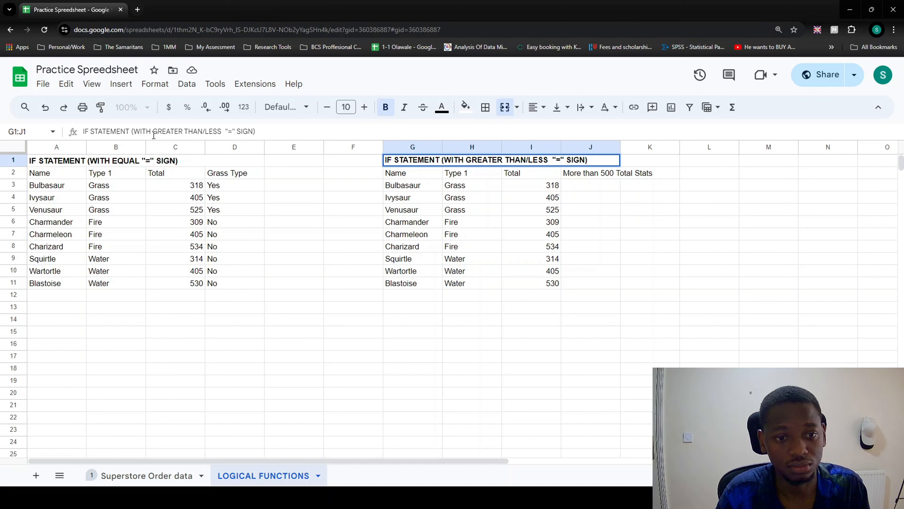
type(" THAN")
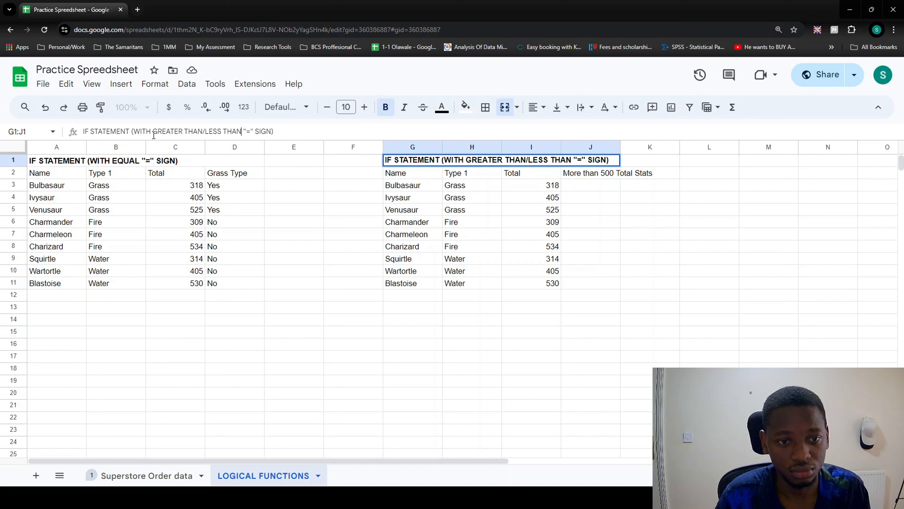
key("BackSpace")
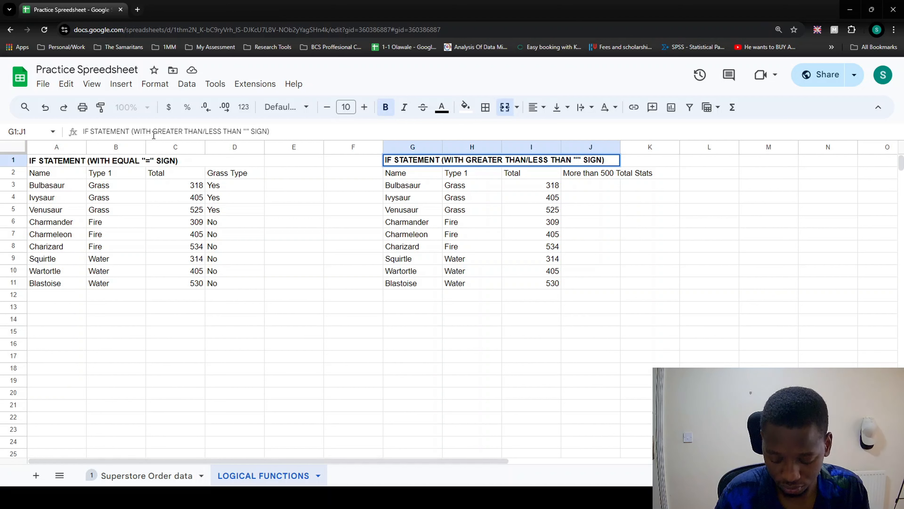
type("<>")
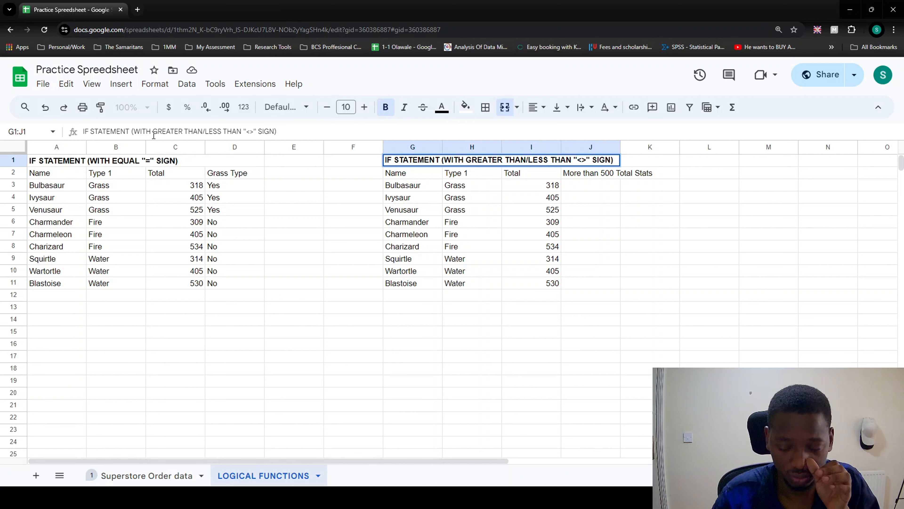
key("Return")
key("Up")
key("Right")
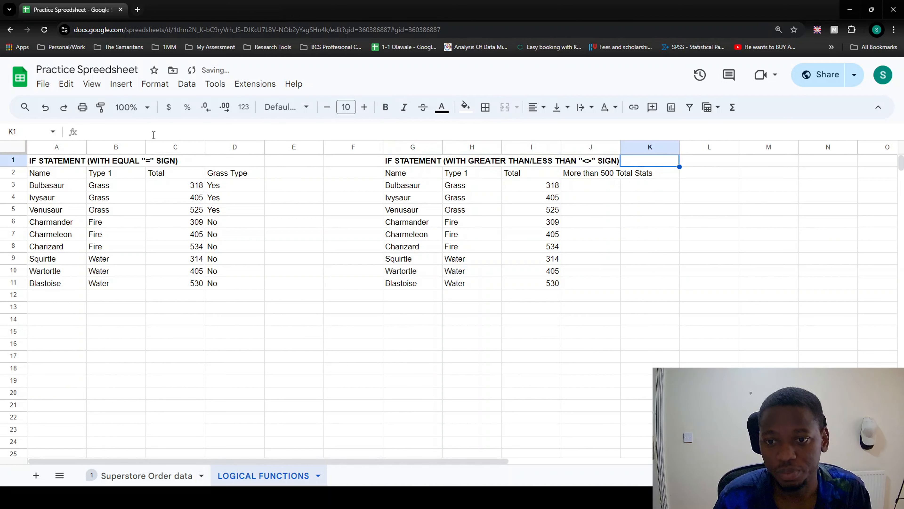
Make the second table's header cells G2:K2 bold
left_click(600, 191)
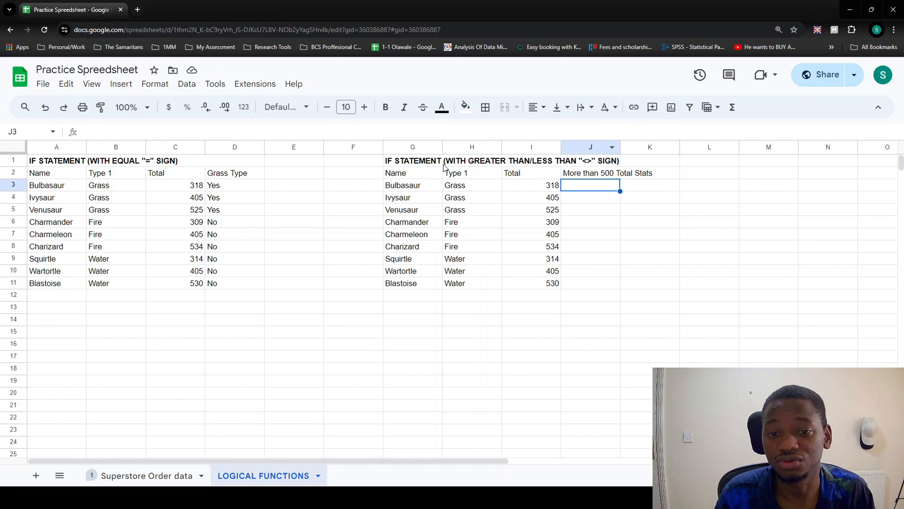
left_click_drag(407, 175, 642, 173)
key("ctrl+b")
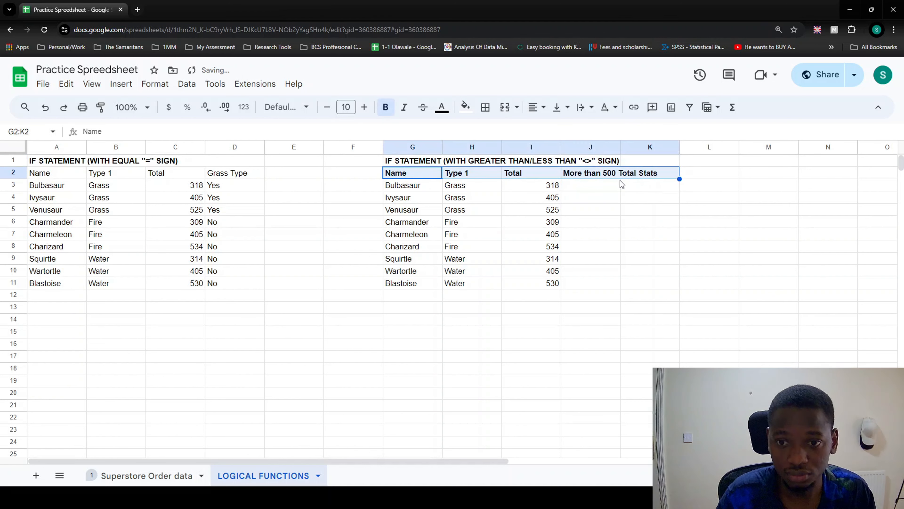
key("Right")
key("Right")
key("Right")
key("Down")
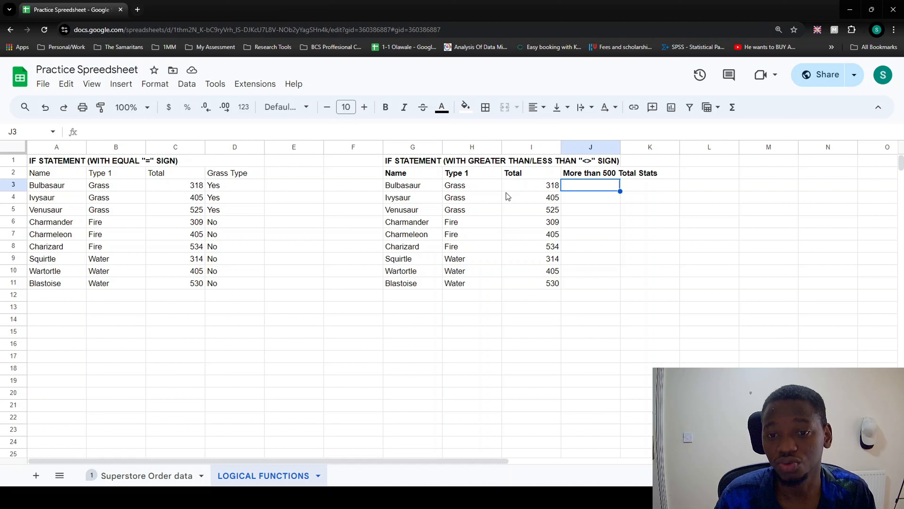
Start an IF formula in J3 that tests whether the total in I3 is greater than 500
left_click_drag(541, 184, 550, 284)
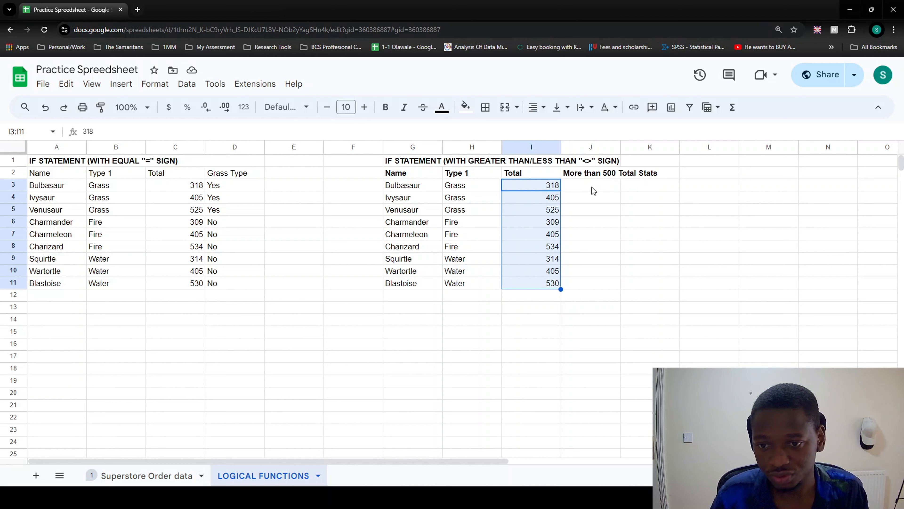
left_click_drag(592, 186, 601, 281)
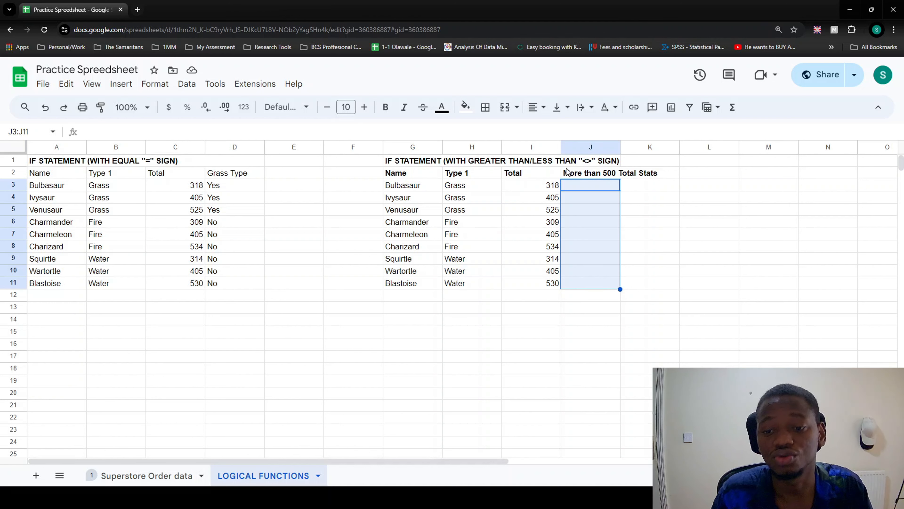
left_click(577, 189)
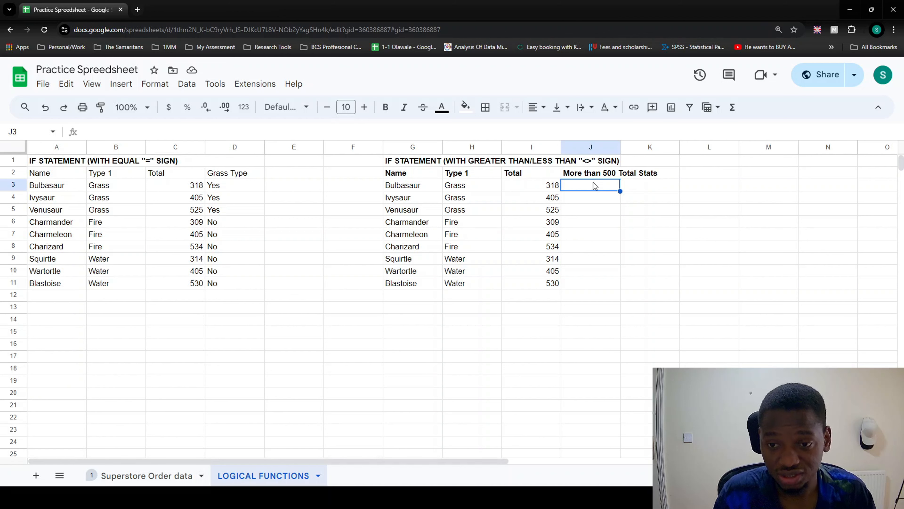
type("=if")
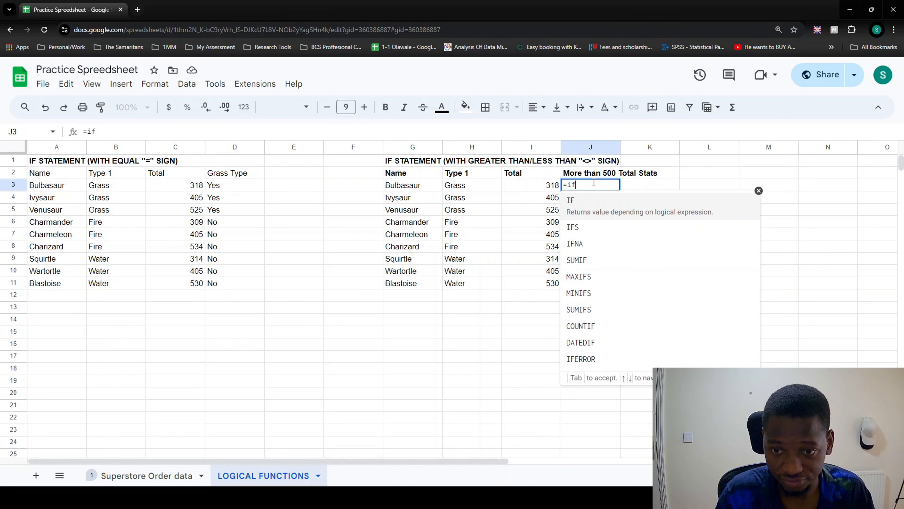
key("BackSpace")
key("BackSpace")
type("if")
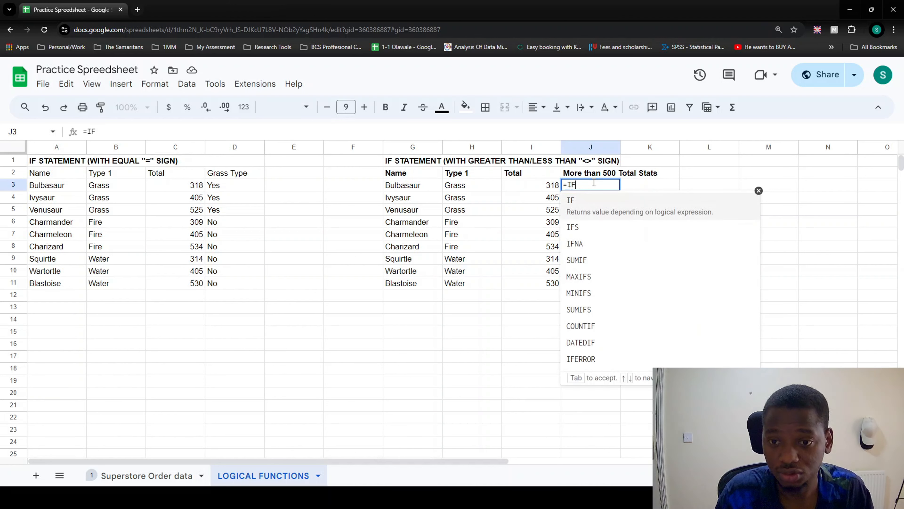
key("Tab")
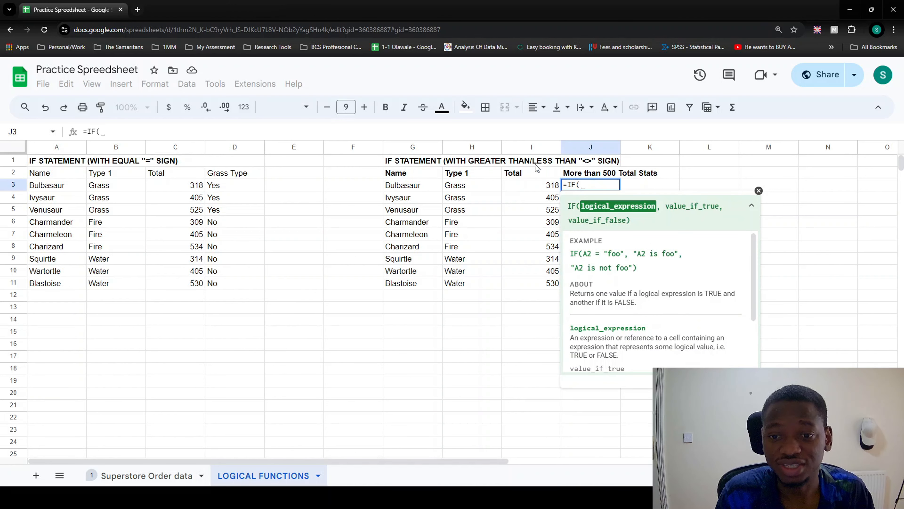
left_click(524, 187)
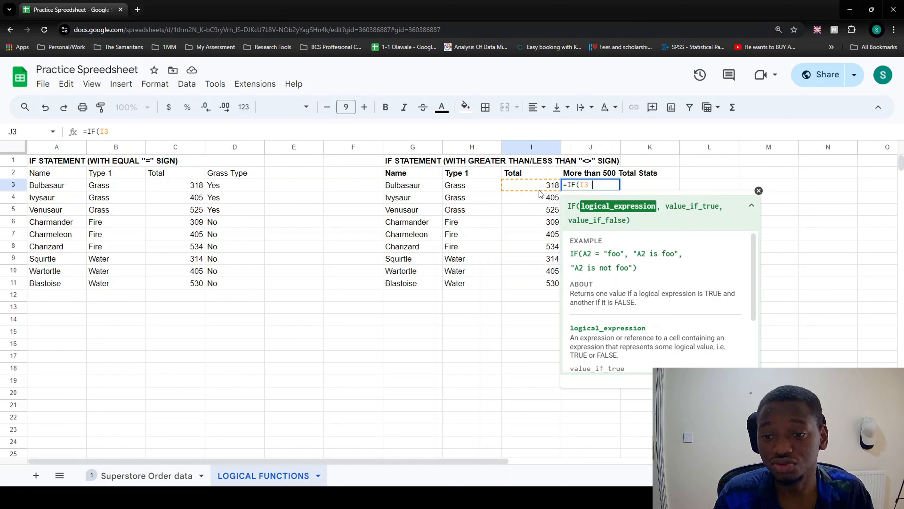
type("> ")
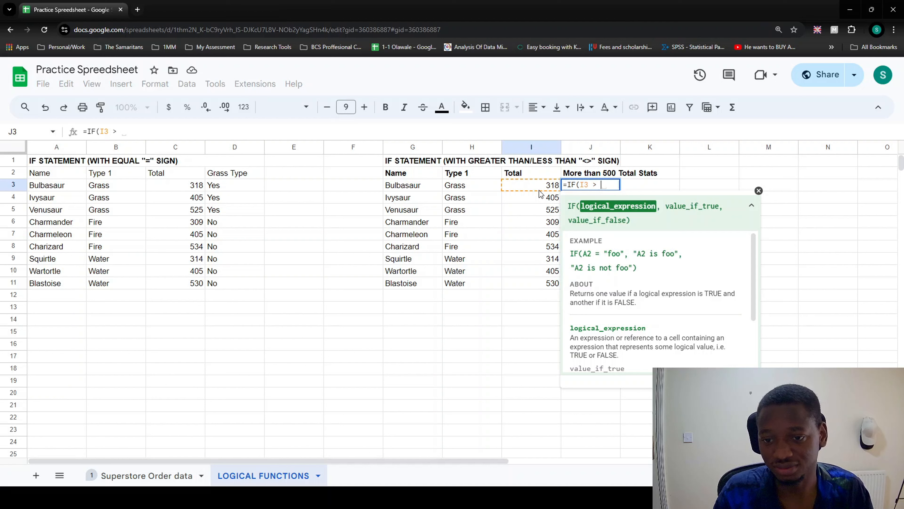
type("500")
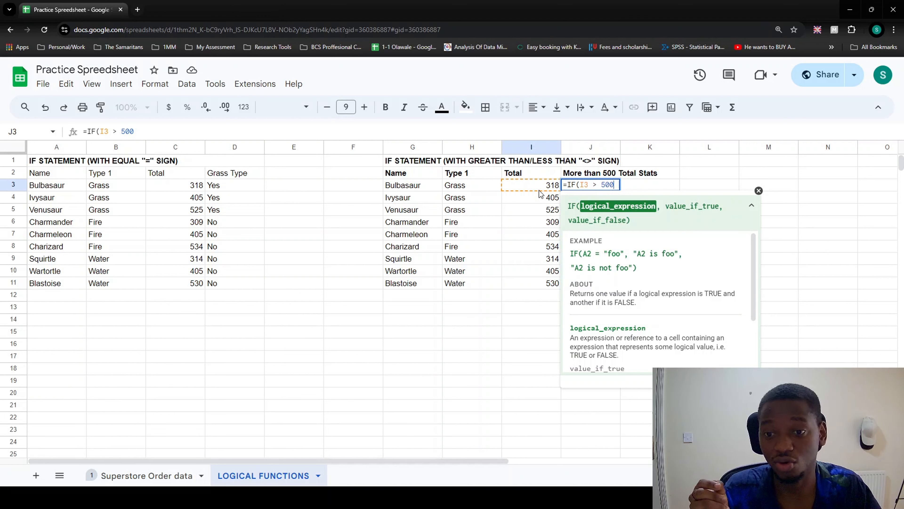
type(",")
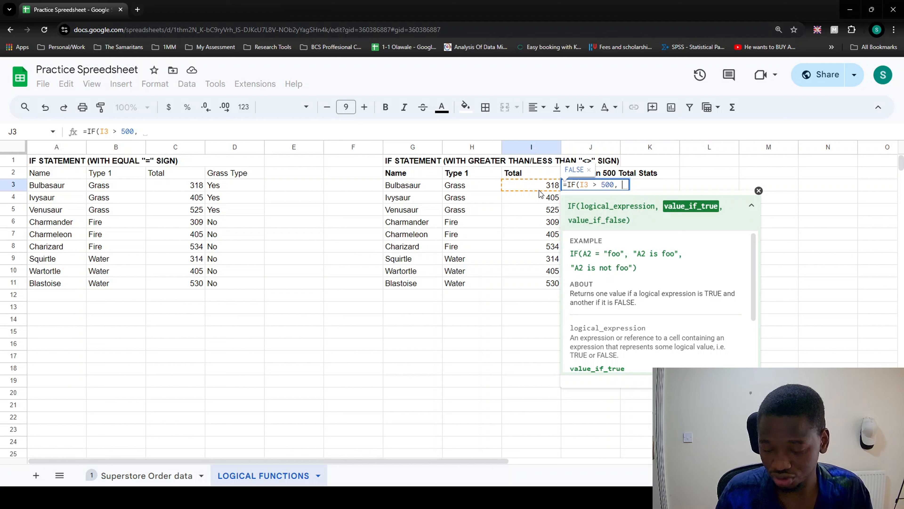
Complete the J3 formula so it returns "More than 500" when true and "Less than 500" when false
type("\"")
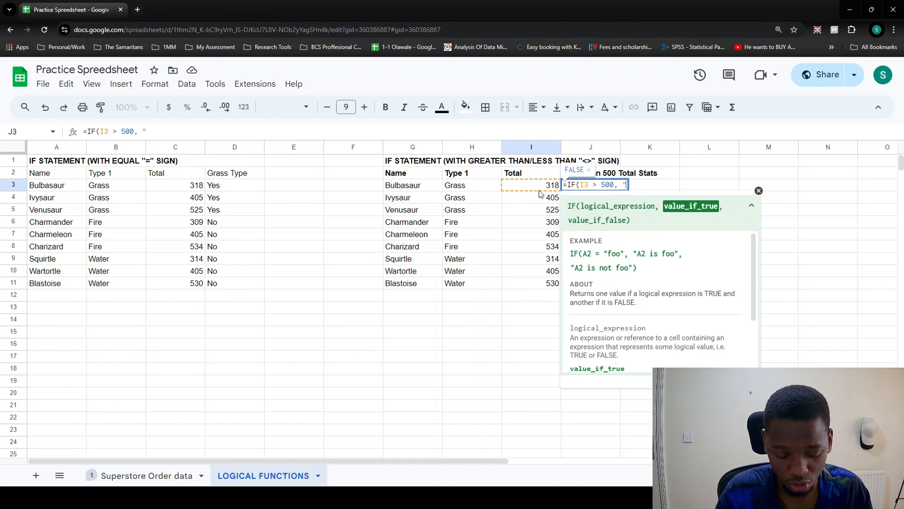
type("More ")
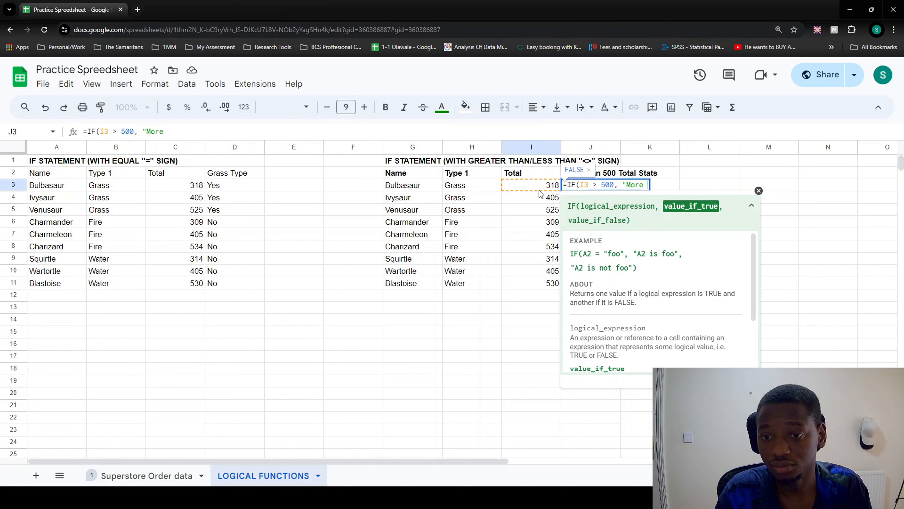
type("than ")
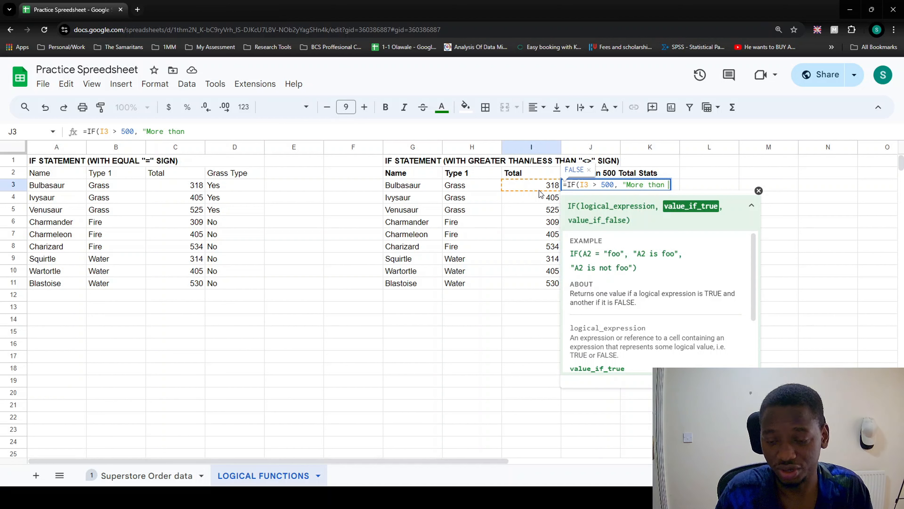
type("500")
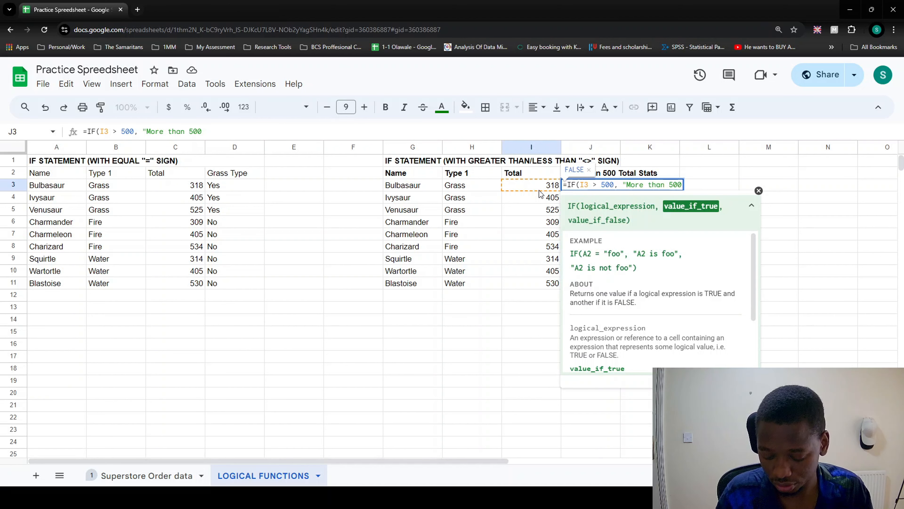
type("\", ")
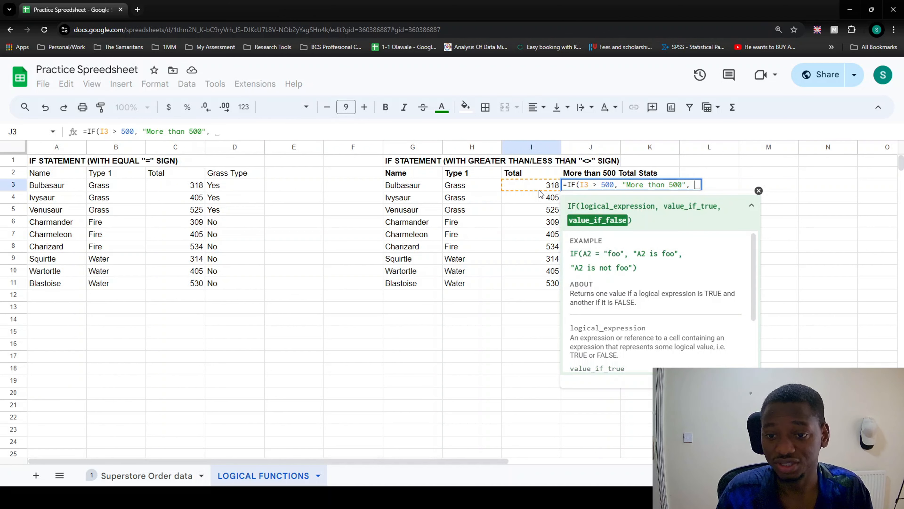
type("\"L")
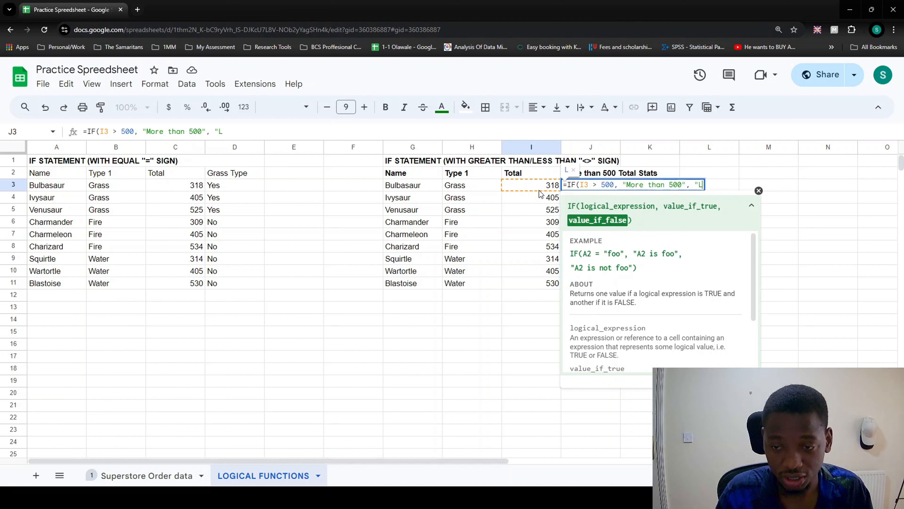
type("ess tha")
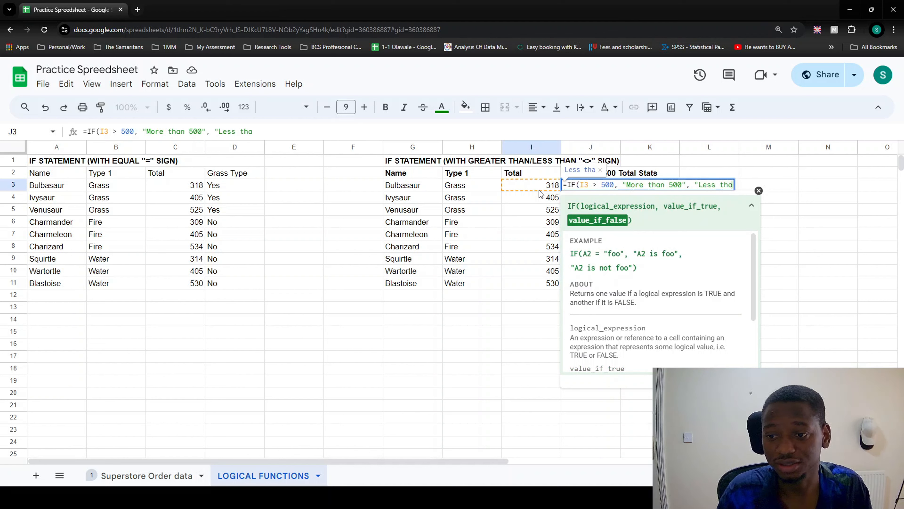
type("n 500")
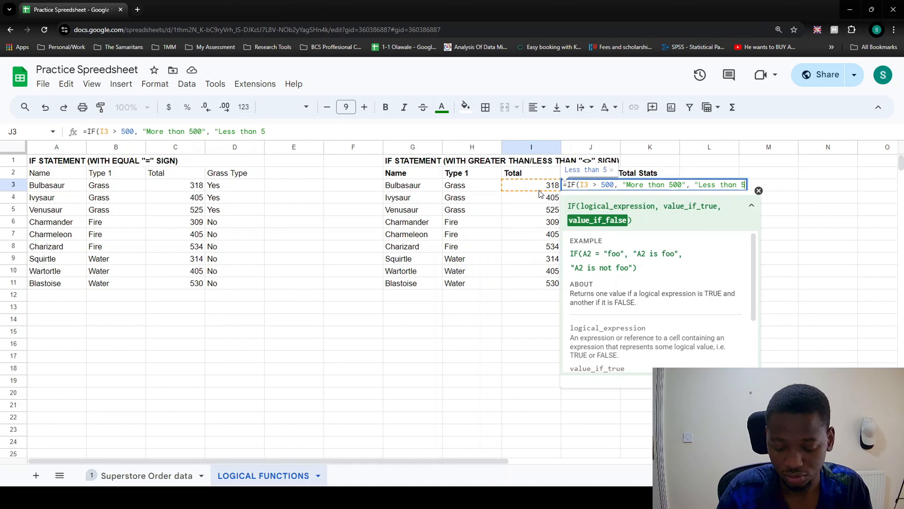
type("\"")
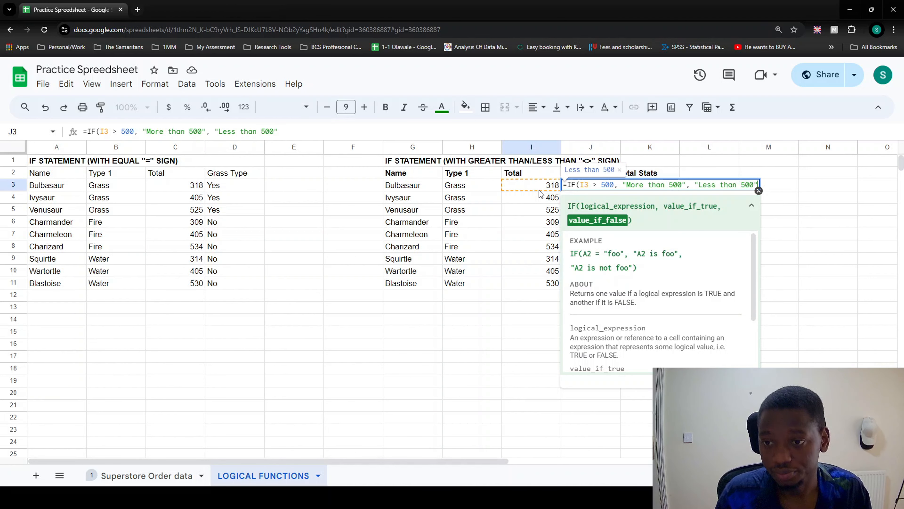
type(")")
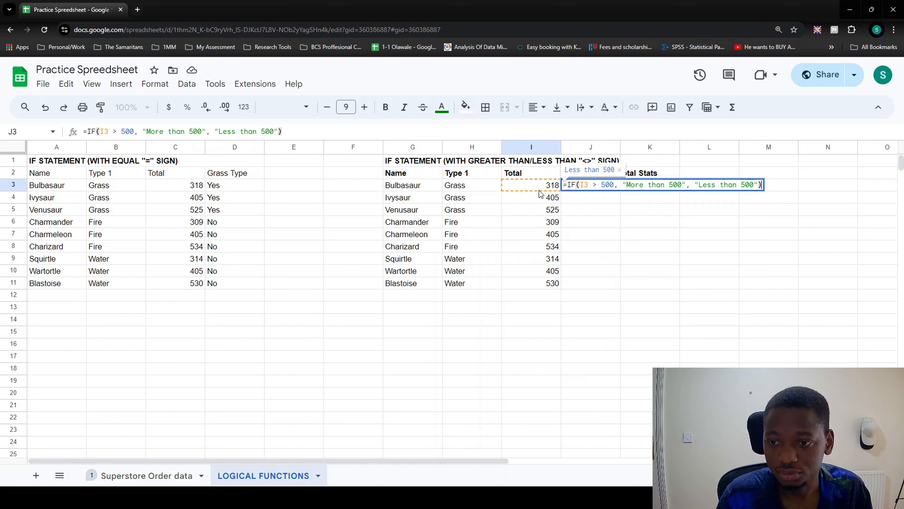
key("Return")
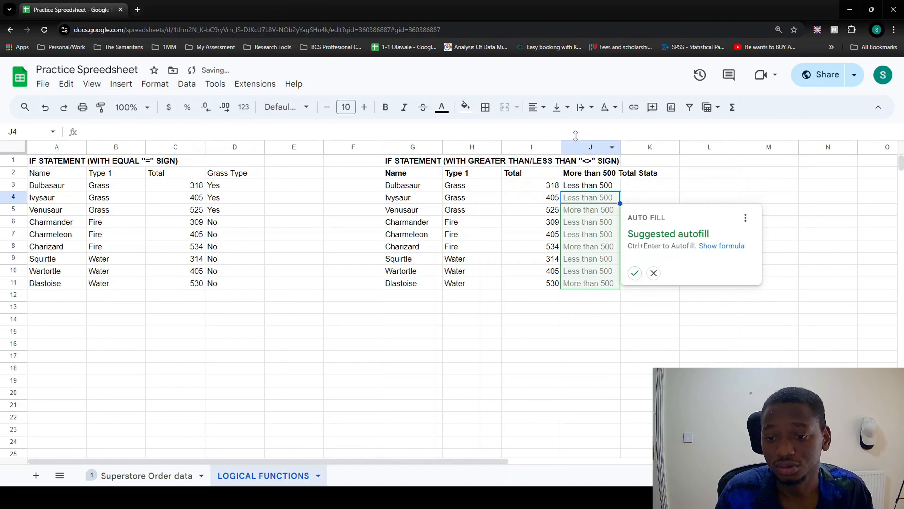
Accept the suggested autofill for J4:J11 and check the Charizard, Venusaur and Blastoise results against their totals
left_click(635, 273)
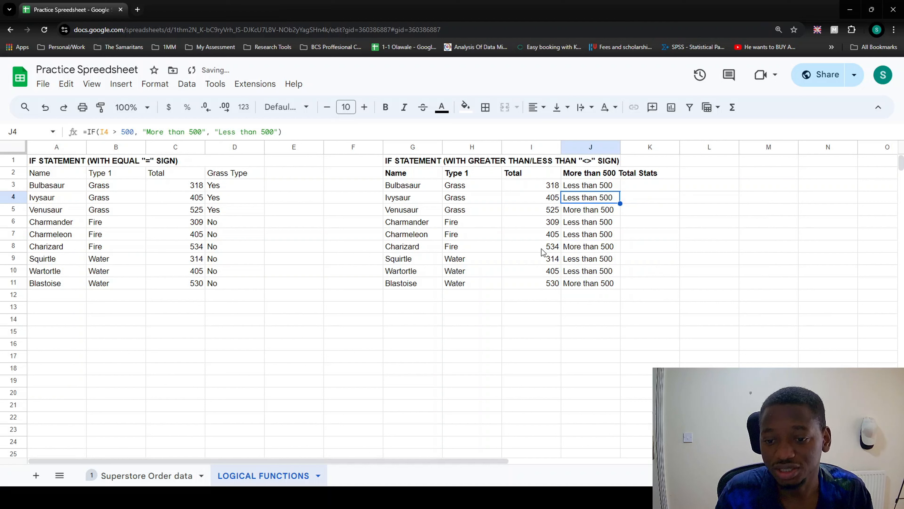
left_click_drag(541, 248, 614, 247)
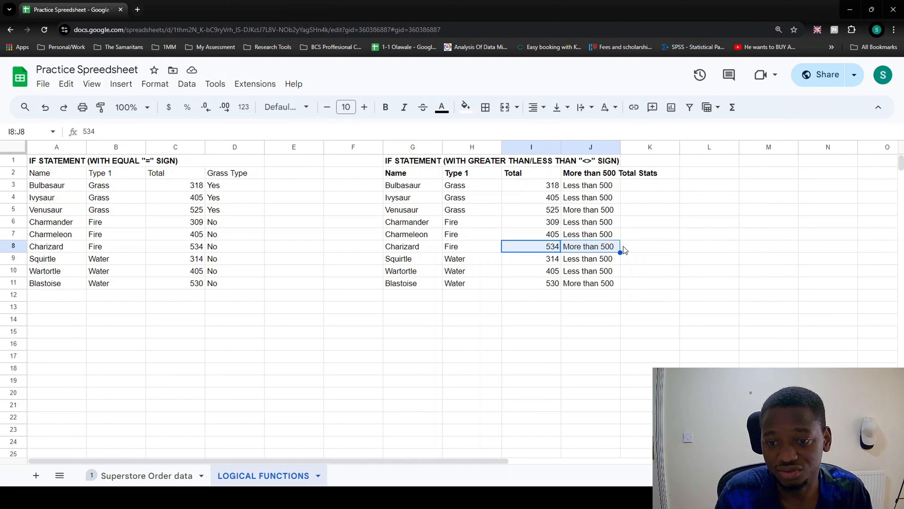
left_click_drag(532, 211, 595, 213)
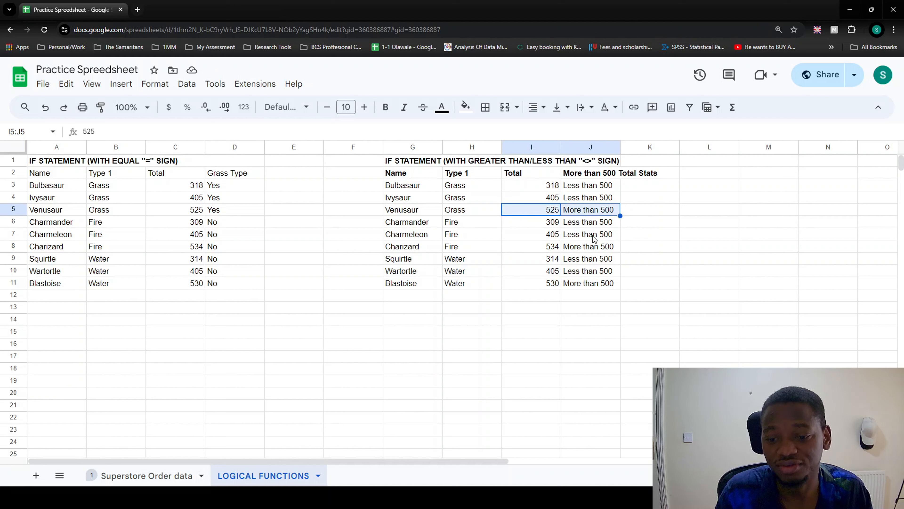
left_click(602, 285)
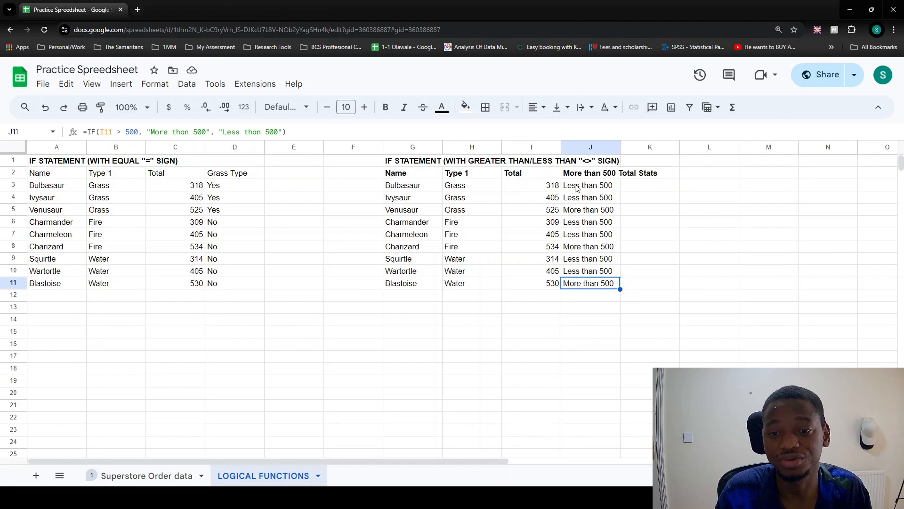
left_click(503, 164)
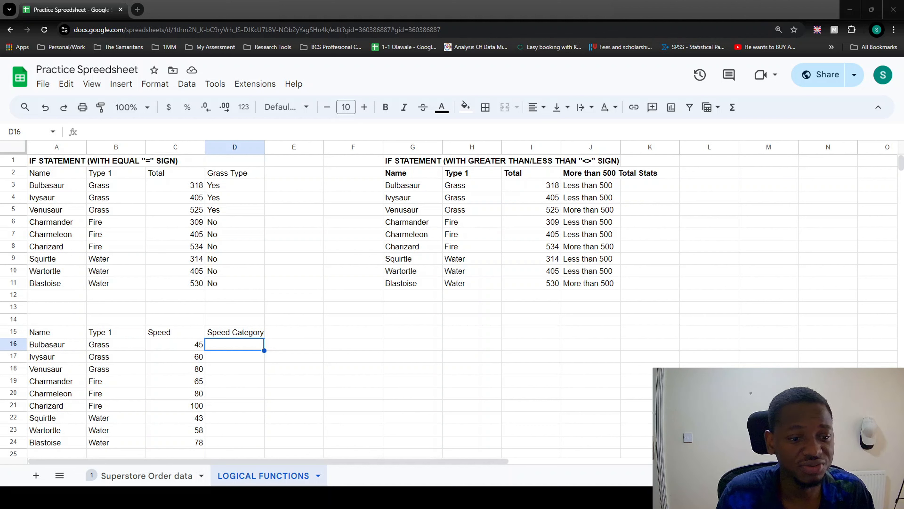
Merge A14:D14 above the speed table and enter "IFS" there as a bold title
left_click_drag(54, 319, 250, 321)
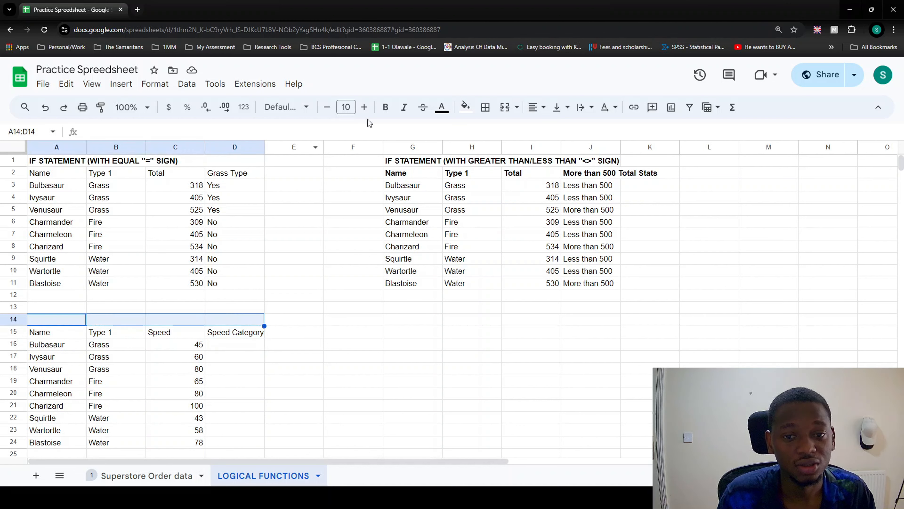
left_click(505, 107)
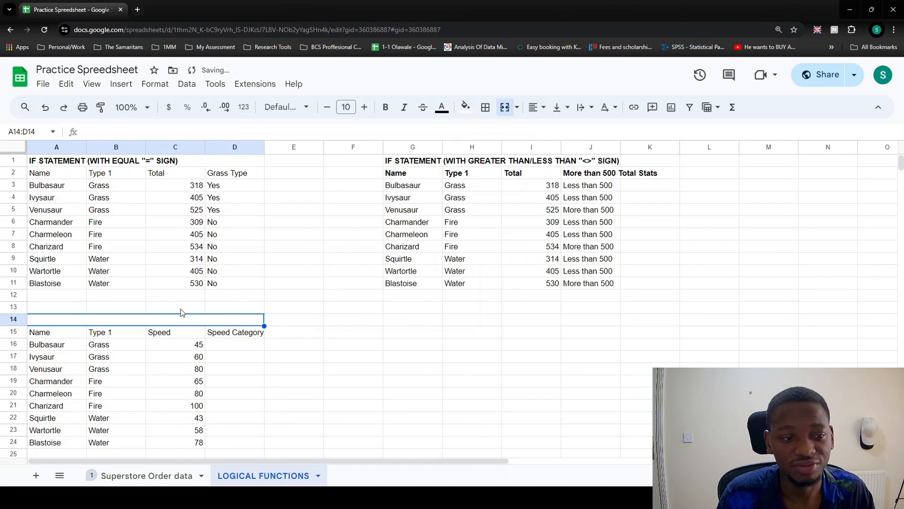
type("IFS")
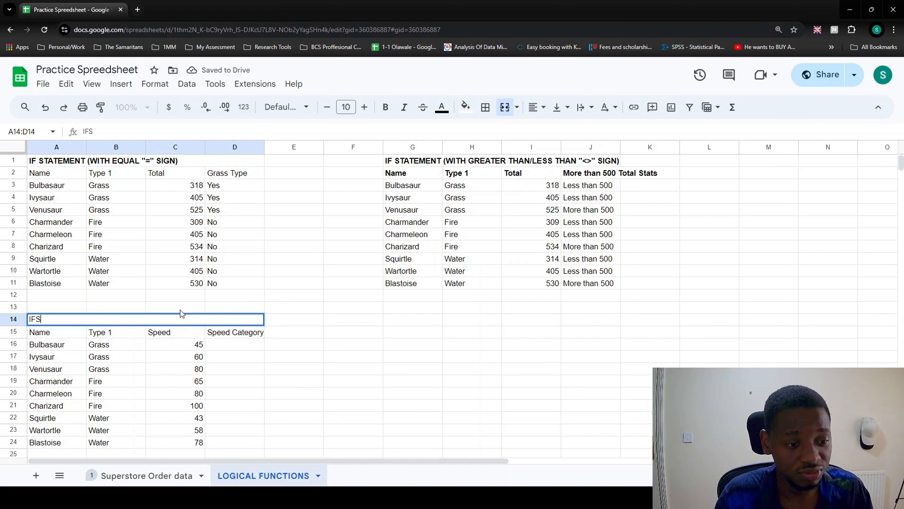
key("Tab")
left_click(182, 314)
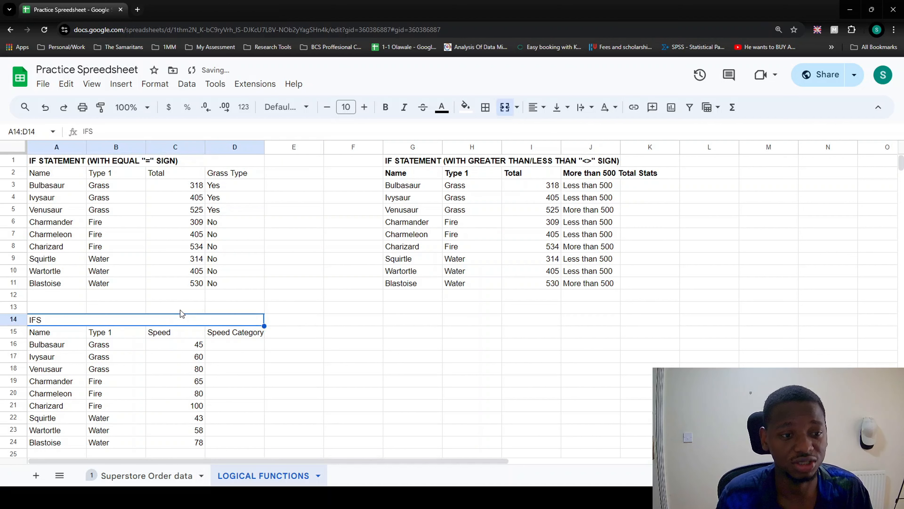
key("ctrl+b")
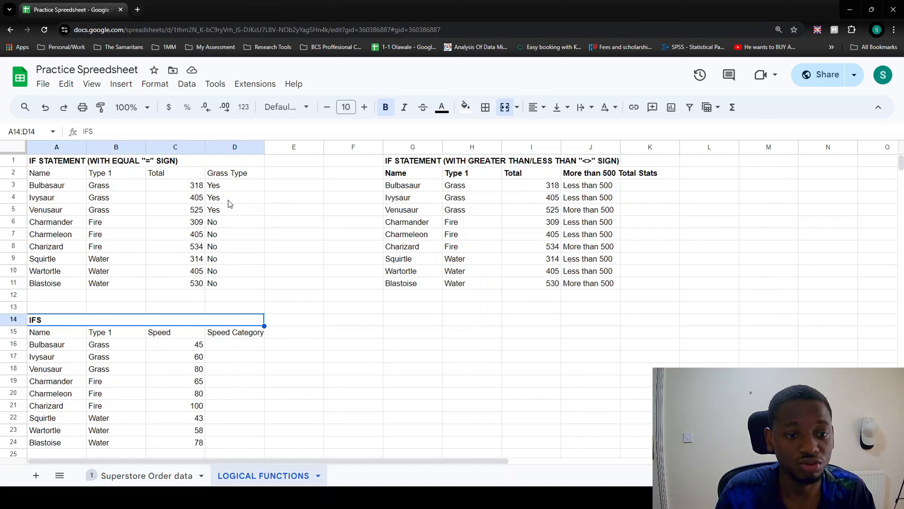
Review the IF formulas in D3 and J3, and look at the first Speed value in the IFS table
left_click(220, 184)
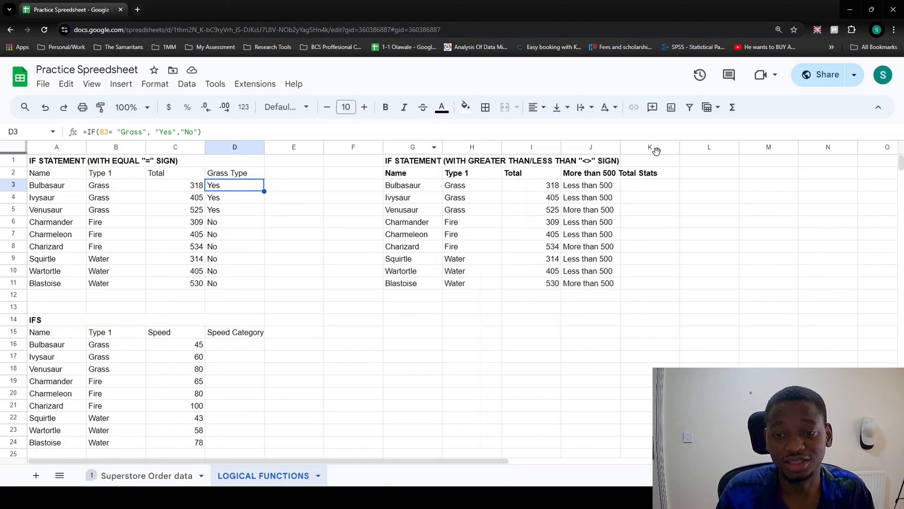
left_click(594, 187)
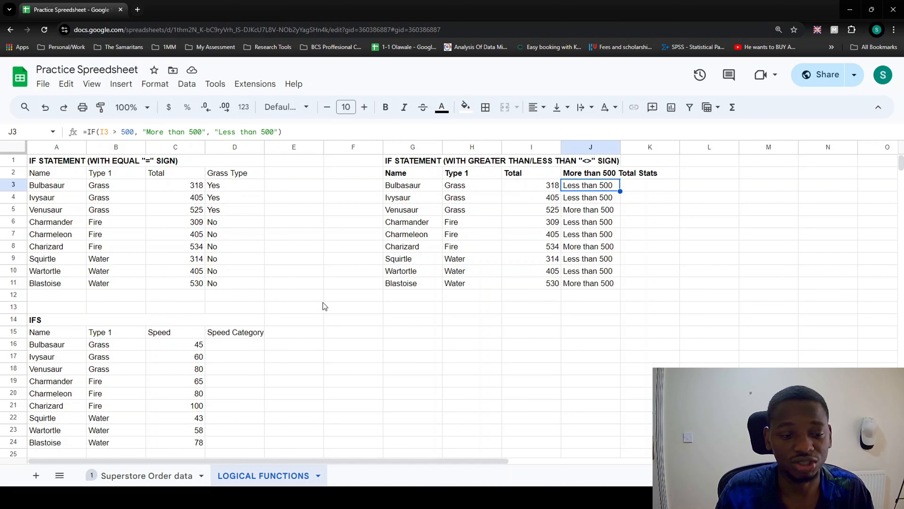
scroll(228, 378, "down", 1)
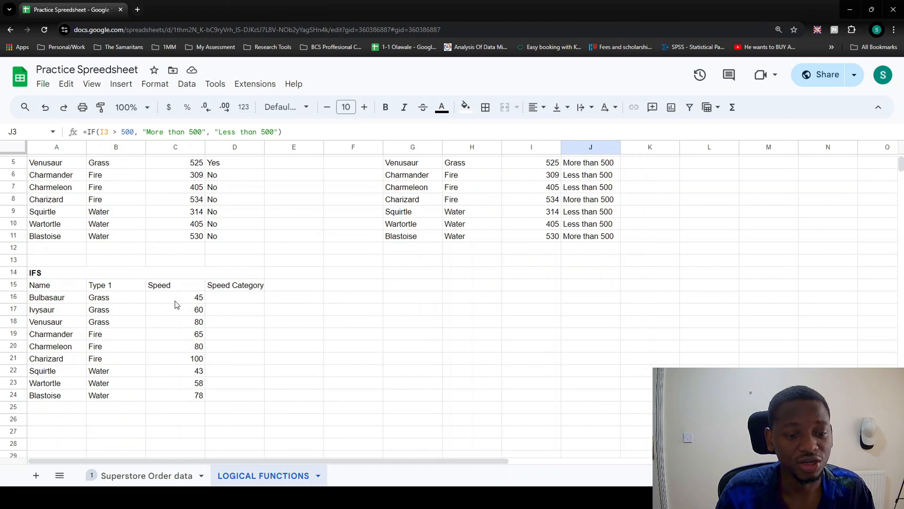
left_click(190, 300)
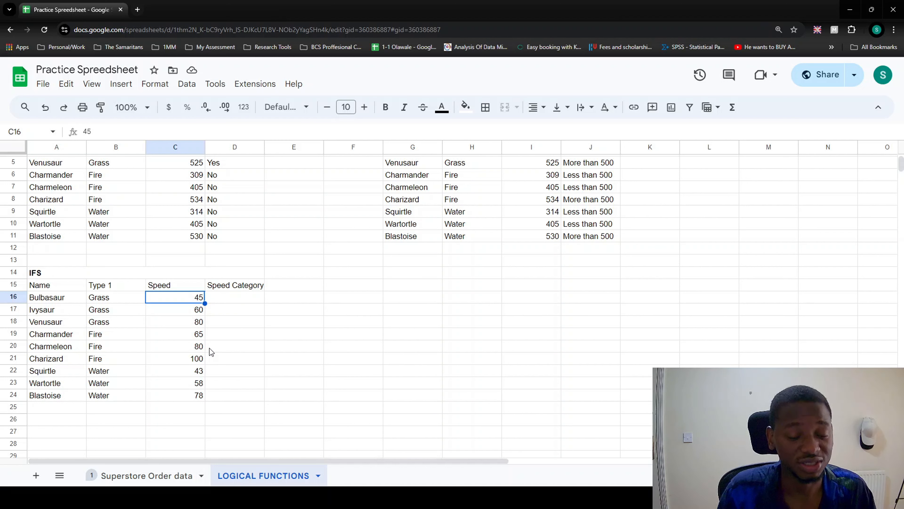
Start an IFS formula in D16 and review the example arguments in the function help
left_click(238, 302)
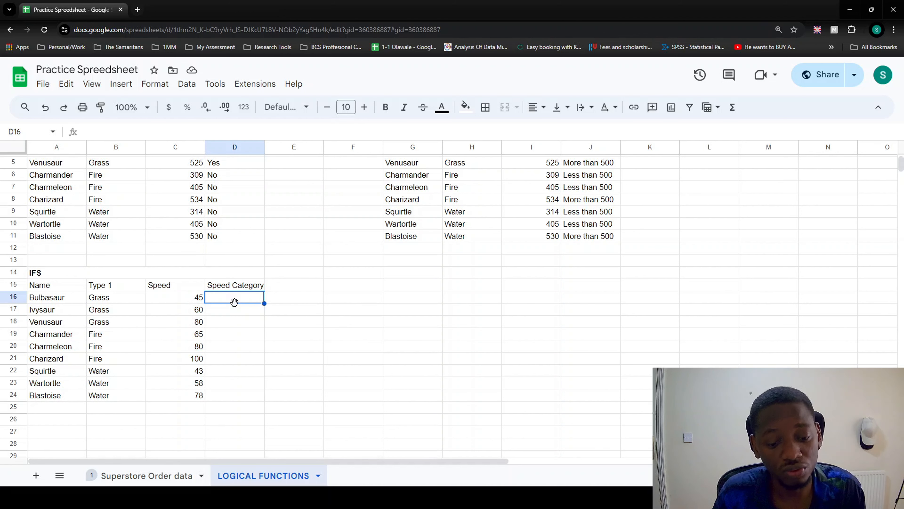
type("=")
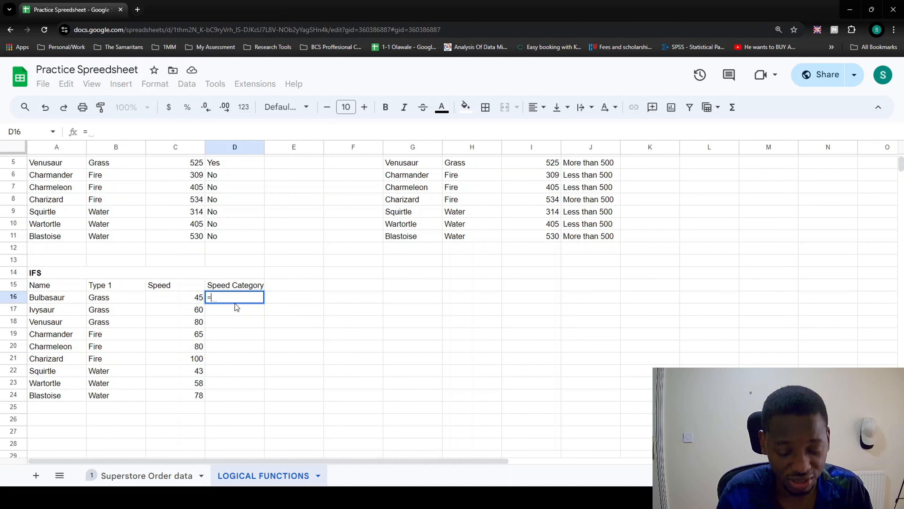
type("IFS")
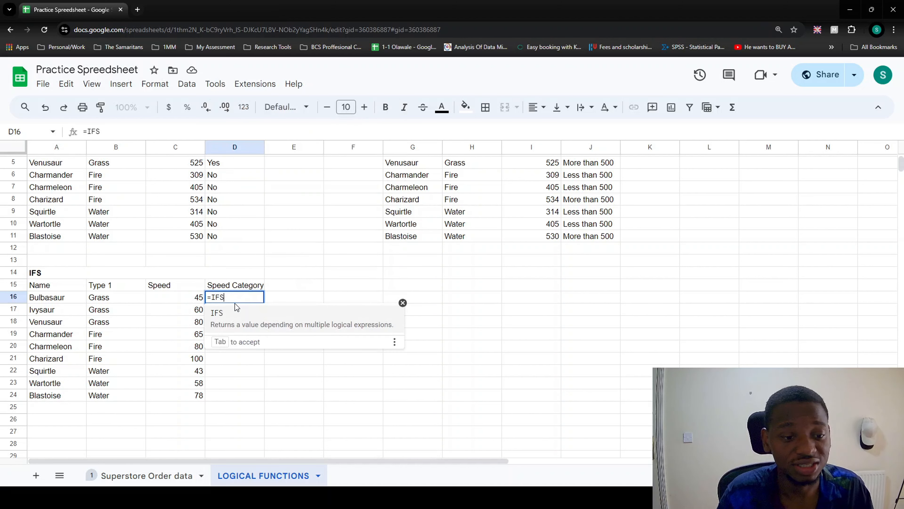
key("Tab")
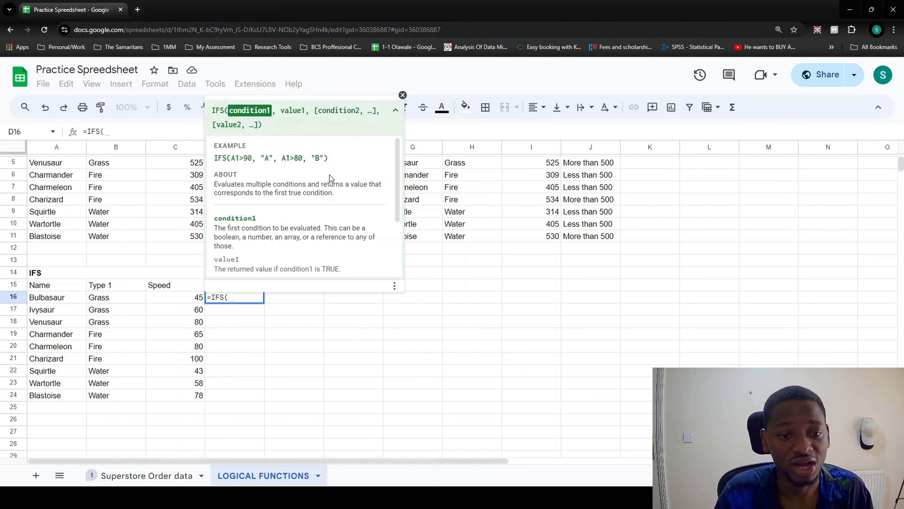
scroll(398, 183, "down", 1)
mouse_move(398, 181)
left_mouse_down()
mouse_move(398, 250)
mouse_move(399, 175)
left_mouse_up()
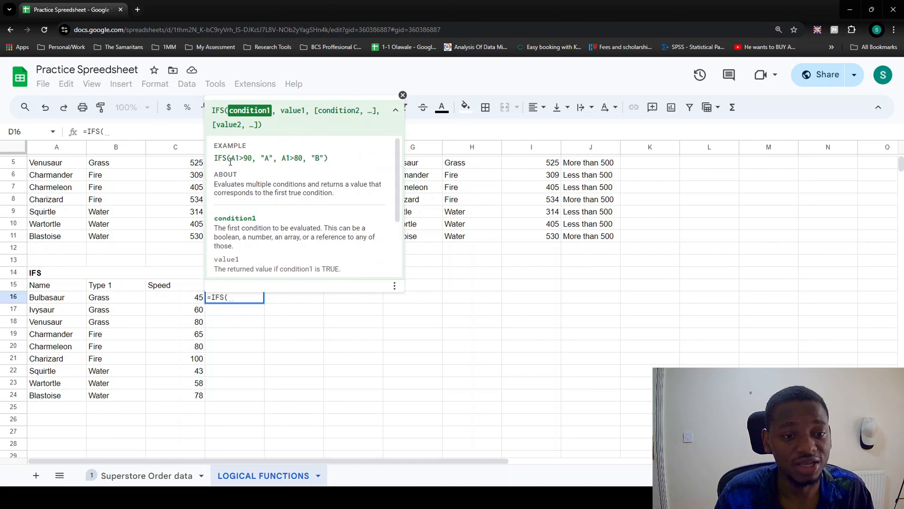
left_click_drag(231, 157, 340, 164)
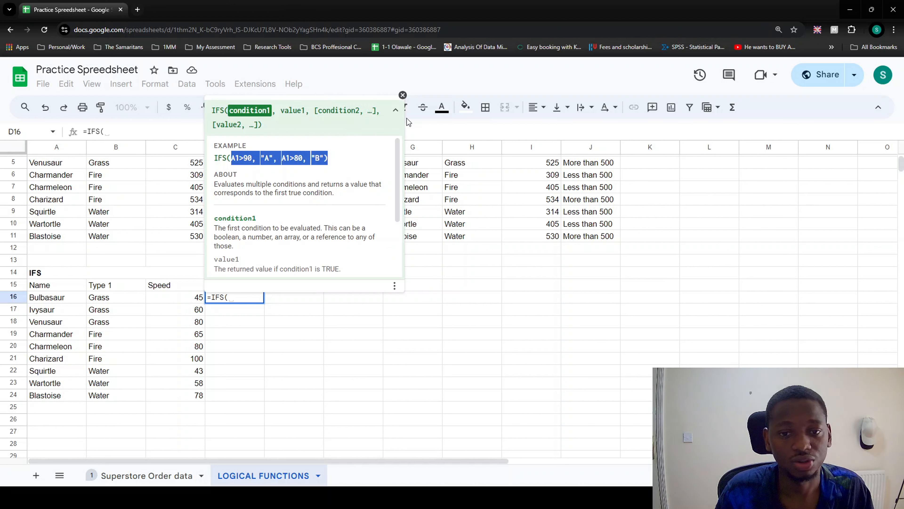
left_click(402, 94)
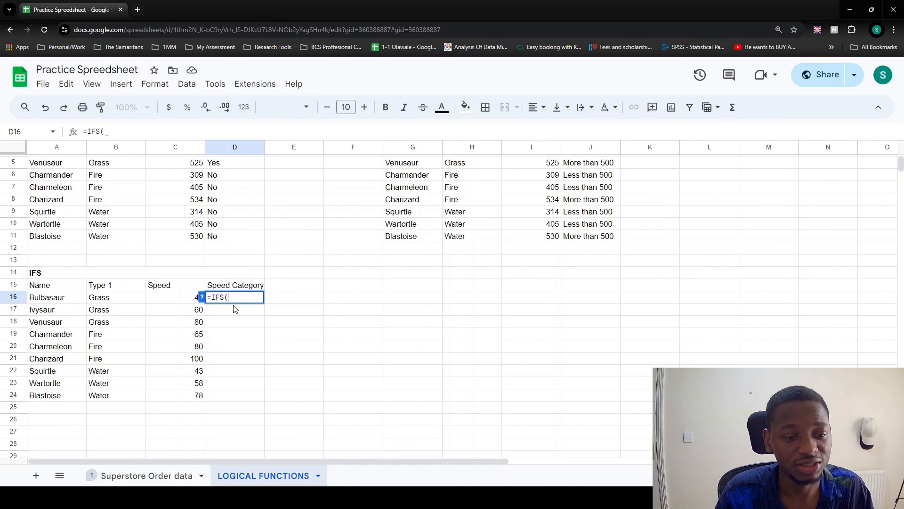
Add the first condition to the D16 formula so that C16 > 30 returns "Slow"
left_click(178, 299)
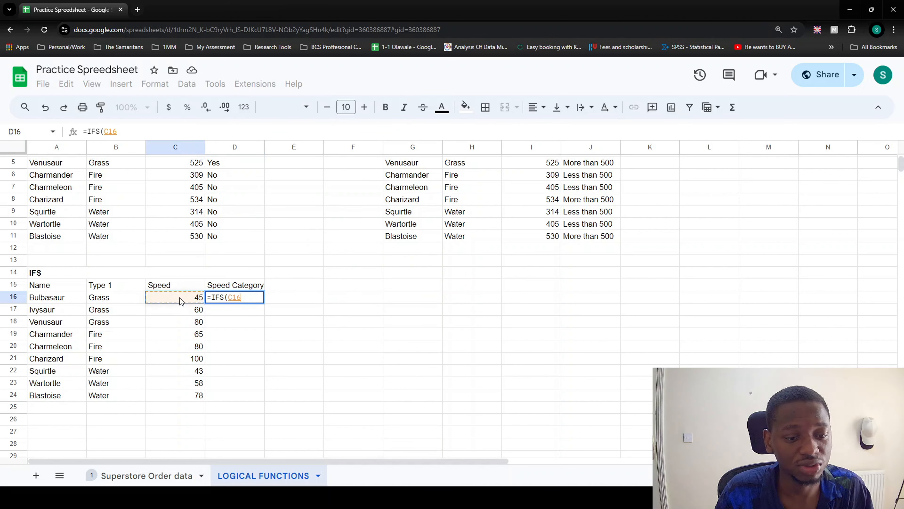
left_click(247, 297)
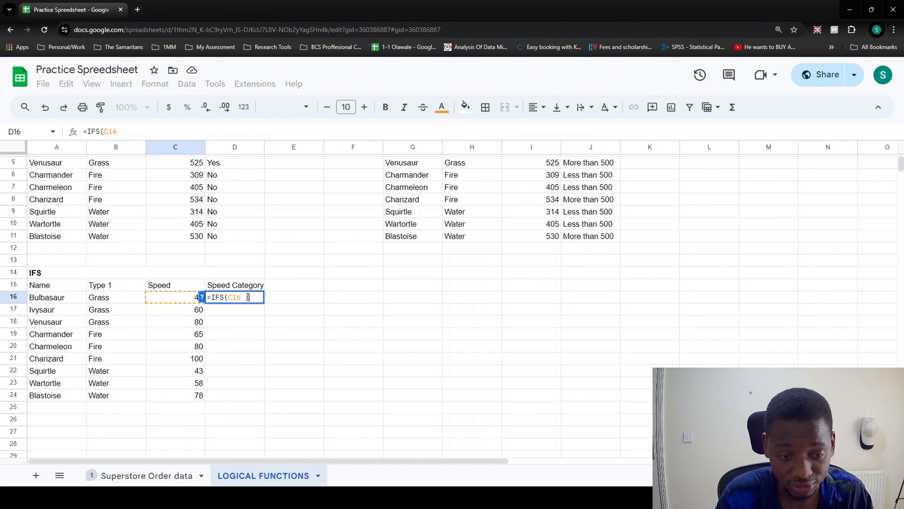
type("> 30")
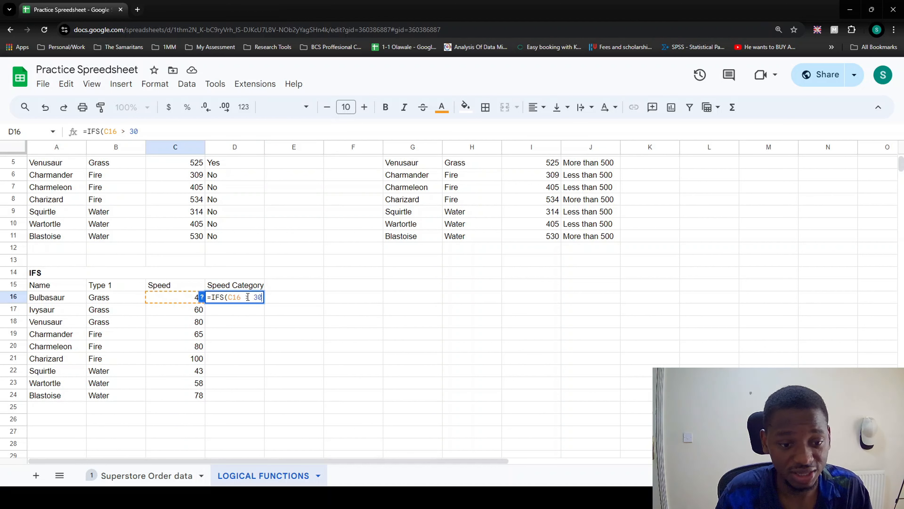
type(",")
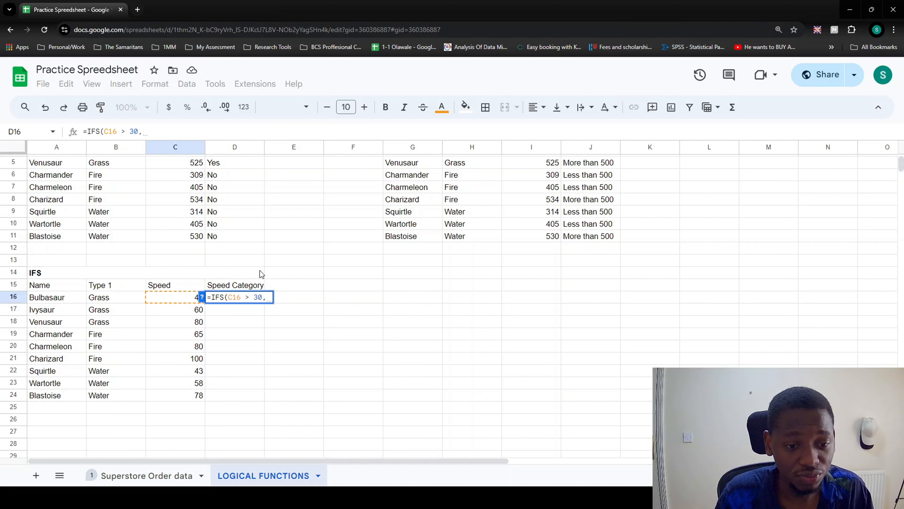
left_click(202, 297)
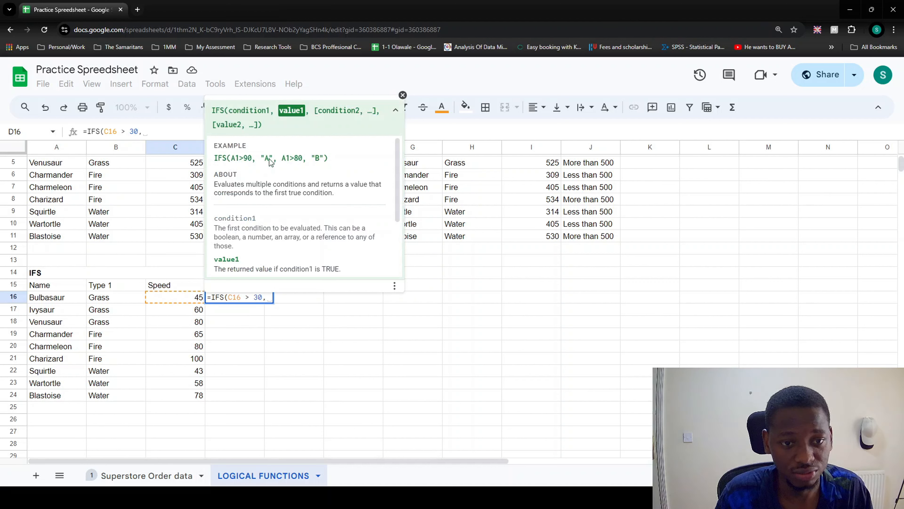
left_click(400, 112)
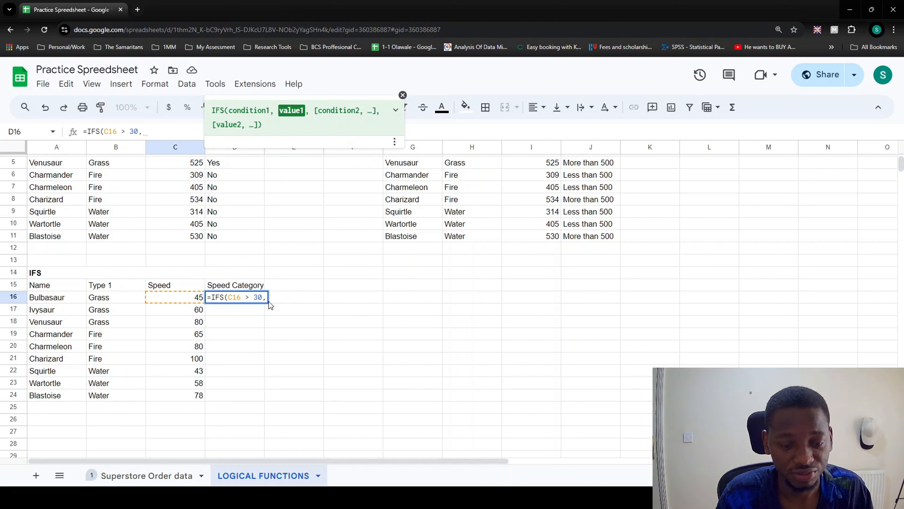
type("\"")
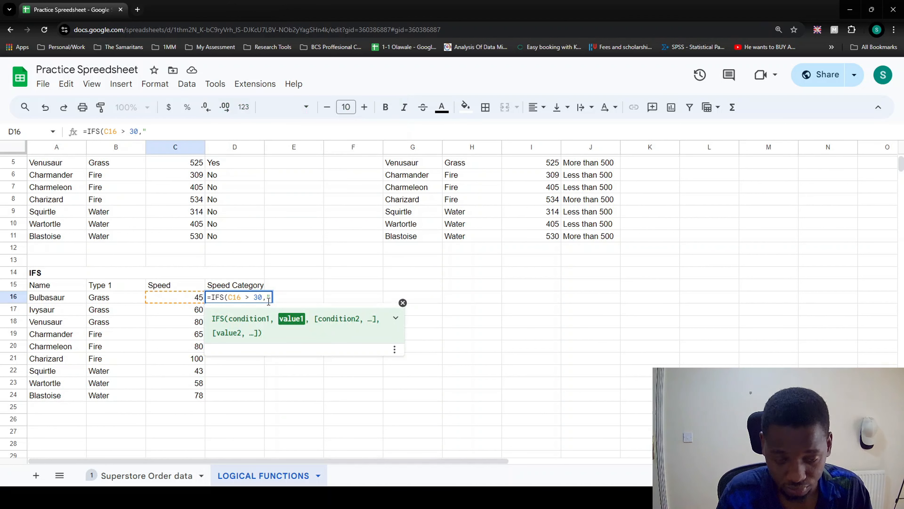
type("Slow")
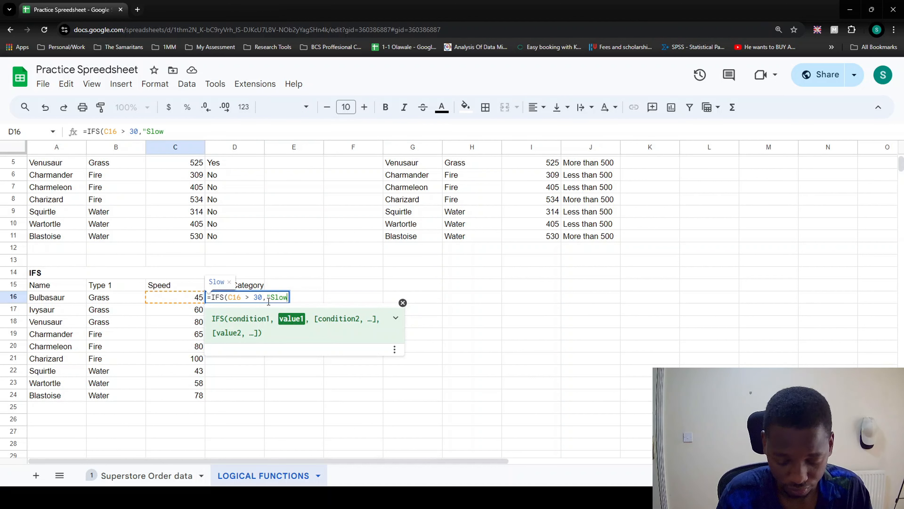
type("\"")
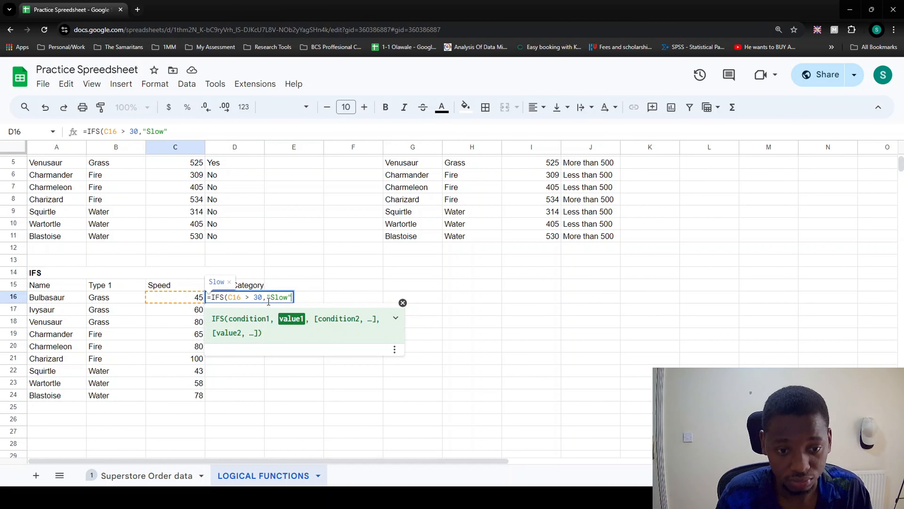
type(",")
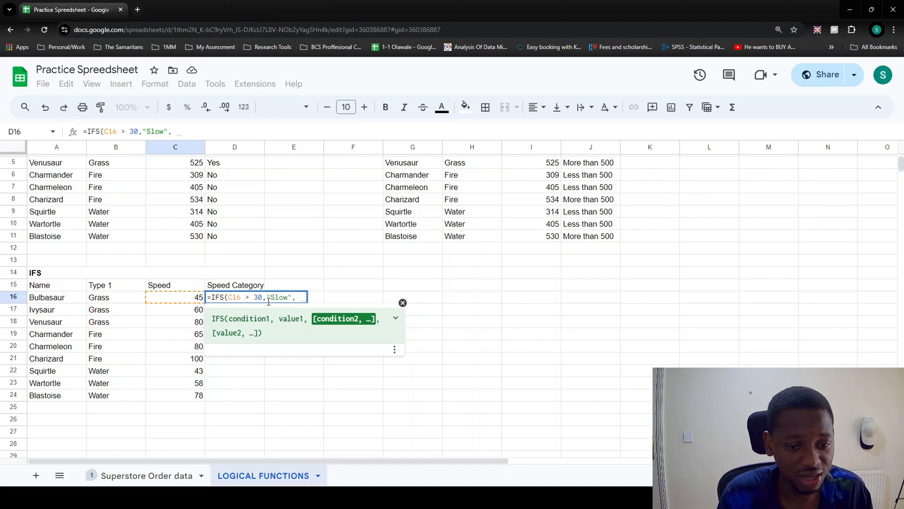
Add a second condition to the D16 formula so that C16 > 50 returns "Normal"
left_click(181, 294)
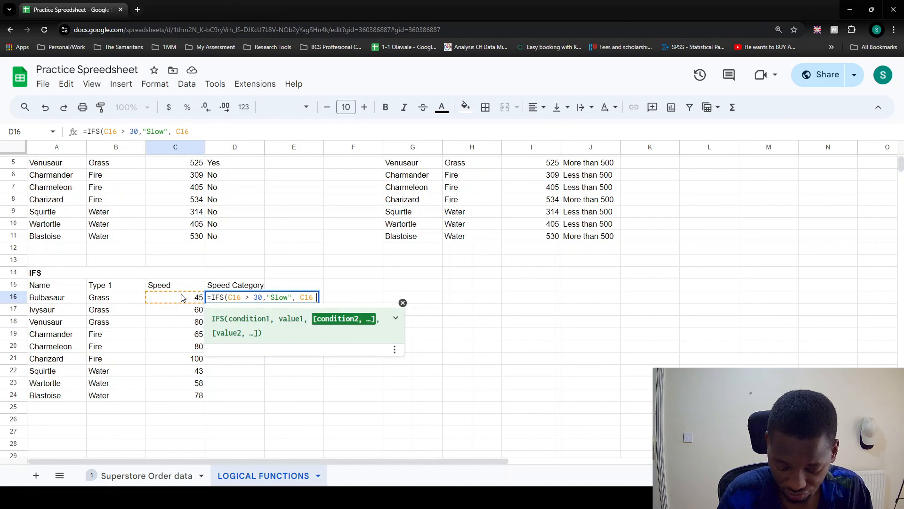
type("> ")
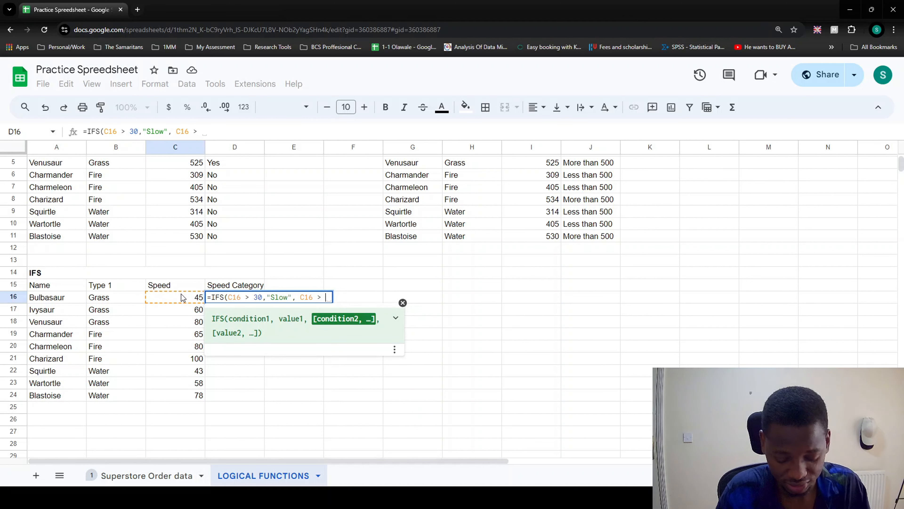
type("50")
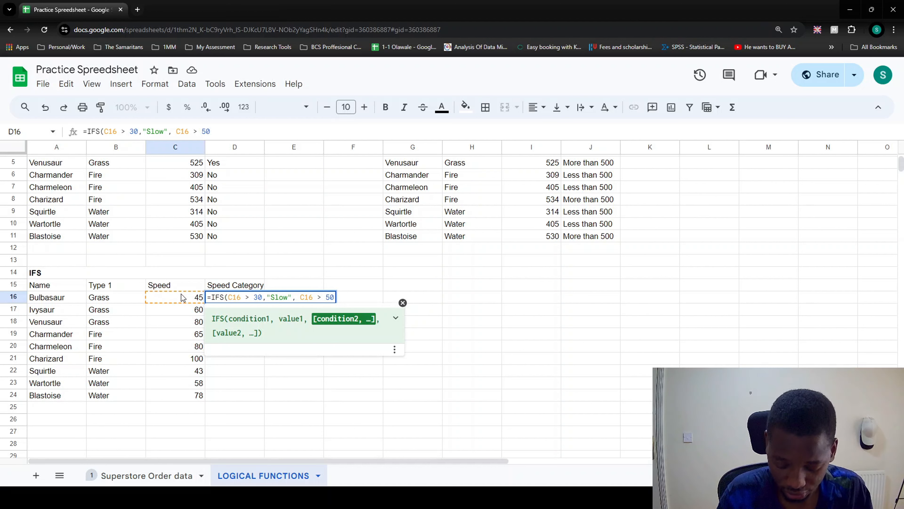
type(", \"Normal")
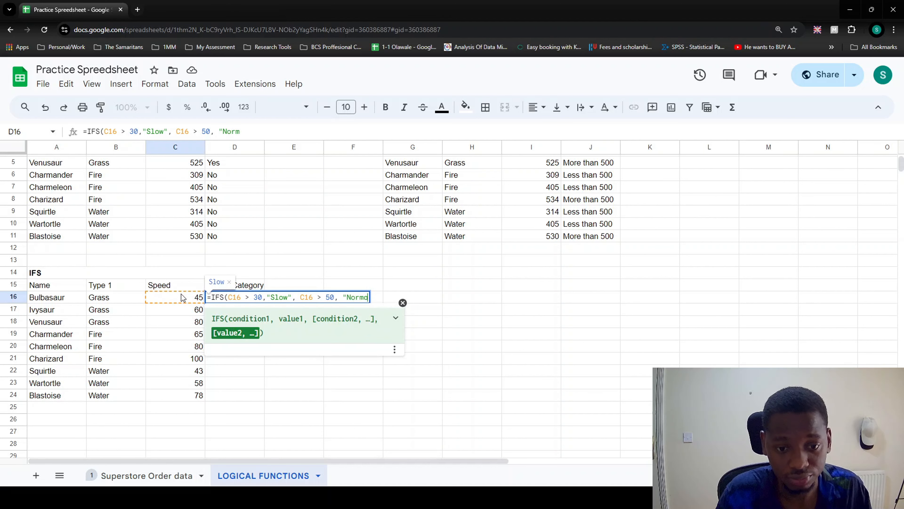
type("\", ")
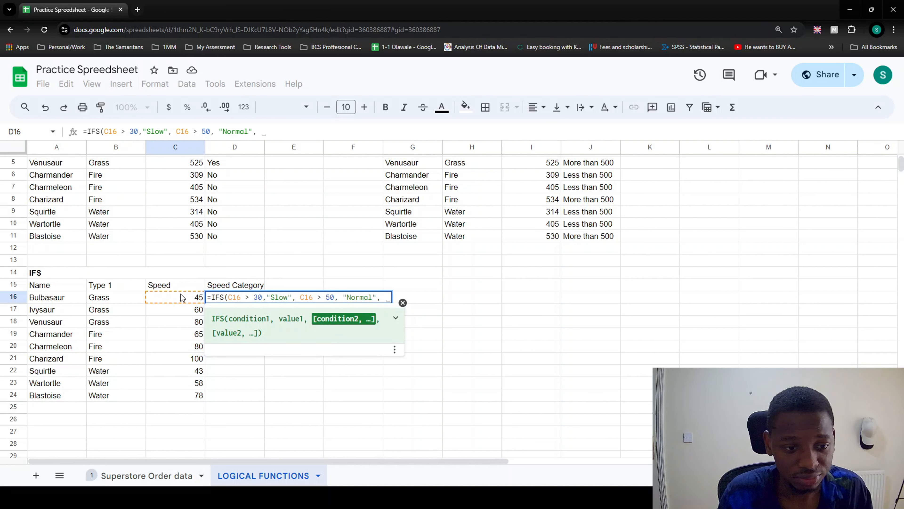
Complete the D16 formula with C16 > 90 returning "Fast", and fill it down to D24
type("C16")
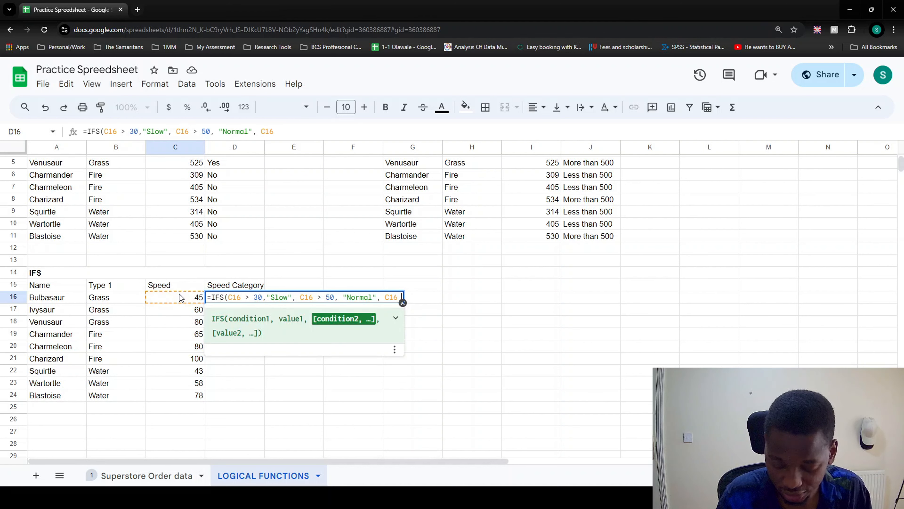
type(" > ")
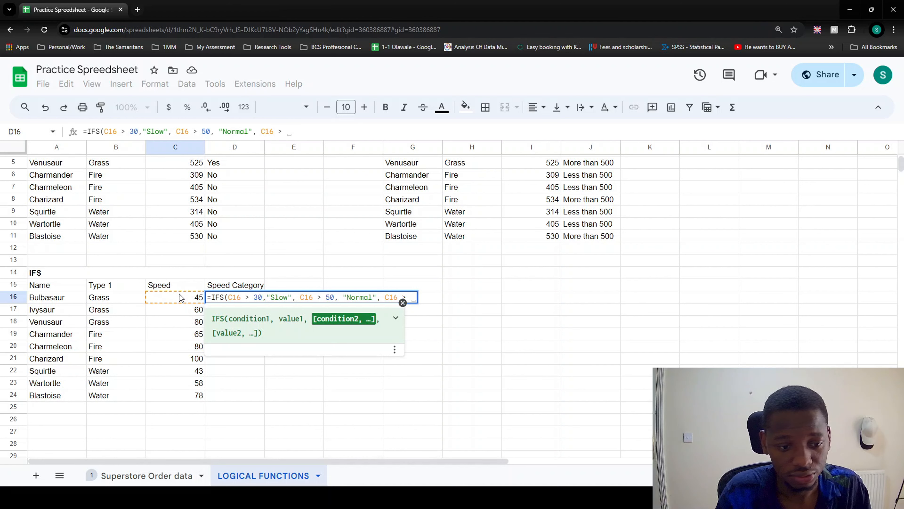
type("90, ")
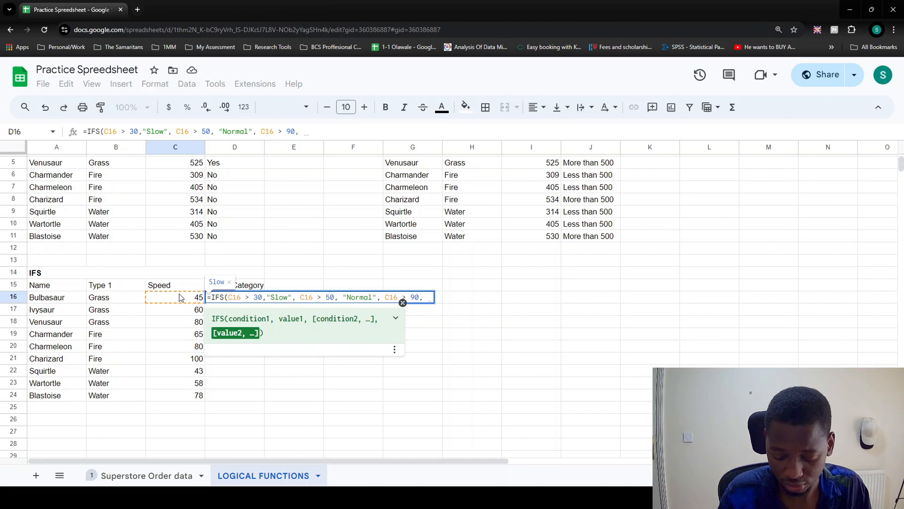
type("\"Fast")
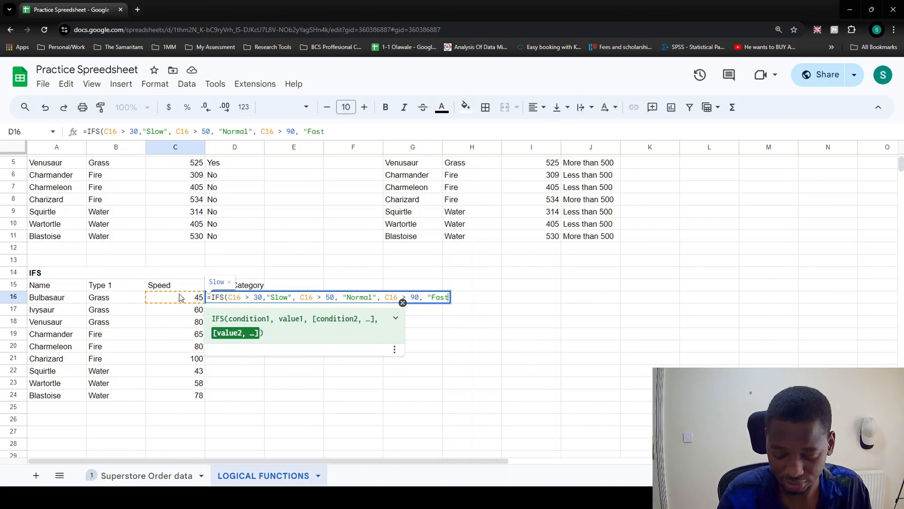
type("\")")
key("Return")
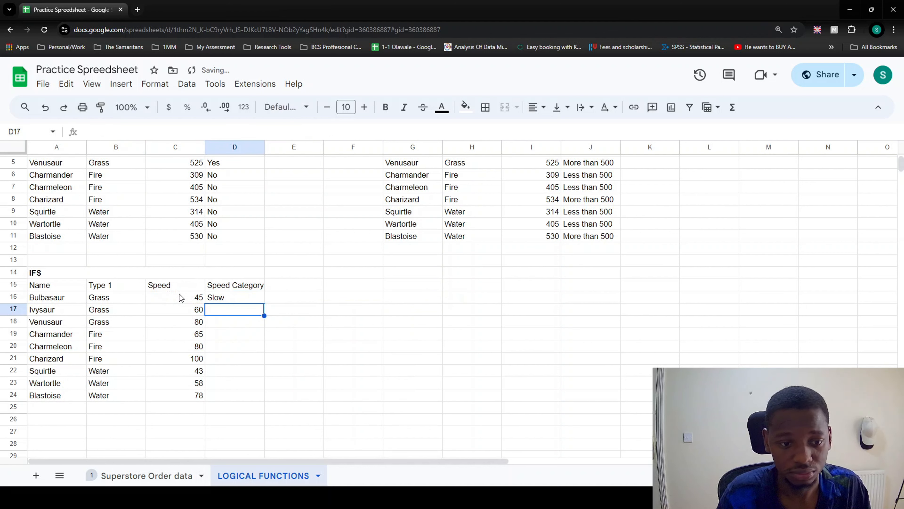
key("Up")
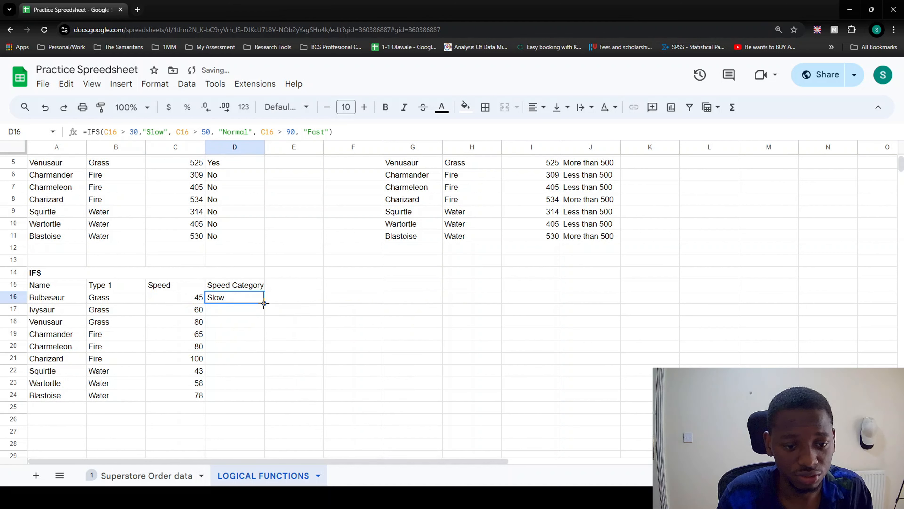
left_click_drag(263, 304, 262, 396)
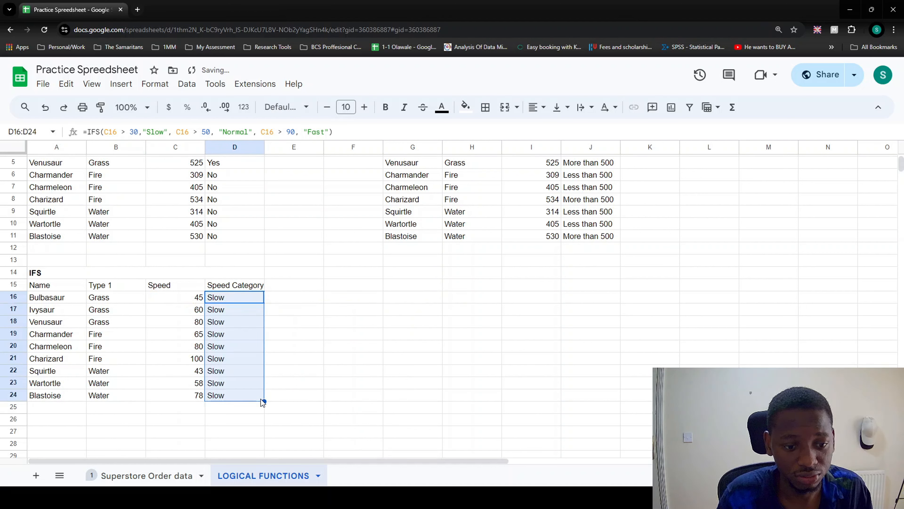
Reopen the D16 formula and set the threshold of its first condition to 90
left_click(229, 300)
key("Return")
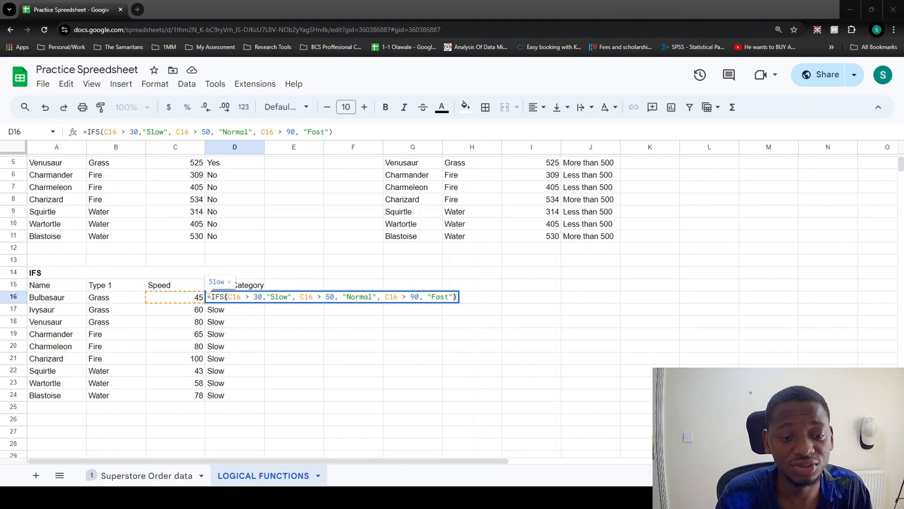
left_click_drag(228, 296, 289, 297)
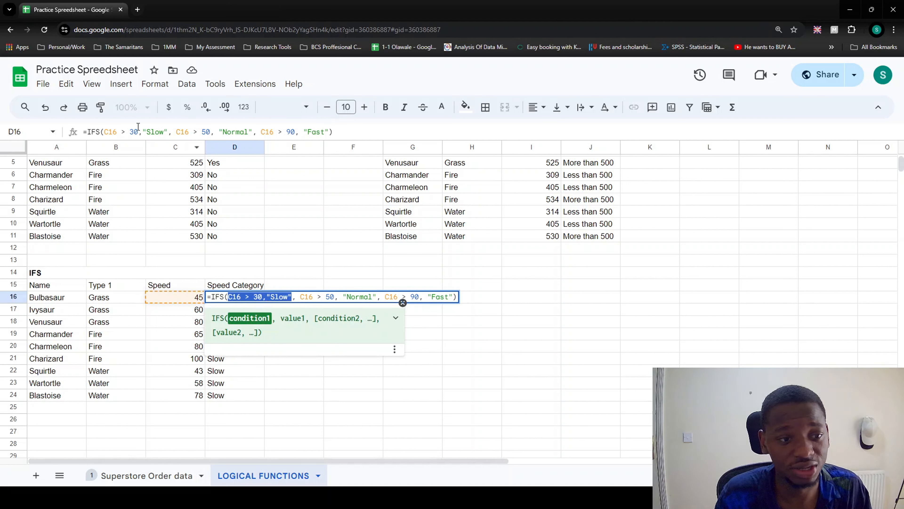
left_click(134, 132)
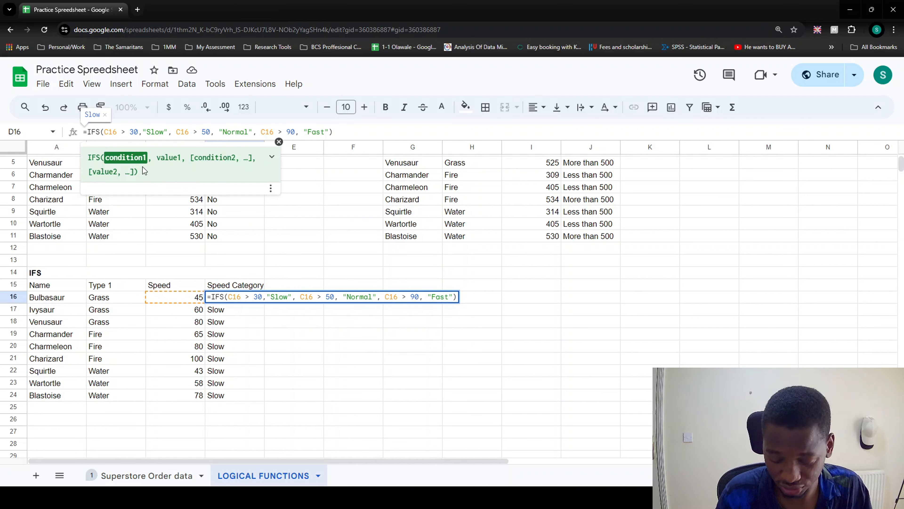
key("BackSpace")
type("9")
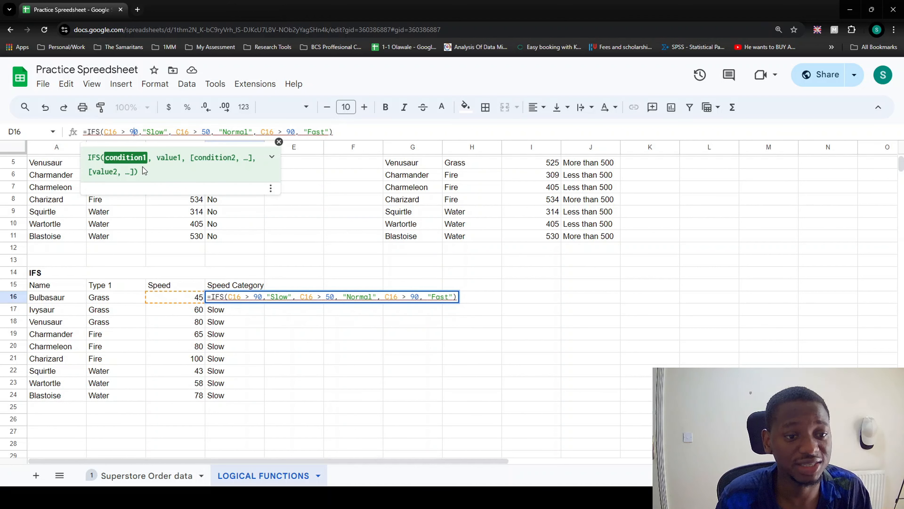
Replace the result of the first condition in the D16 IFS formula with "Fast"
key("Right")
key("Right")
key("Right")
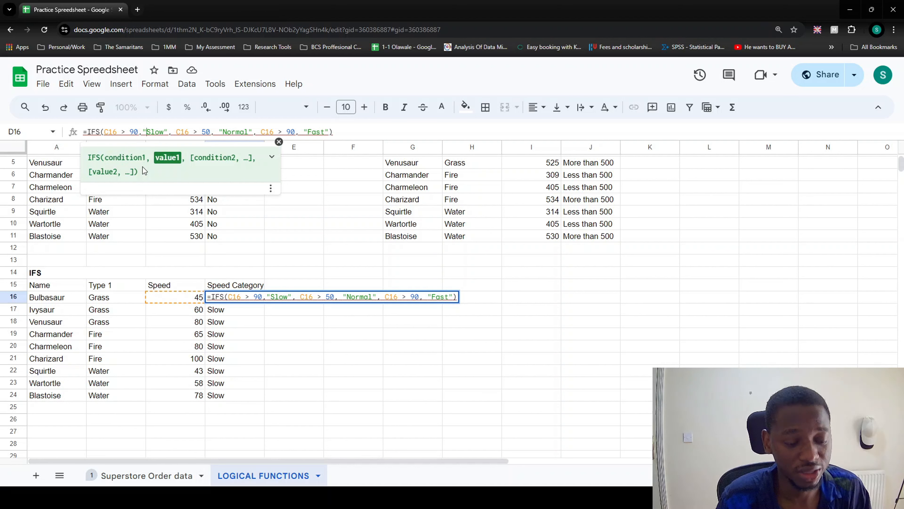
key("shift+Right")
key("shift+Right")
key("shift+Right")
key("shift+Right")
key("BackSpace")
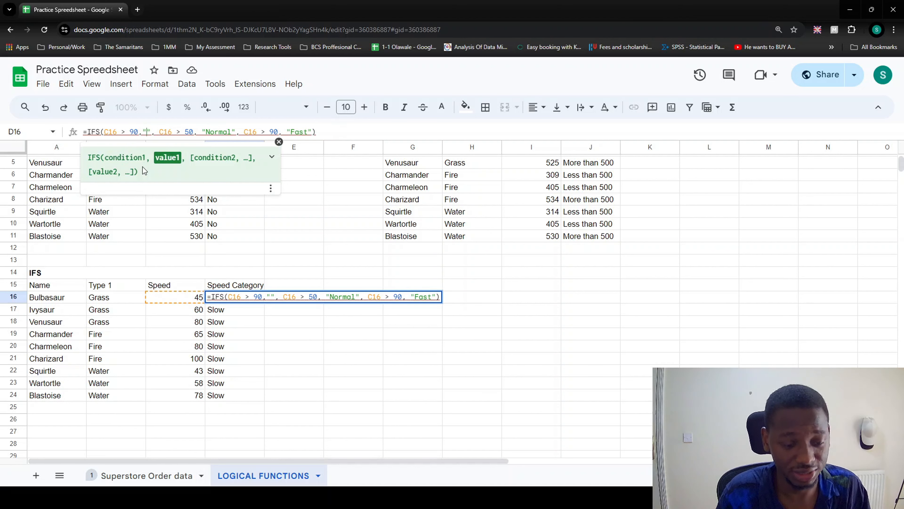
type("fAST")
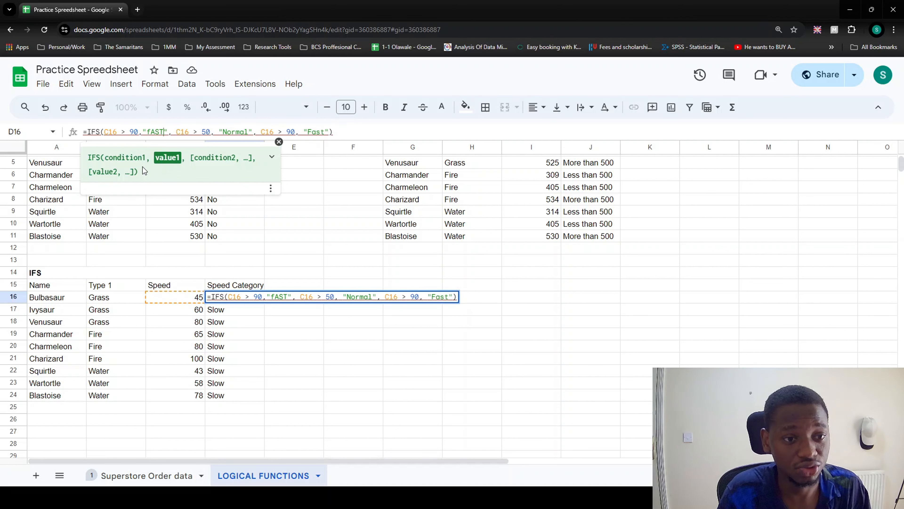
key("BackSpace")
key("BackSpace")
key("BackSpace")
key("BackSpace")
type("Fast")
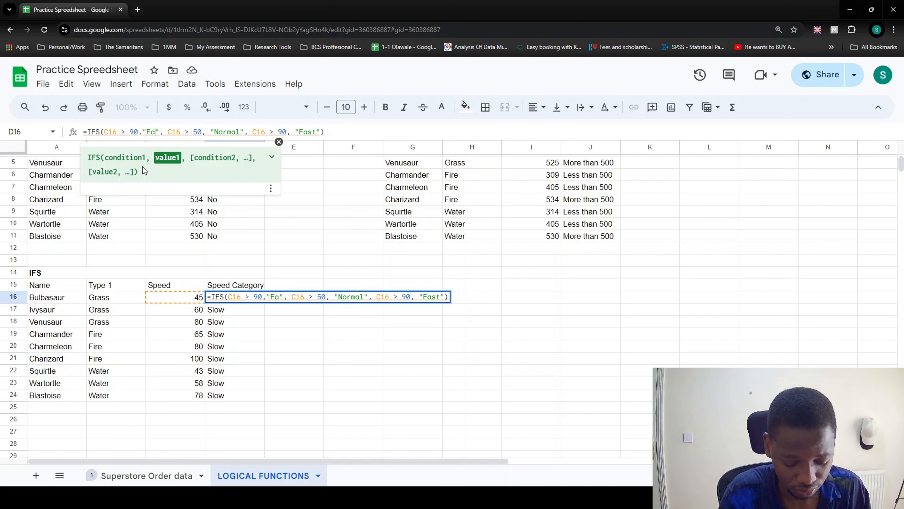
Set the threshold of the third condition in the D16 formula to 30
left_click(206, 131)
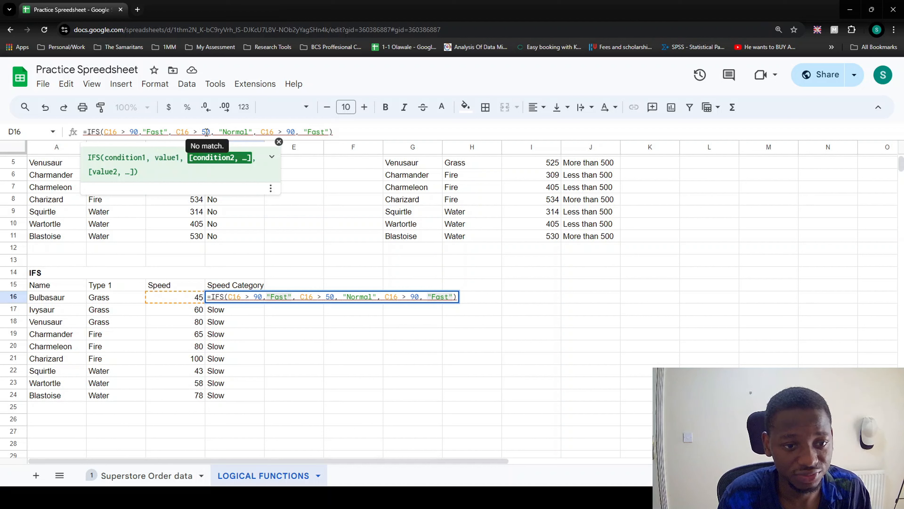
left_click(290, 132)
key("BackSpace")
type("3")
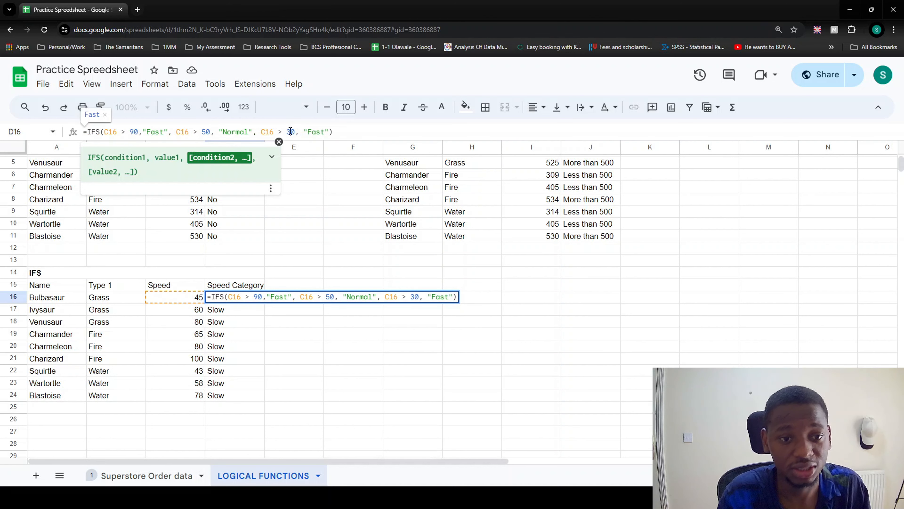
Replace the third condition's result in the D16 formula with "Slow", and fill the corrected formula down to D24
key("Right")
key("Right")
key("Right")
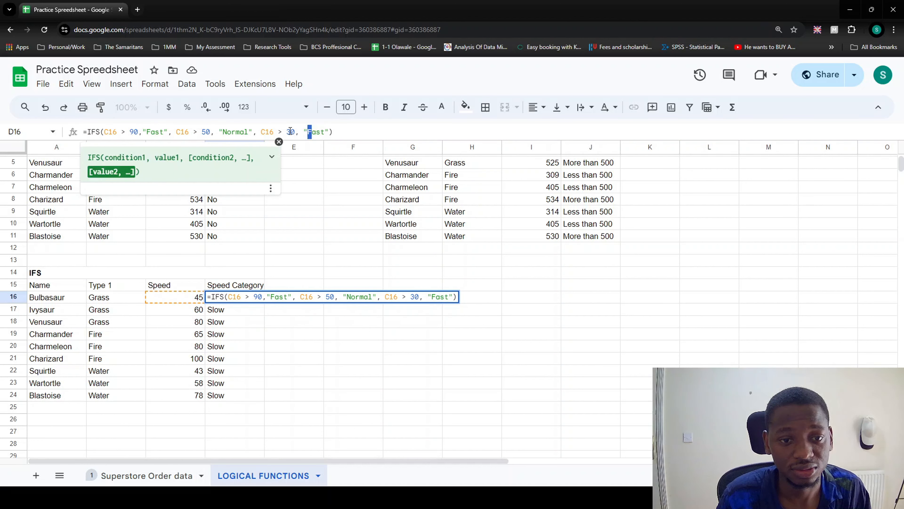
key("shift+Right")
key("shift+Right")
key("shift+Right")
key("shift+Right")
key("BackSpace")
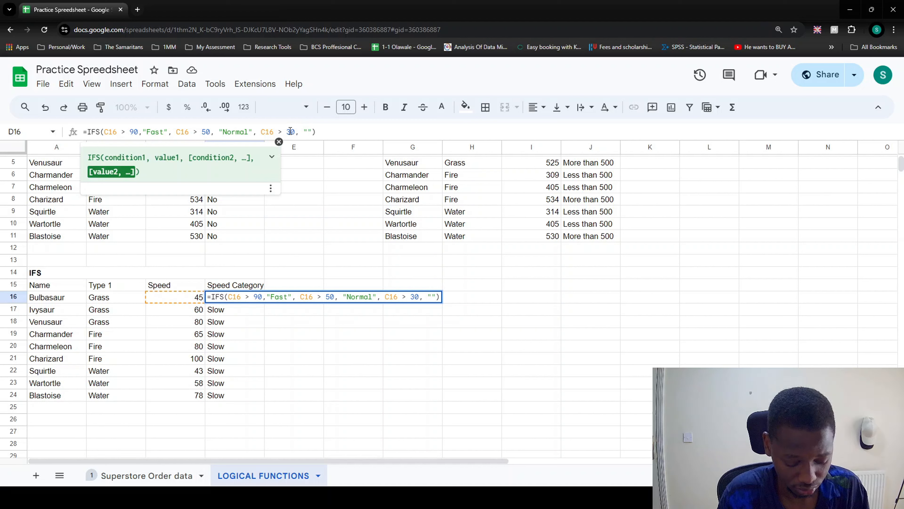
type("Slow")
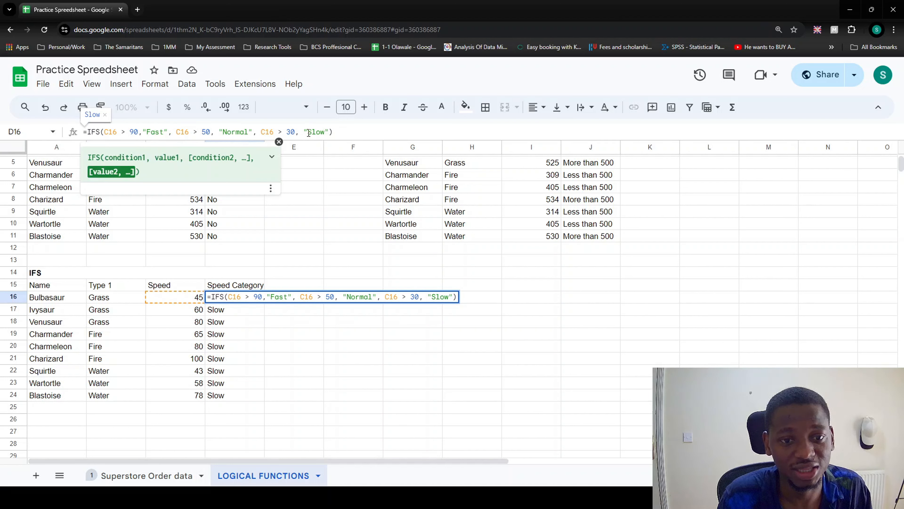
key("Return")
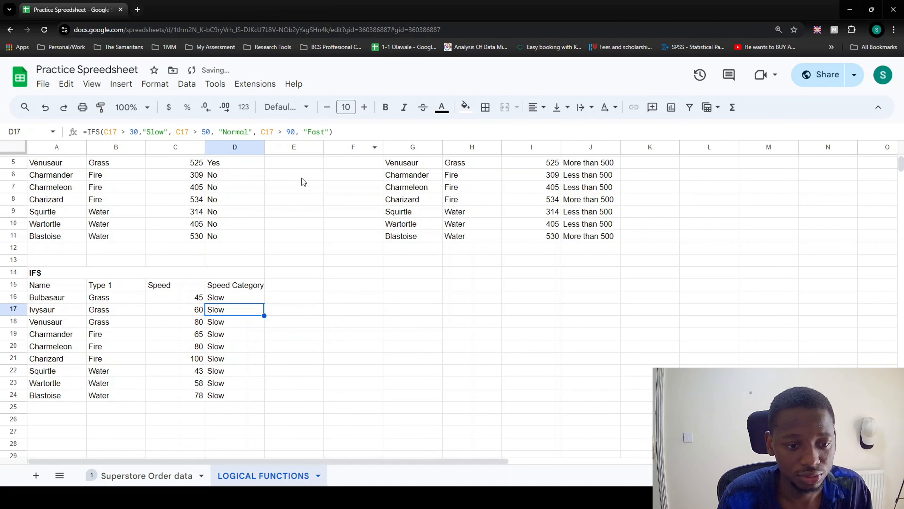
left_click(233, 298)
left_click_drag(265, 303, 246, 399)
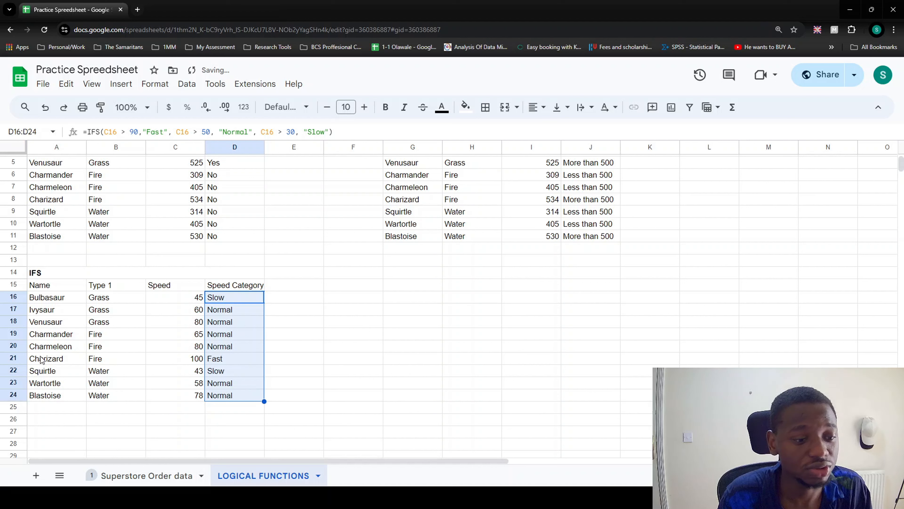
Compare the Speed values with their Speed Category results in rows 21 to 24
left_click(197, 361)
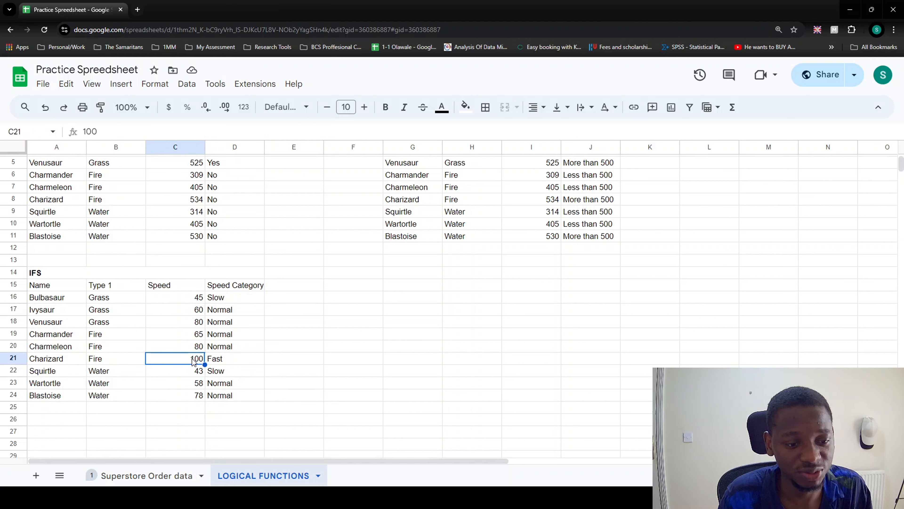
left_click(222, 361)
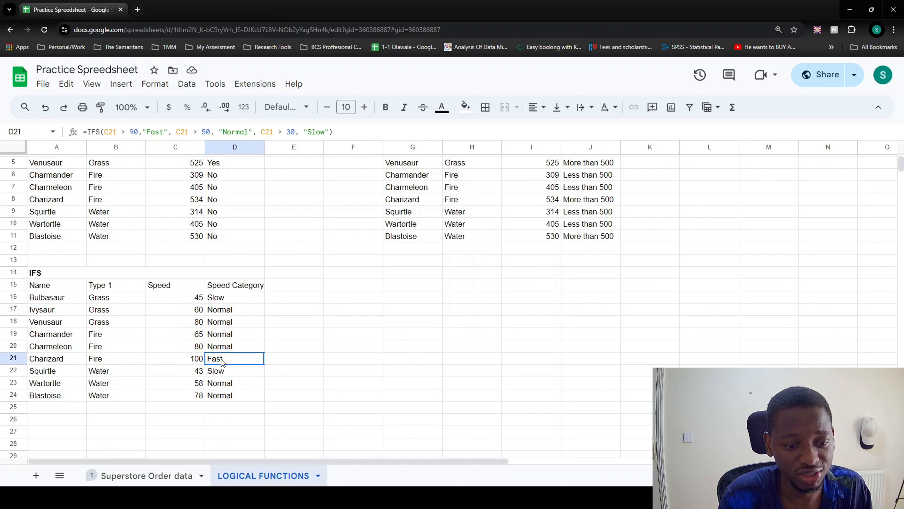
left_click(198, 377)
left_click(228, 376)
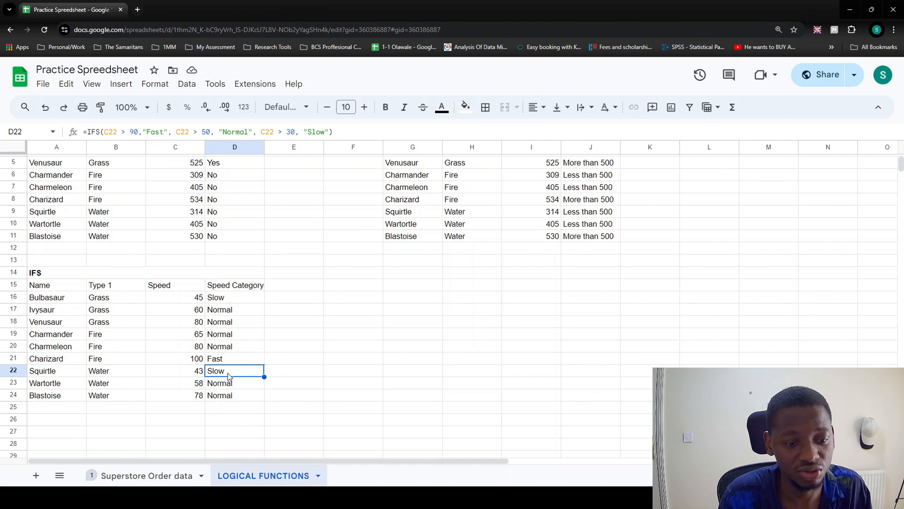
left_click(199, 387)
left_click(200, 395)
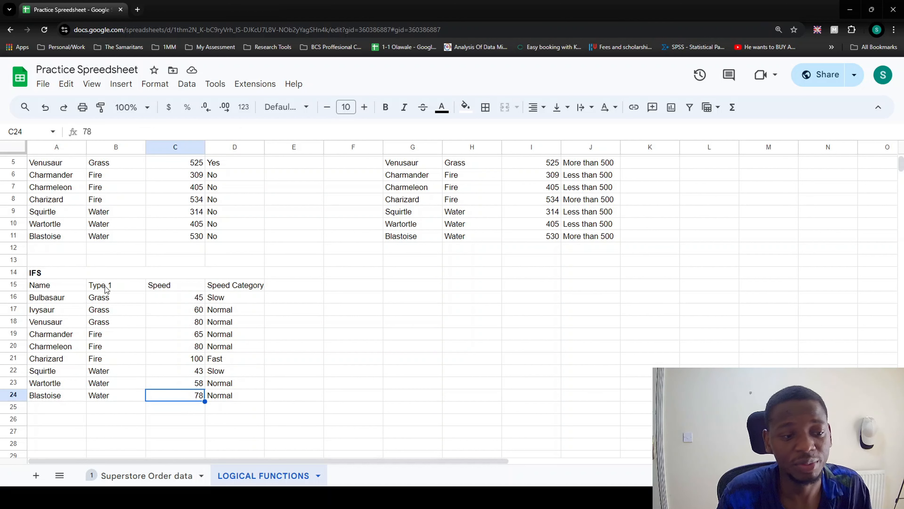
Review the order of conditions in the D16 IFS formula and compare its result with the speed in C16
left_click(228, 302)
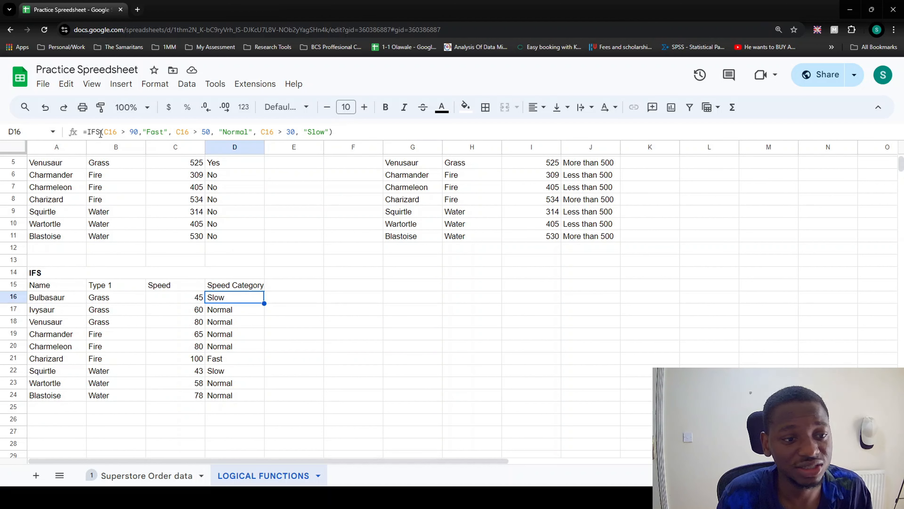
left_click_drag(103, 131, 331, 132)
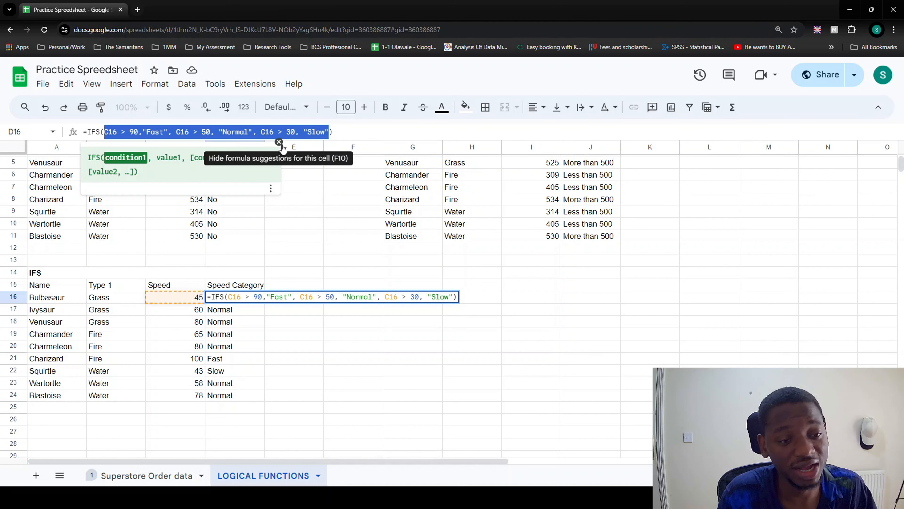
left_click(279, 141)
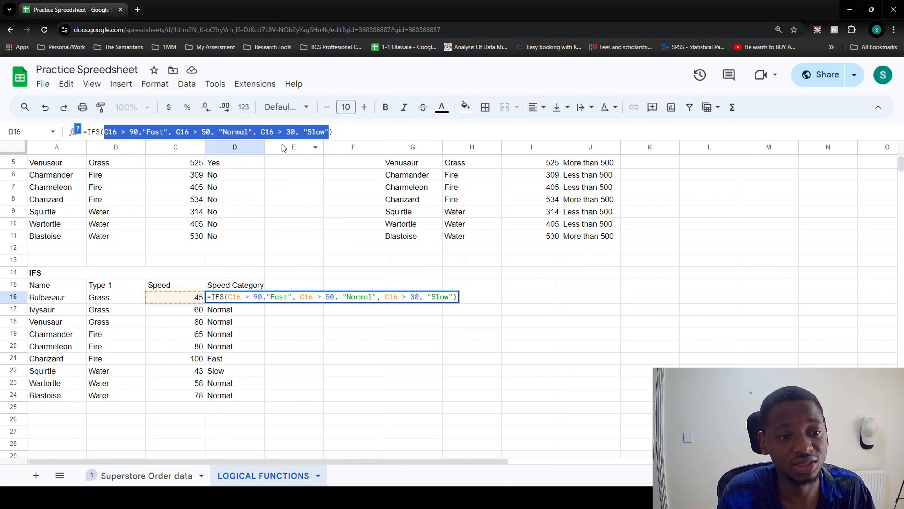
left_click(352, 132)
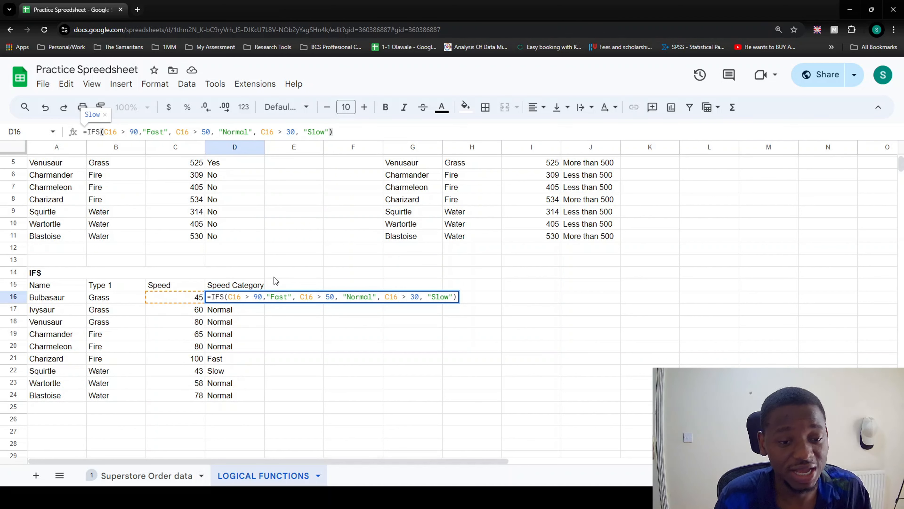
key("Return")
key("Up")
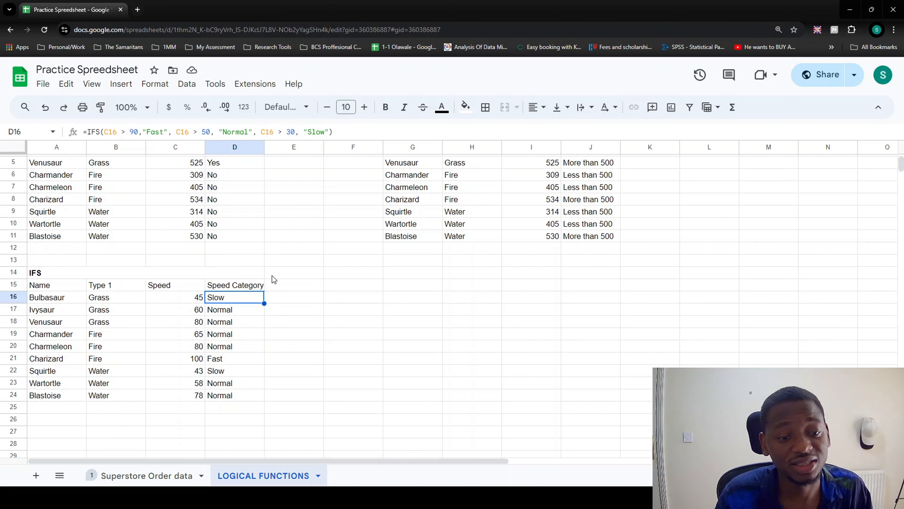
left_click_drag(189, 301, 234, 297)
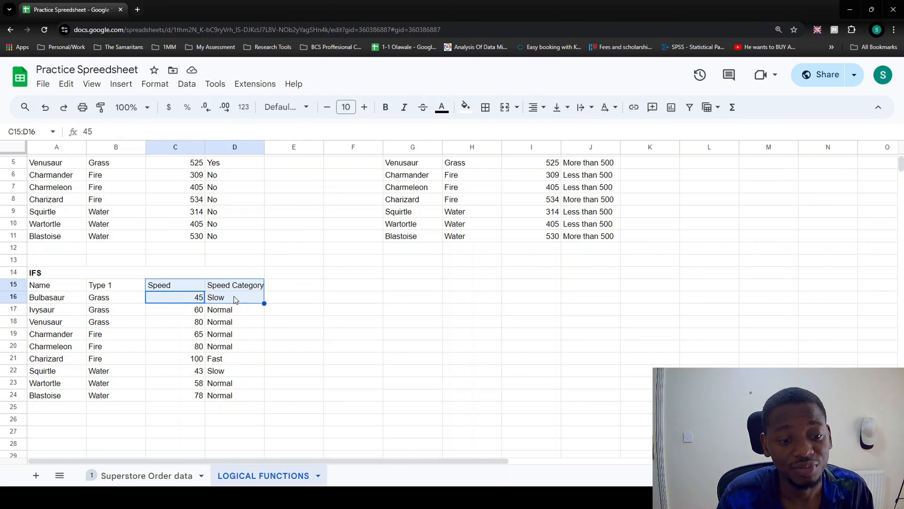
left_click(249, 301)
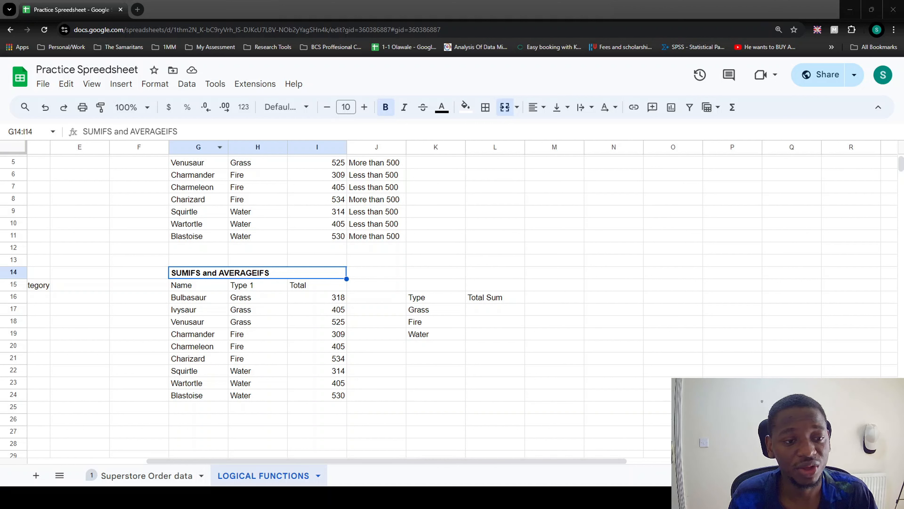
Rename the heading in G14 as "SUMIF and AVERAGEIF"
left_click(113, 132)
key("BackSpace")
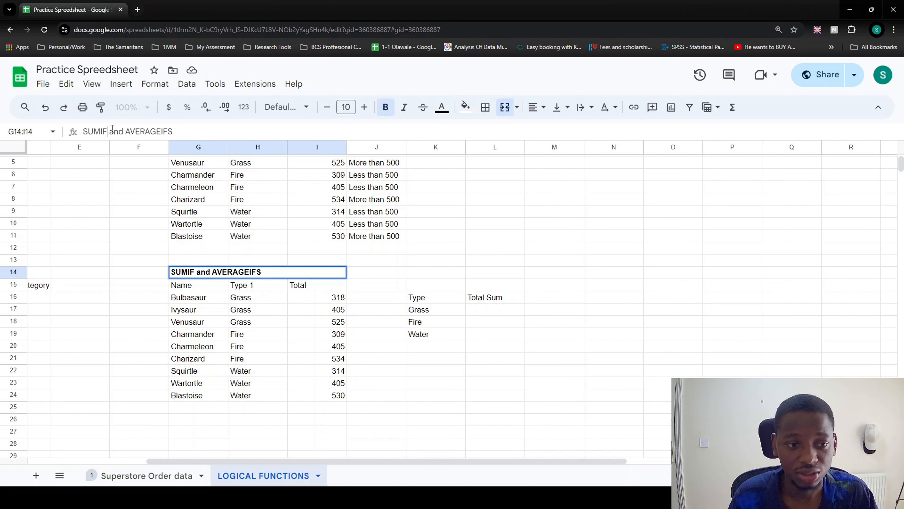
left_click(176, 134)
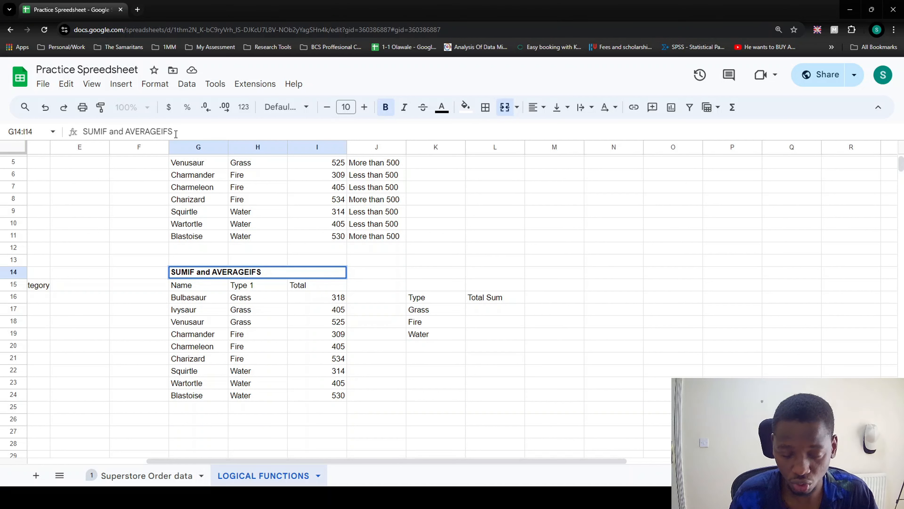
key("BackSpace")
key("Return")
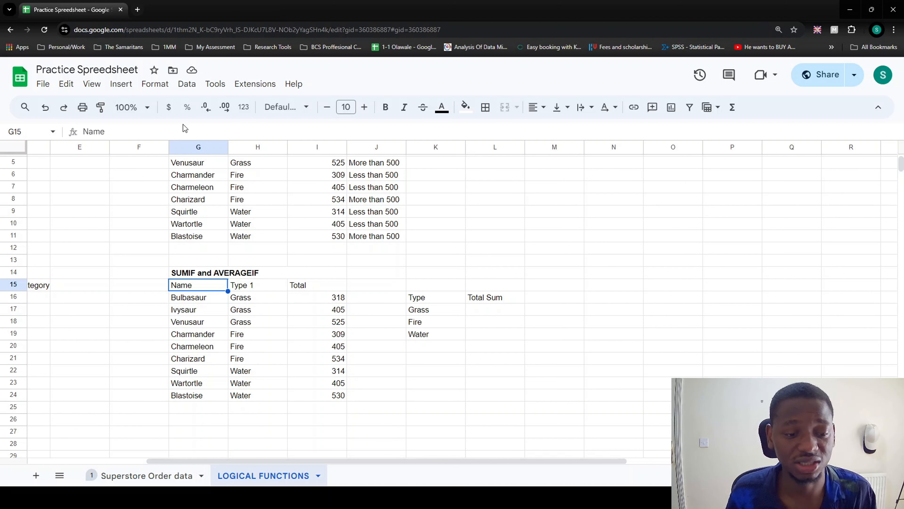
Examine the Type 1 groups and Total values in G15:I24 and the Type and Total Sum summary table in K16:L19
left_click(188, 274)
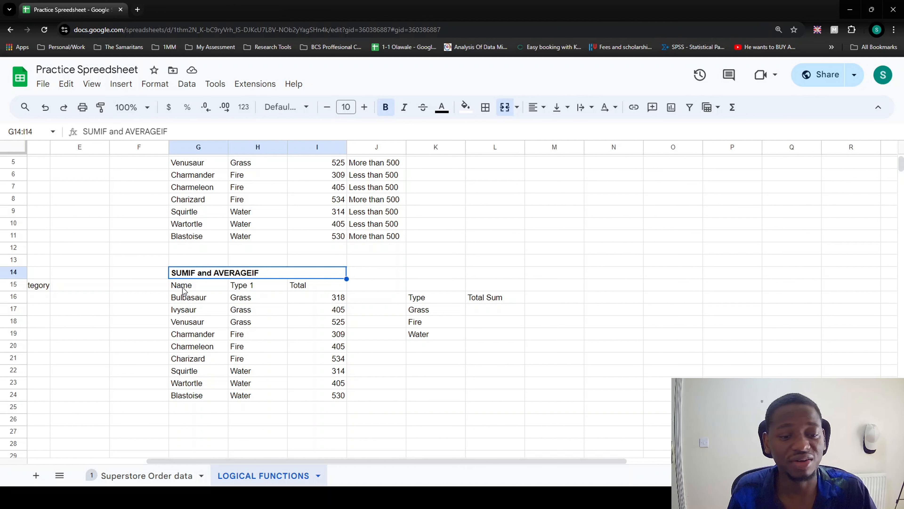
mouse_move(179, 289)
left_mouse_down()
mouse_move(312, 371)
mouse_move(314, 400)
left_mouse_up()
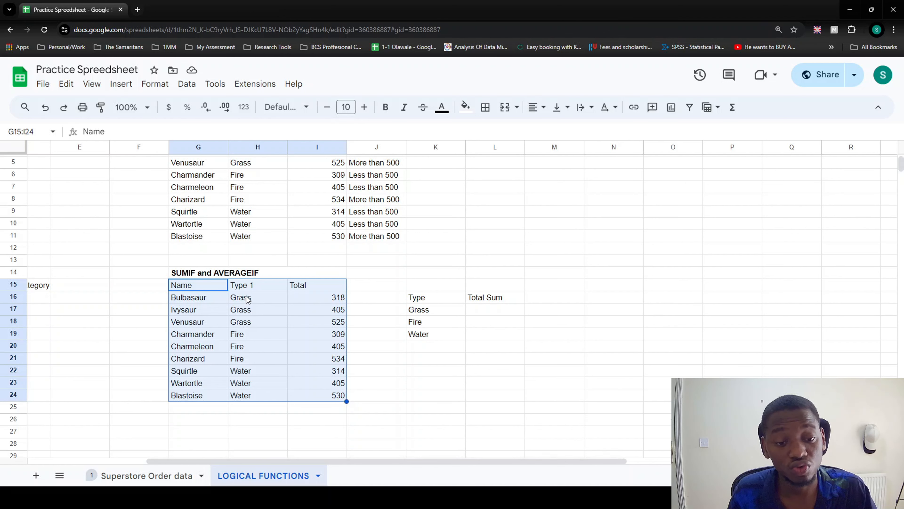
left_click_drag(248, 299, 246, 322)
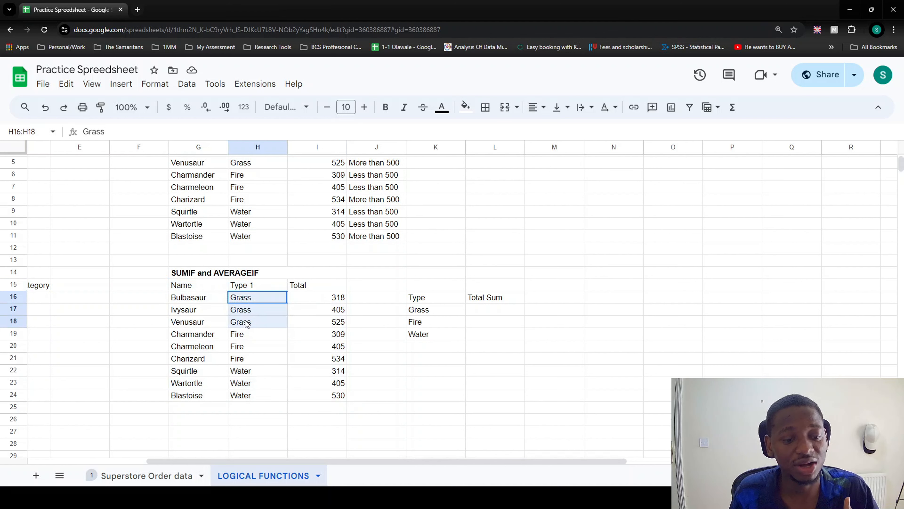
left_click_drag(238, 335, 249, 397)
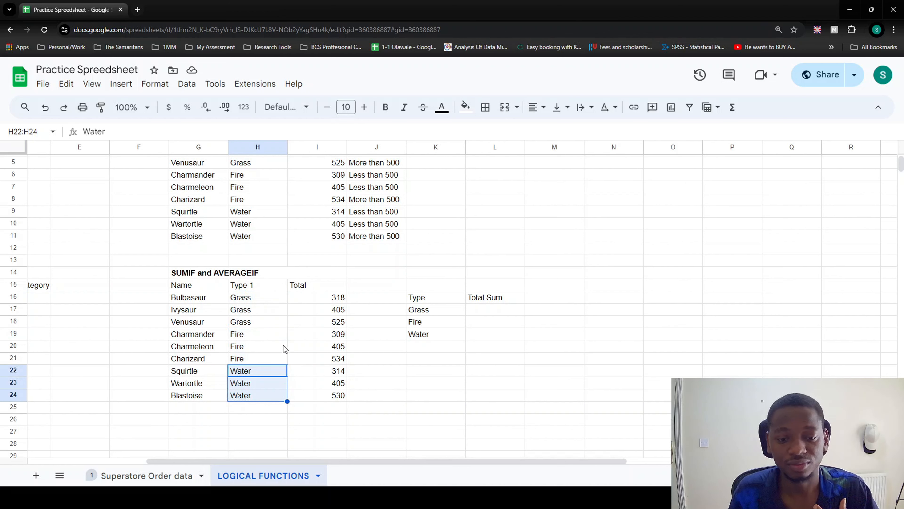
left_click(338, 301)
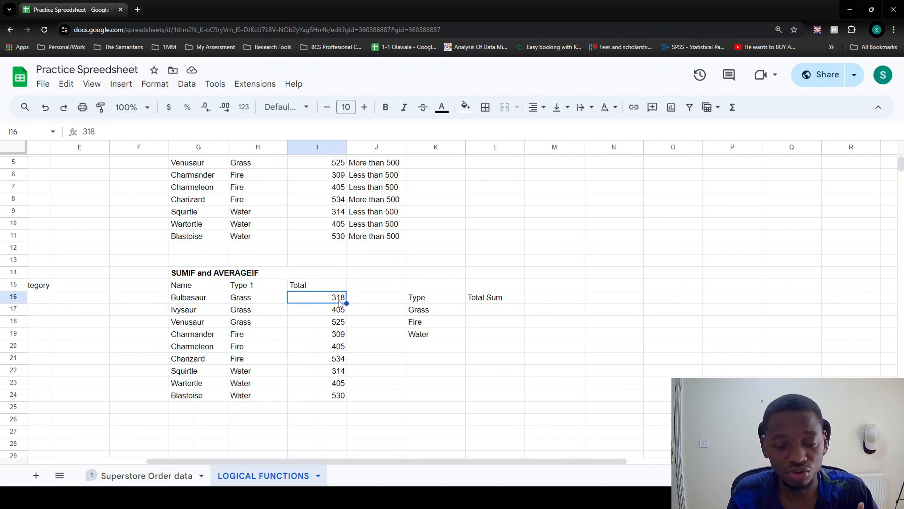
left_click(336, 310)
left_click(325, 324)
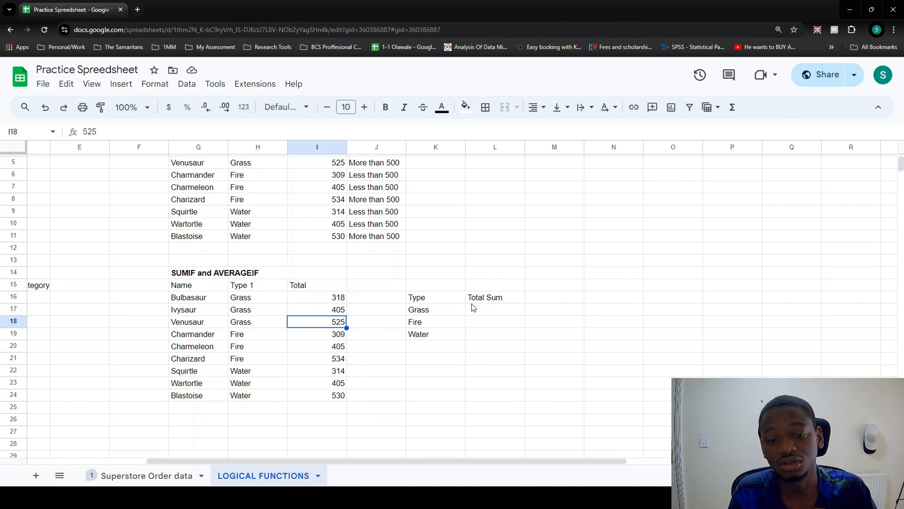
left_click_drag(246, 300, 247, 324)
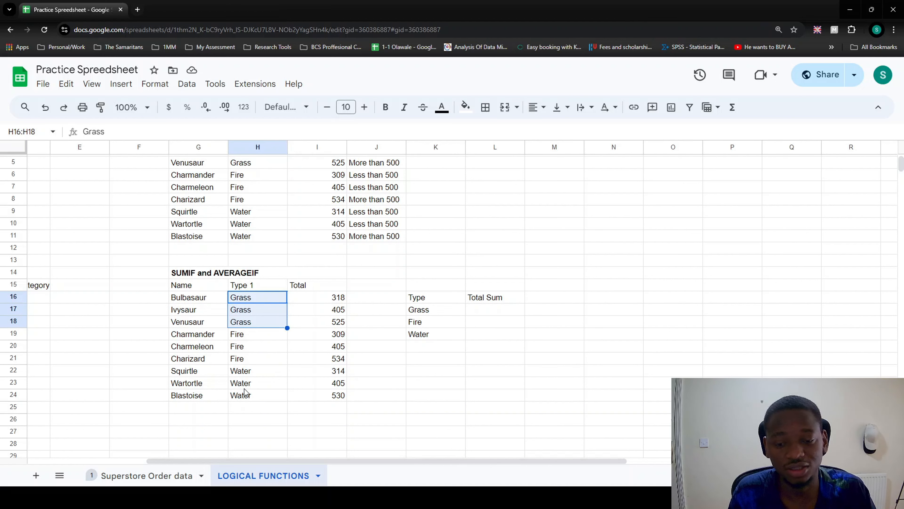
left_click_drag(433, 300, 494, 336)
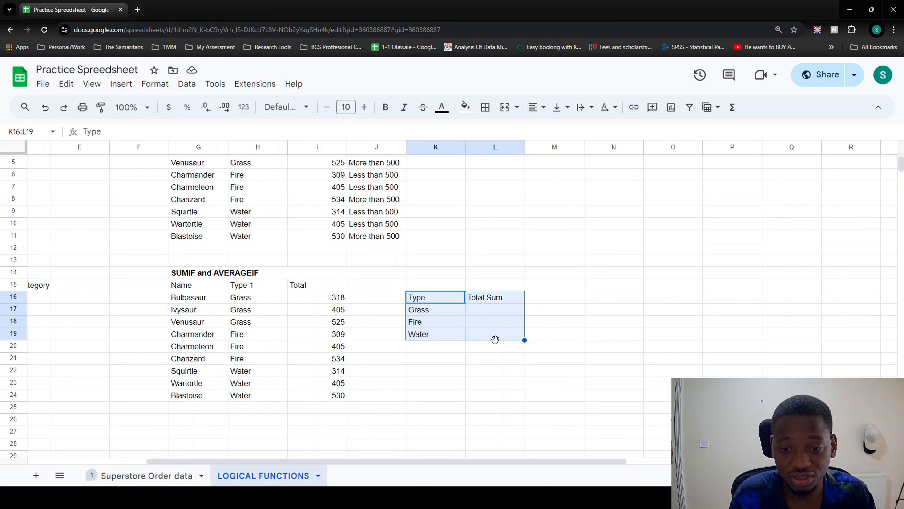
key("Right")
key("Right")
key("Up")
key("Up")
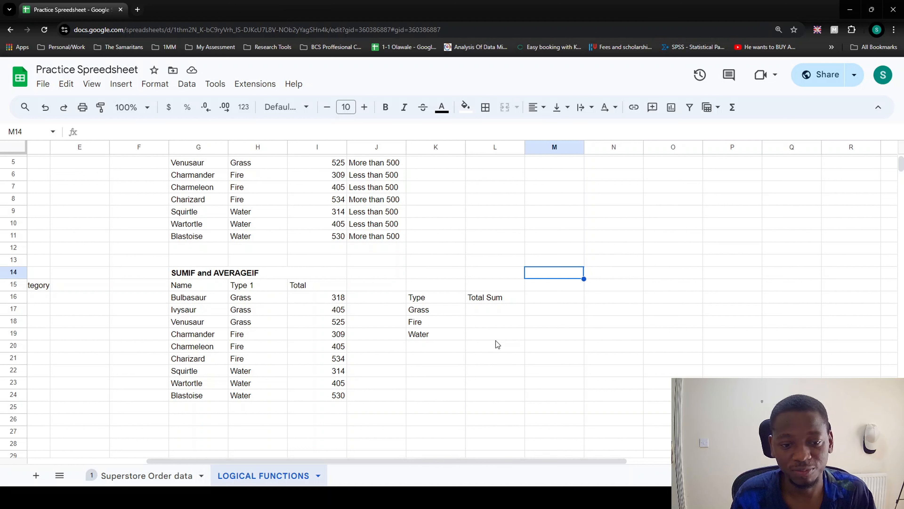
key("Down")
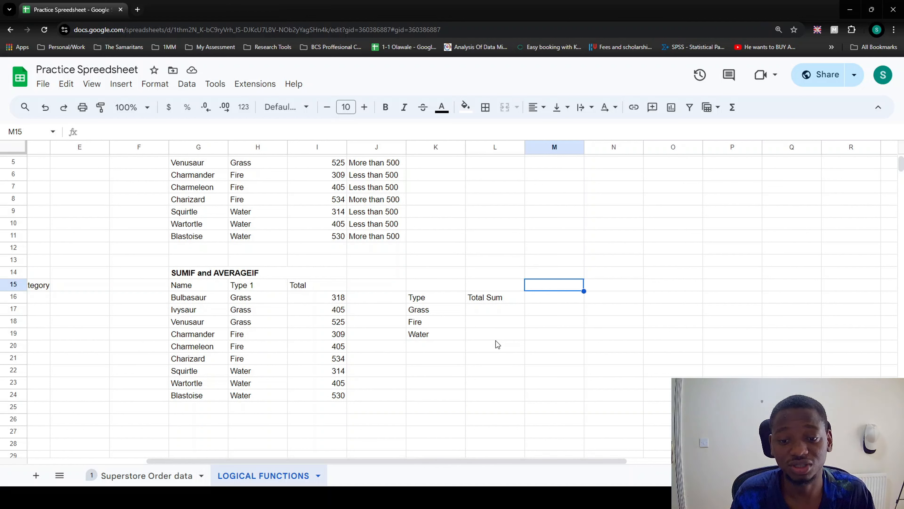
Look up the description and arguments of SUMIF in the function help, using cell M14 for a trial formula
key("Up")
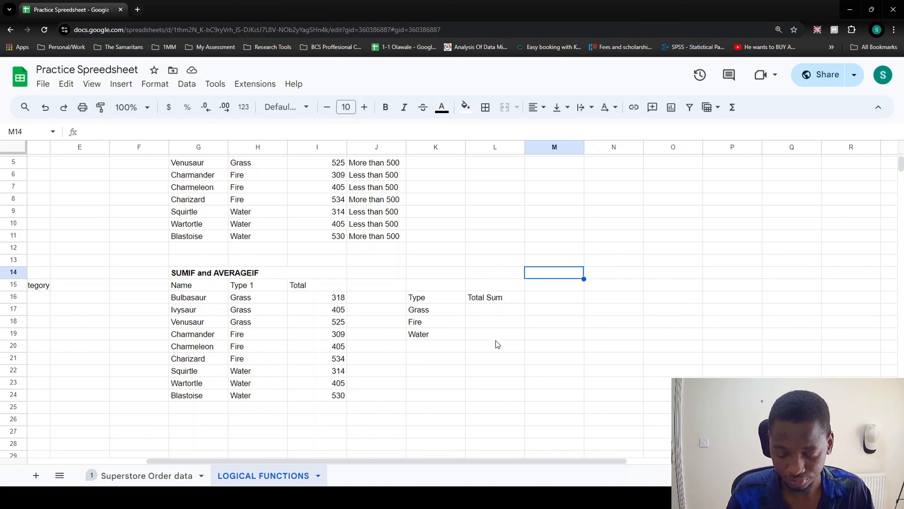
type("=SU")
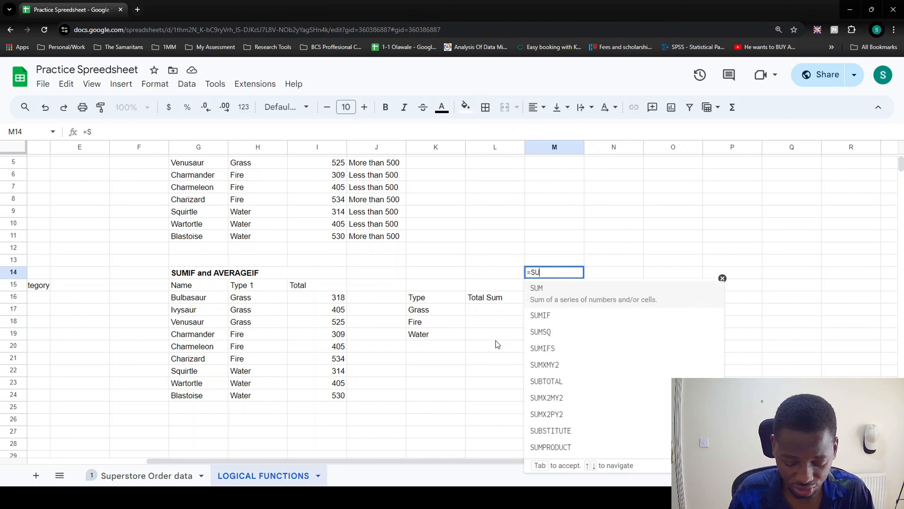
type("MIF")
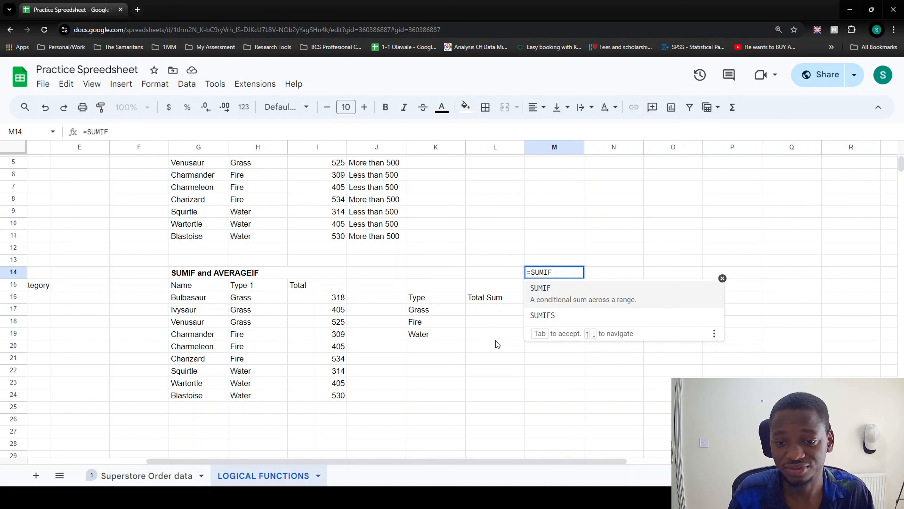
type("(")
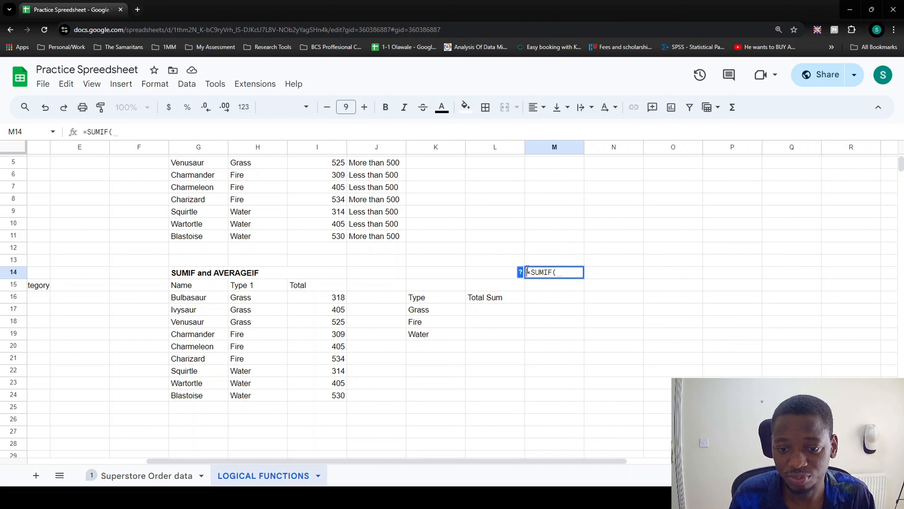
left_click(520, 274)
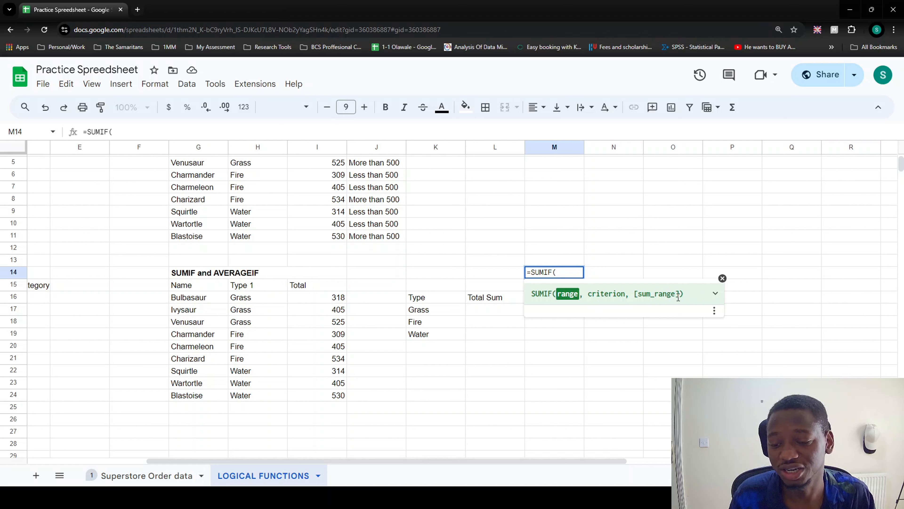
left_click(717, 294)
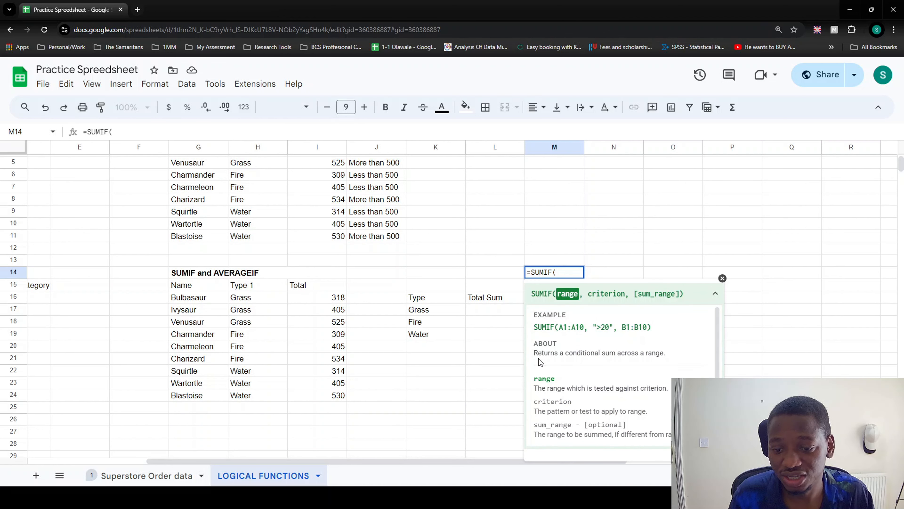
left_click_drag(535, 355, 678, 360)
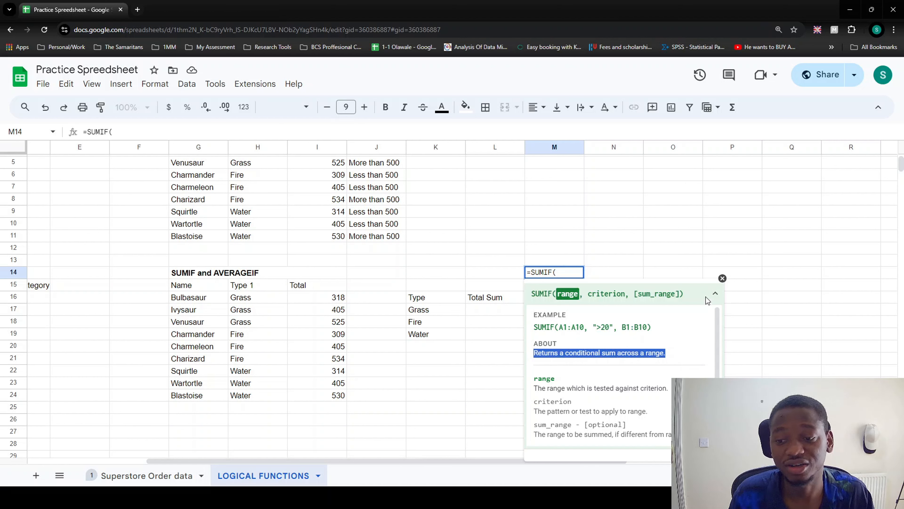
left_click(722, 280)
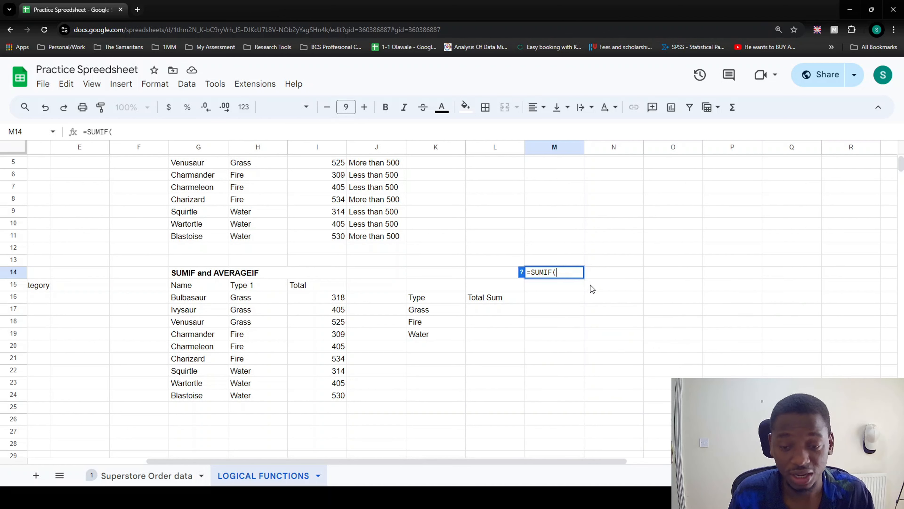
key("Escape")
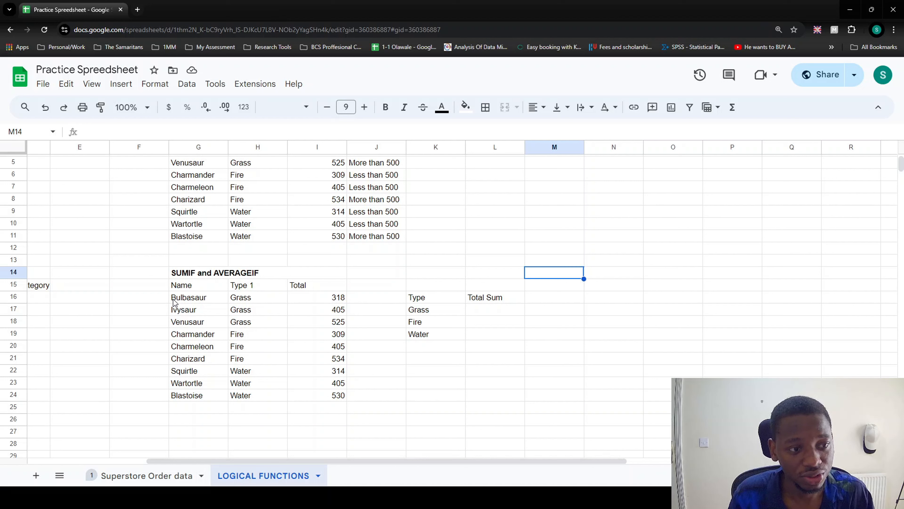
Copy the range reference G16:H24 of the Name and Type 1 entries into N10 as text
left_click_drag(180, 299, 265, 402)
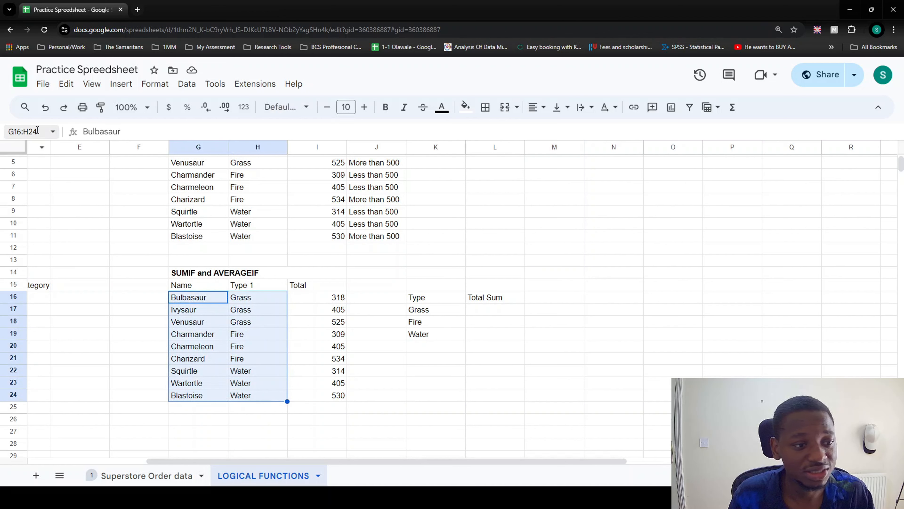
left_click(53, 133)
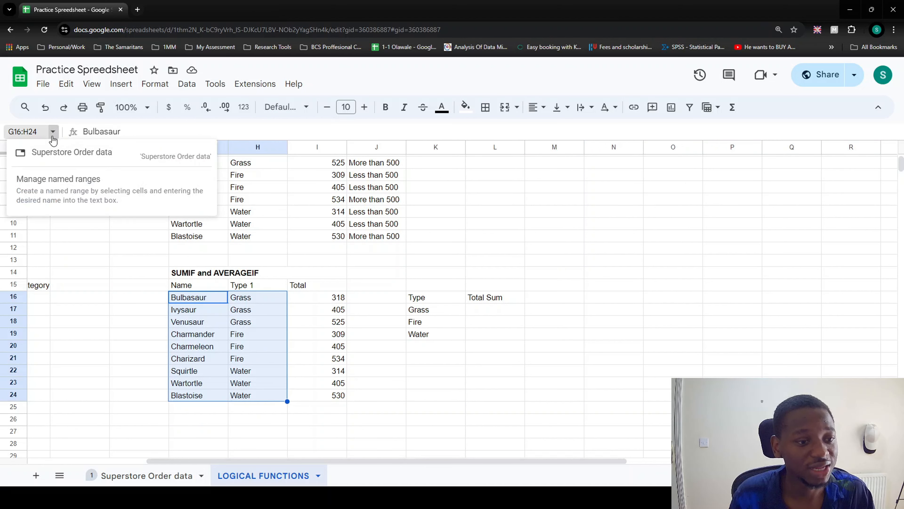
left_click(37, 132)
key("ctrl+c")
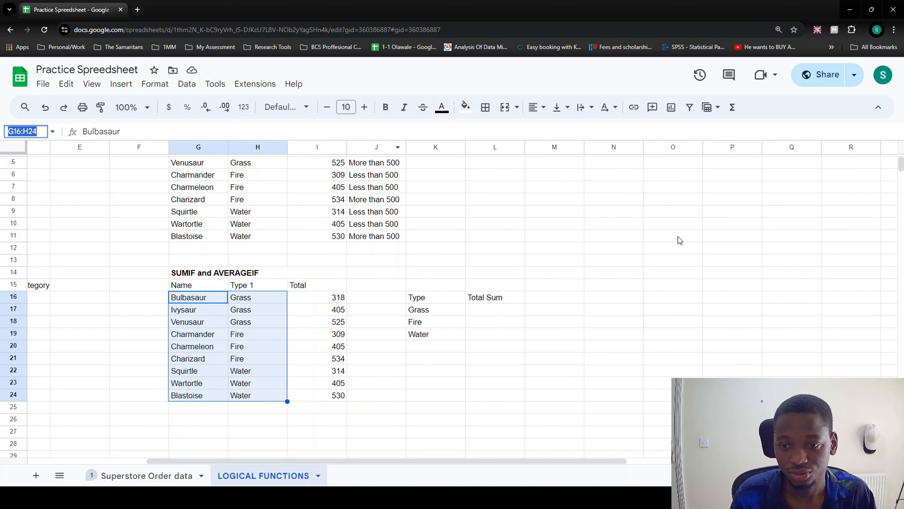
left_click(633, 228)
key("ctrl+v")
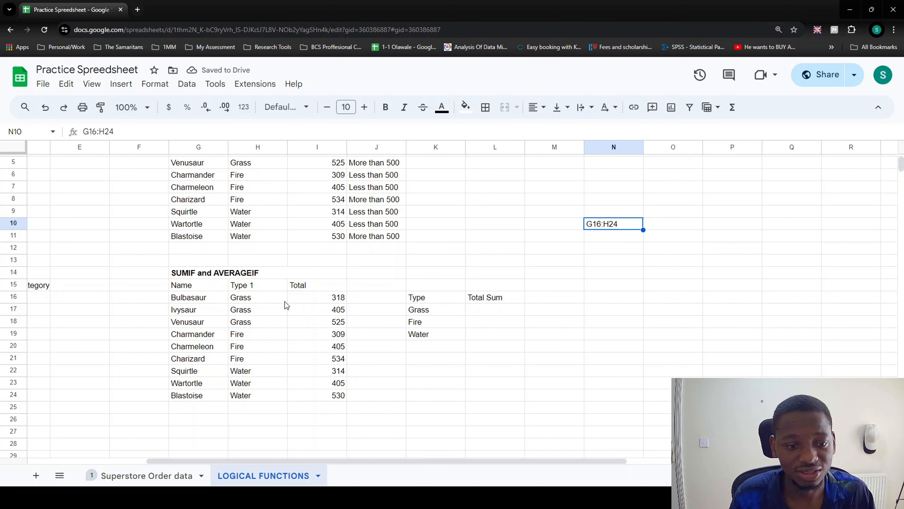
Copy the cell reference H16 of the first Type 1 entry into N12 as text
left_click(270, 296)
left_click(26, 131)
key("ctrl+c")
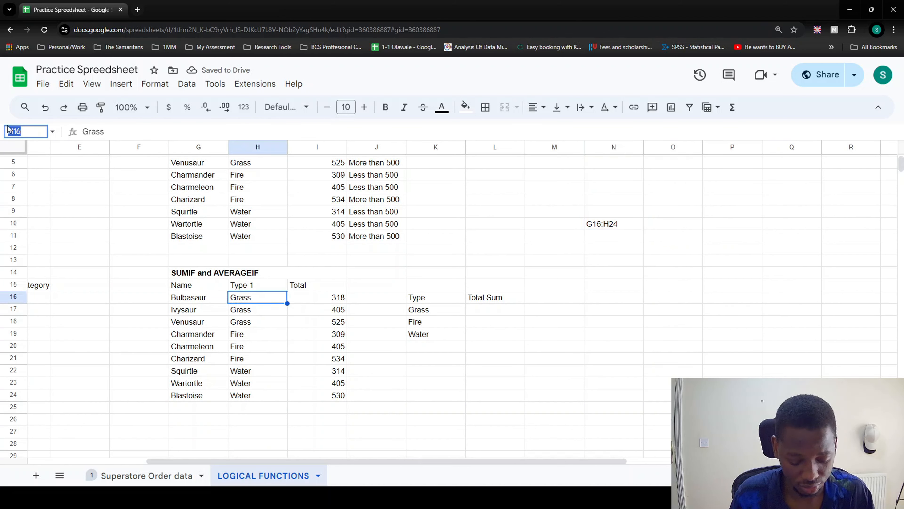
left_click(599, 248)
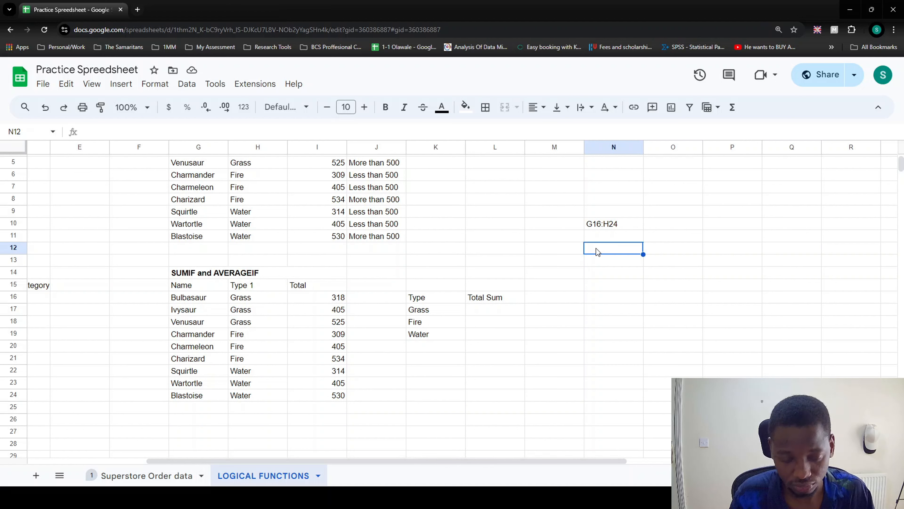
key("ctrl+v")
Go over the Name and Type 1 columns in G15:H24 and clear the pasted references from N10:N13
left_click(203, 299)
left_click(200, 310)
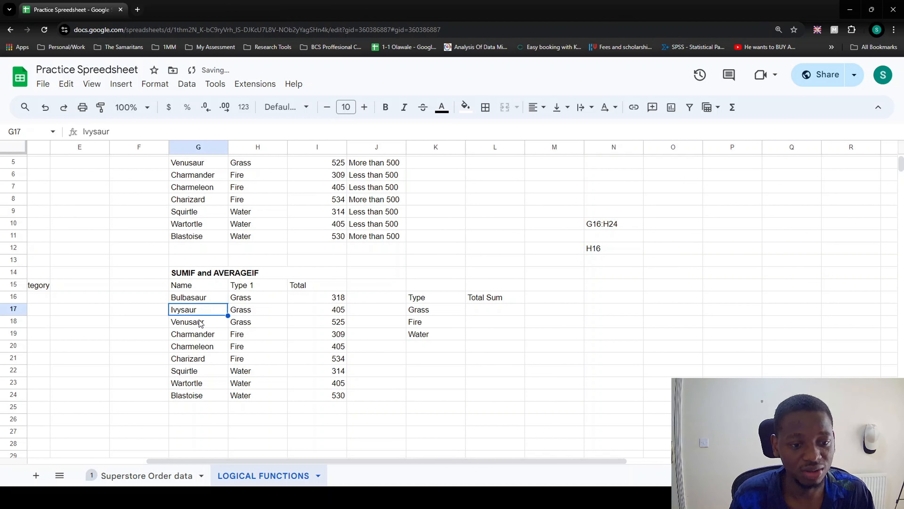
left_click(196, 326)
left_click(207, 345)
left_click_drag(184, 289, 255, 396)
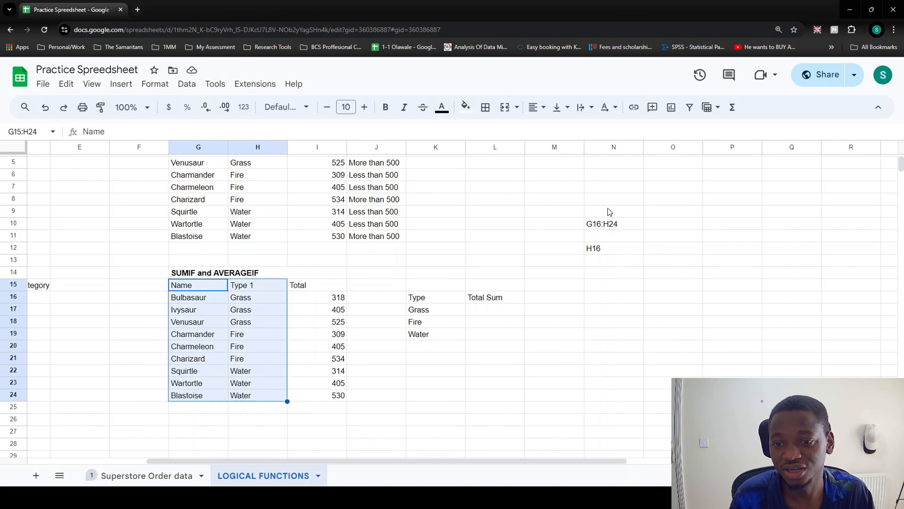
left_click_drag(598, 224, 607, 255)
key("Delete")
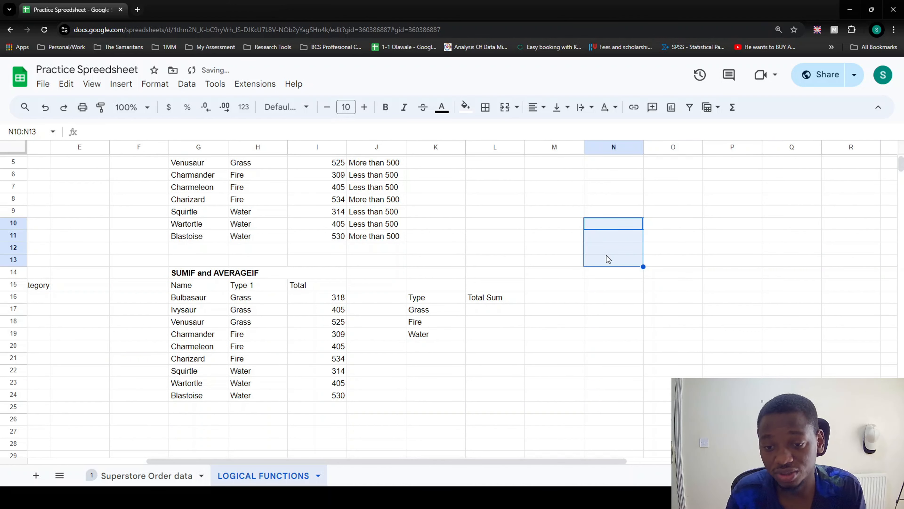
left_click(543, 295)
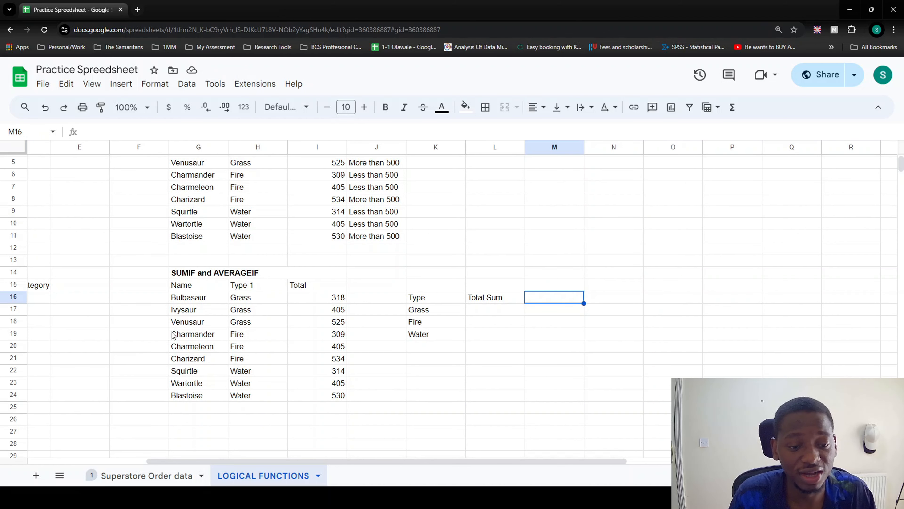
left_click_drag(178, 287, 254, 394)
Start a SUMIF formula in M14 with the Type 1 entries H16:H24 as the range to test
left_click(564, 275)
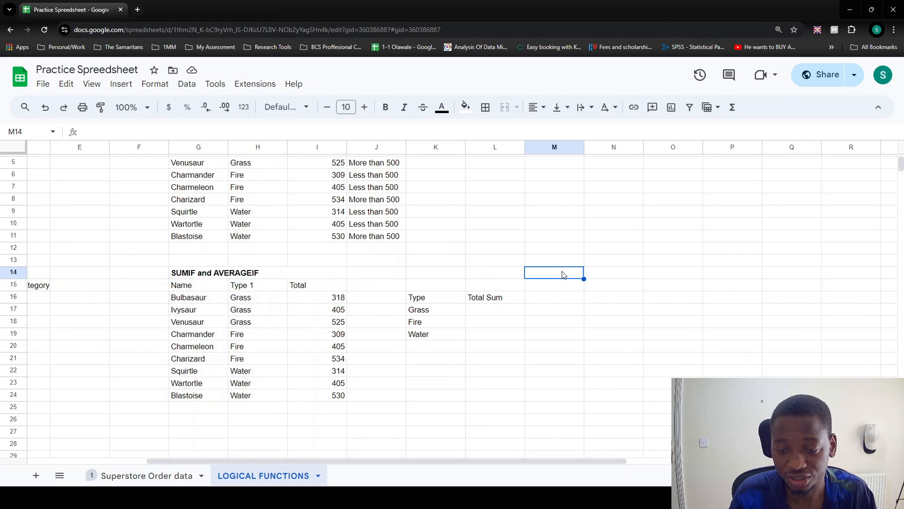
type("=")
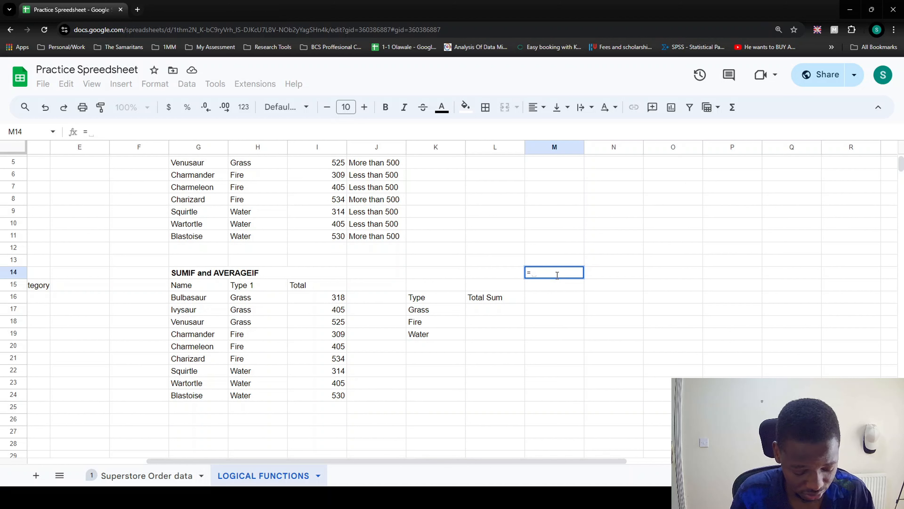
type("SUMIF(")
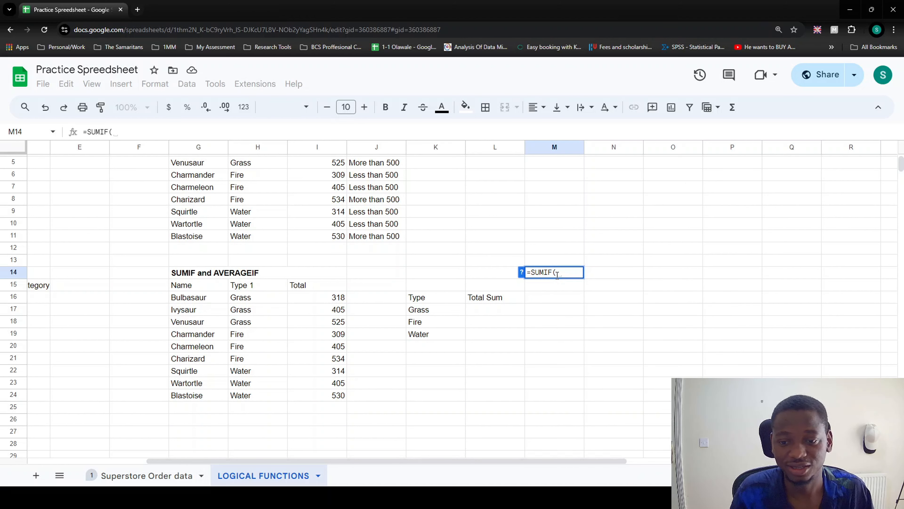
left_click(522, 273)
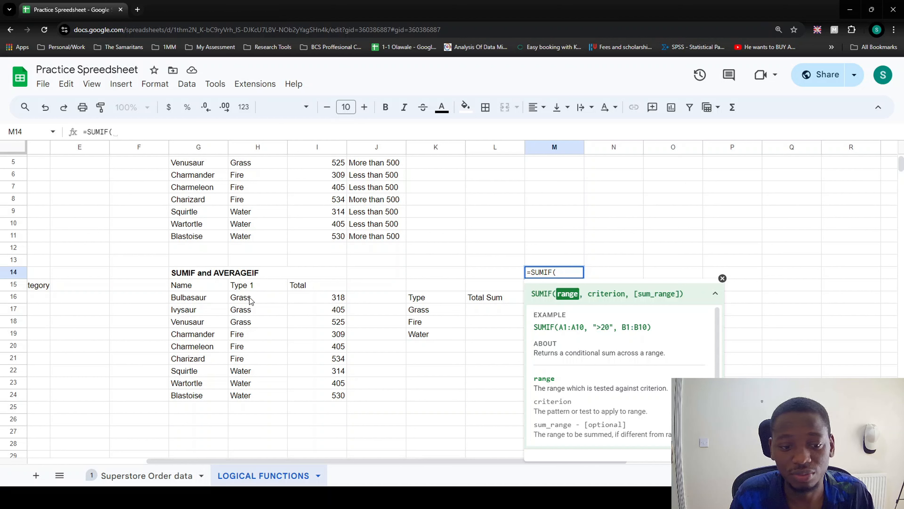
left_click_drag(249, 296, 257, 401)
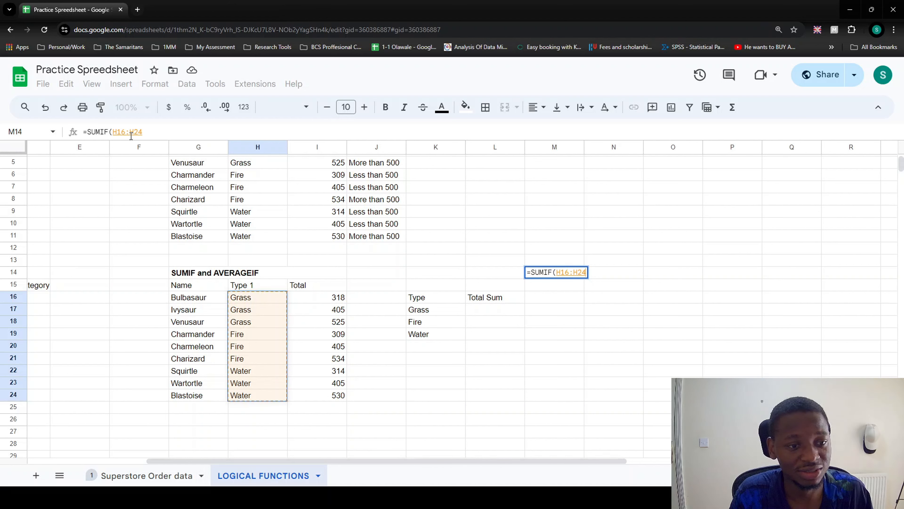
left_click(152, 131)
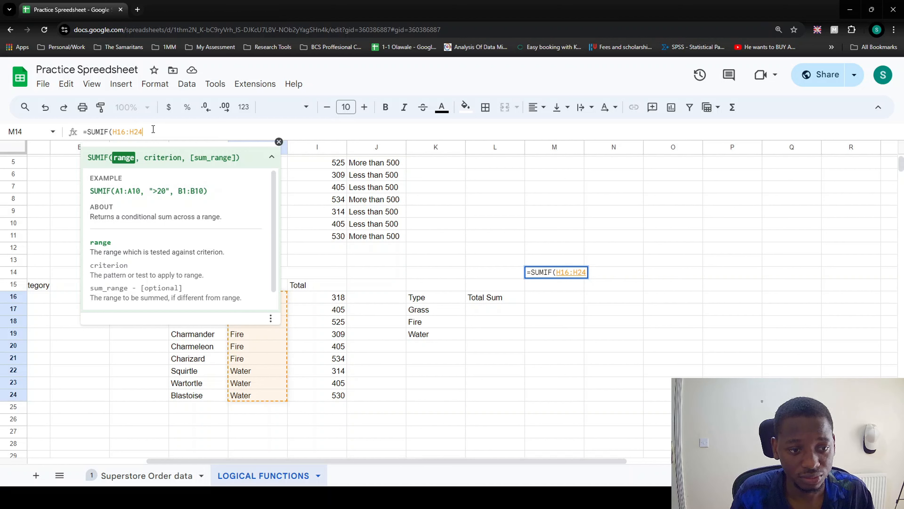
type(",")
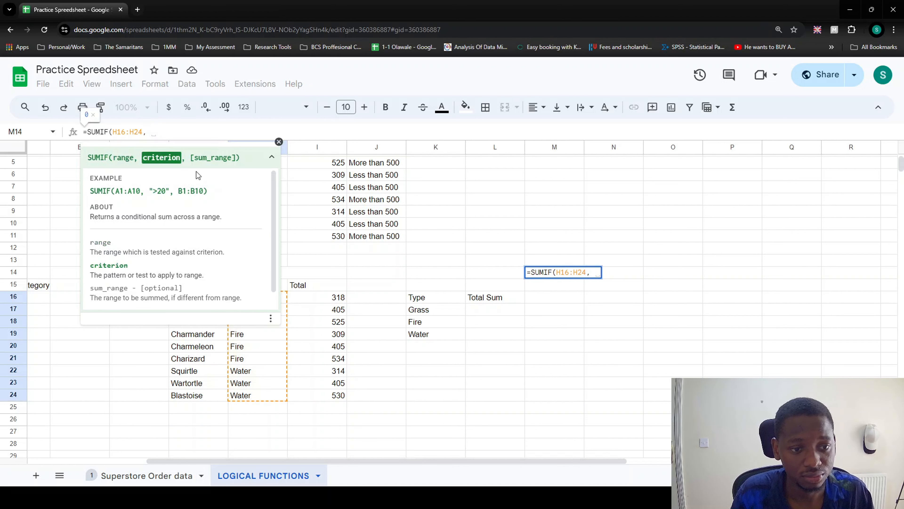
Add "=Grass" as the criterion of the SUMIF formula in M14
left_click(153, 132)
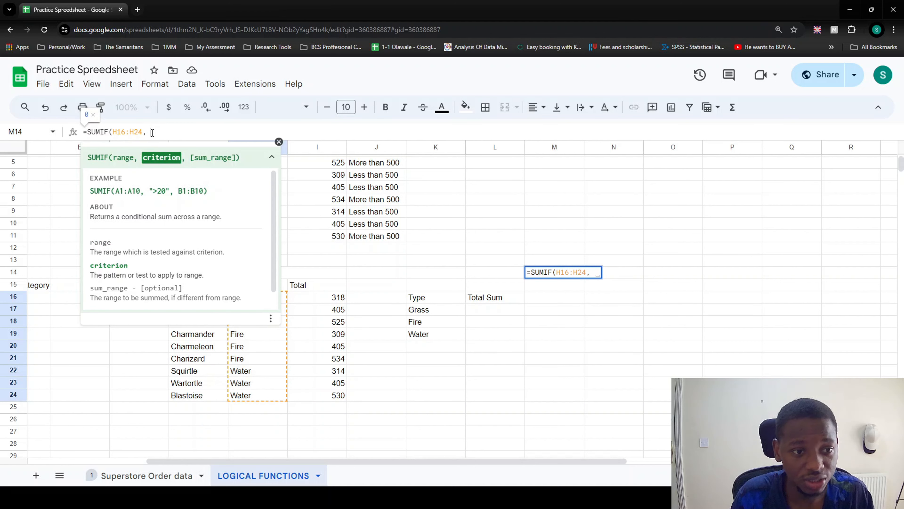
type("\"=")
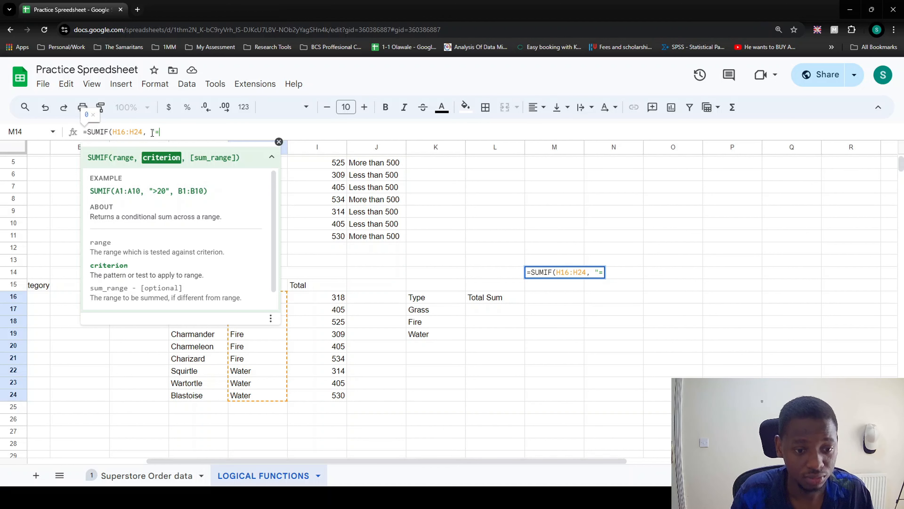
type("Grass")
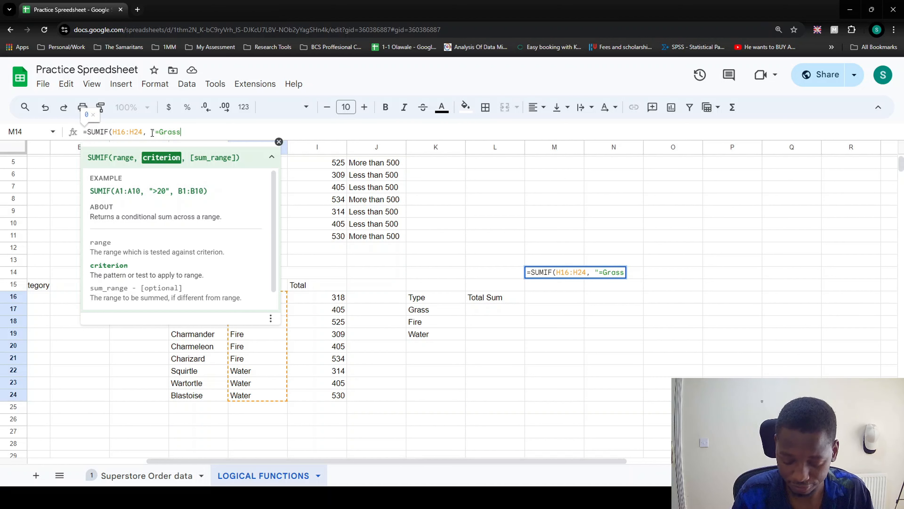
type("\",")
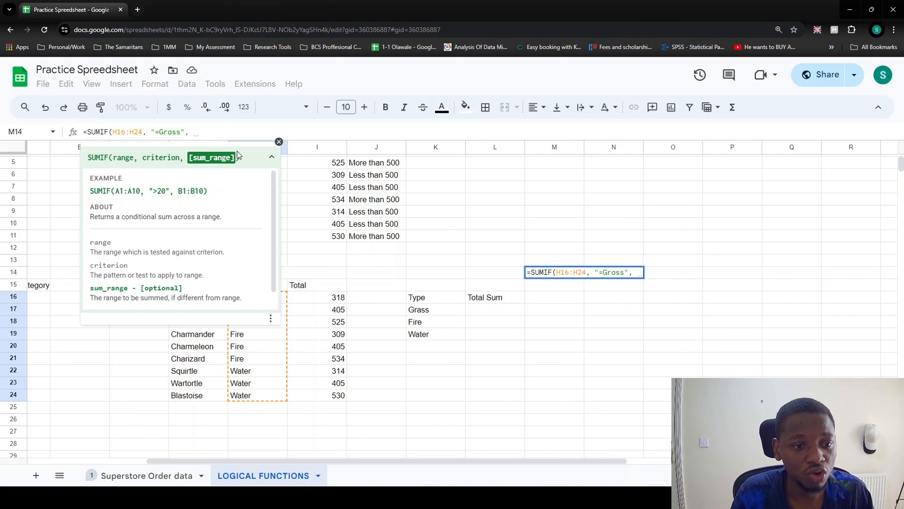
Complete the SUMIF formula in M14 with the Total values I16:I24 as the sum range, review its arguments and enter it
left_click(341, 297)
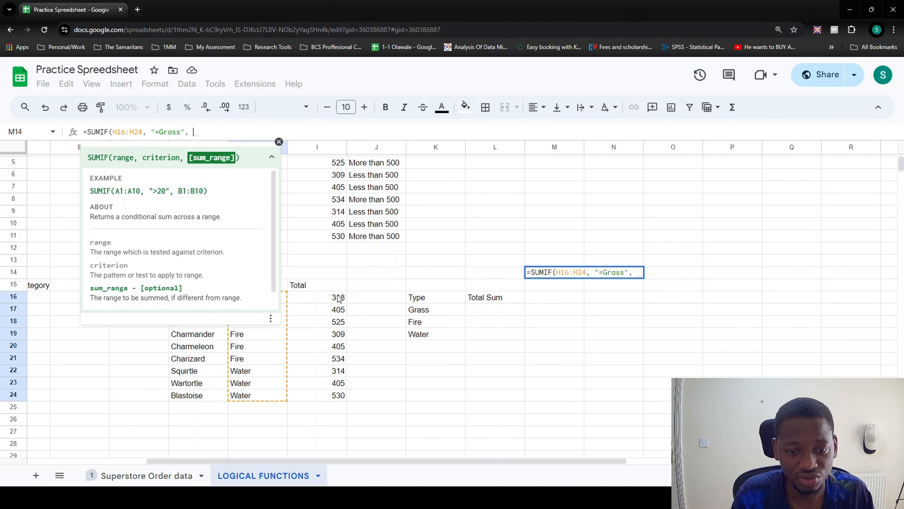
left_click_drag(338, 311, 339, 398)
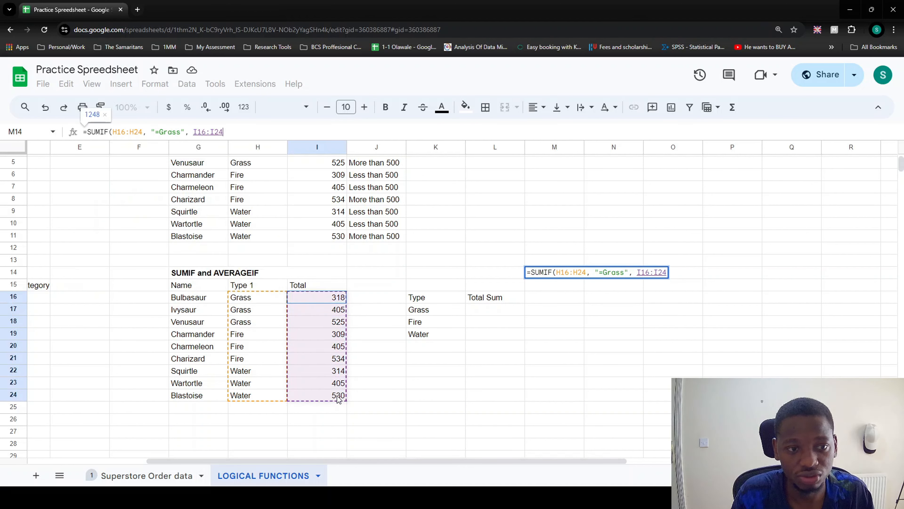
type(")")
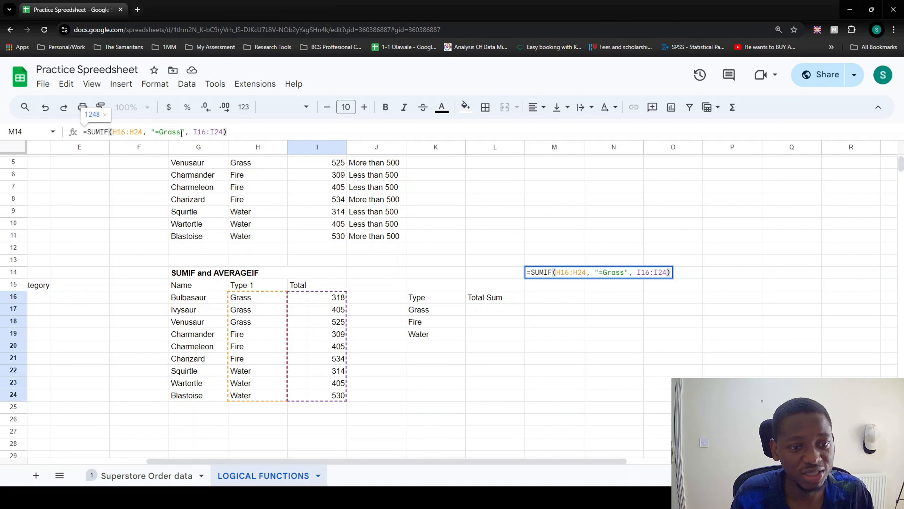
left_click_drag(182, 133, 150, 132)
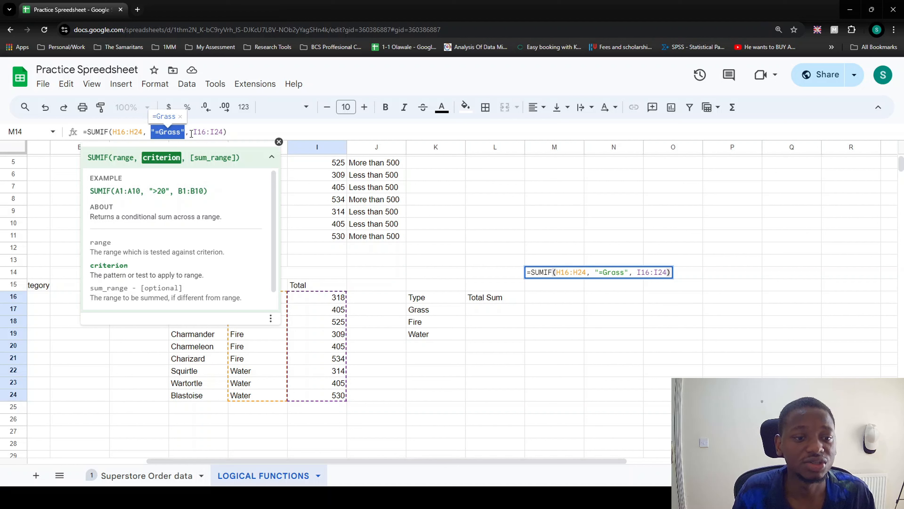
left_click(161, 132)
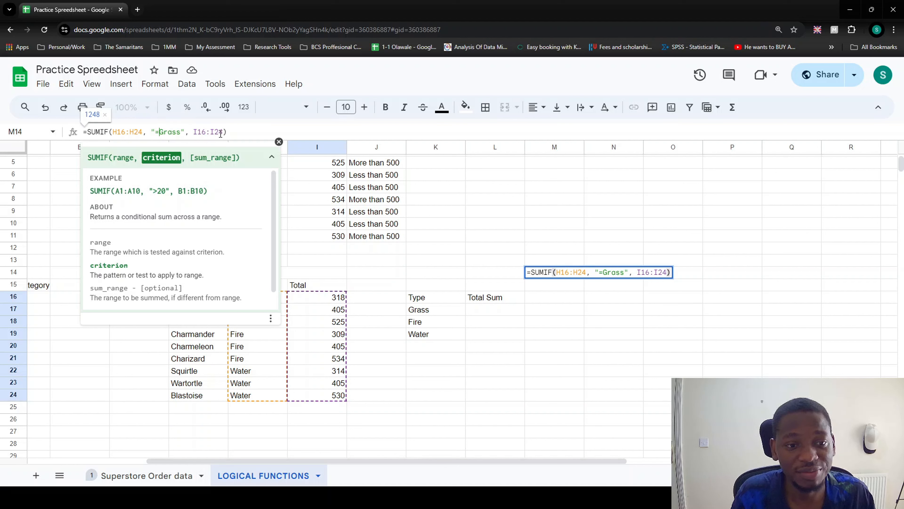
left_click_drag(223, 132, 193, 132)
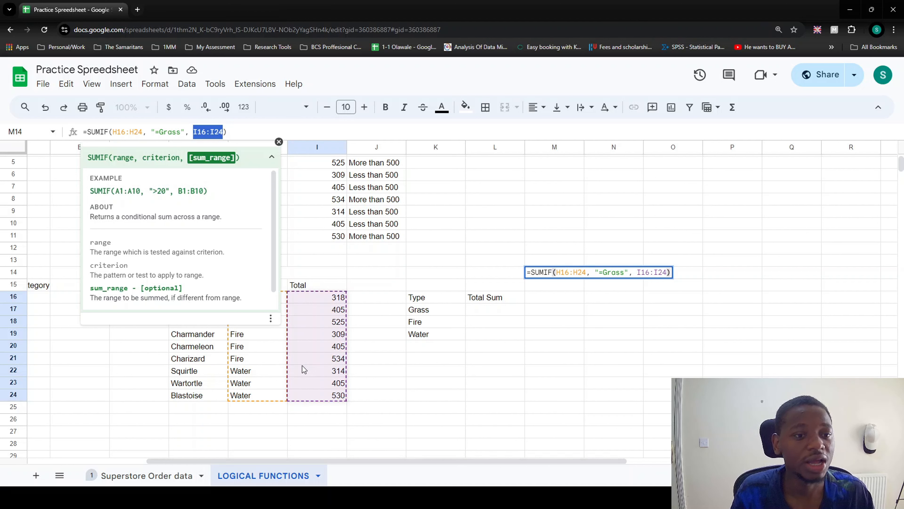
left_click(237, 132)
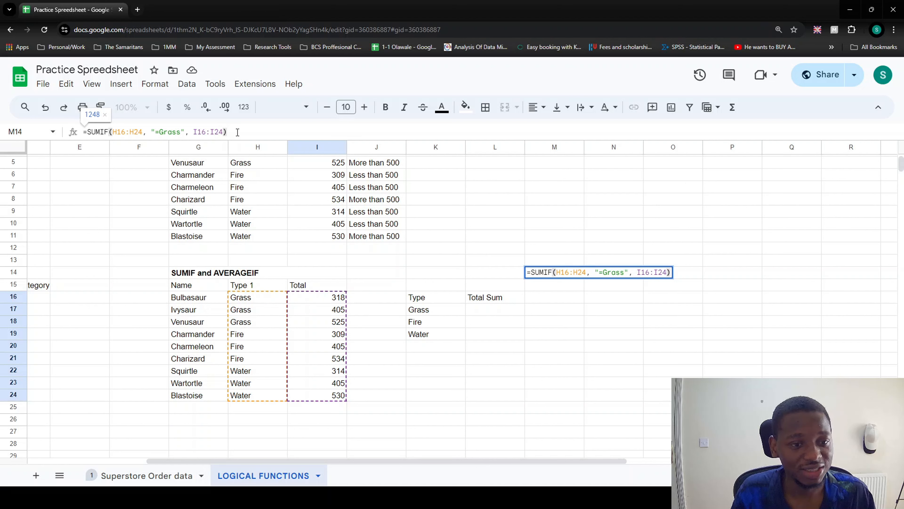
key("Return")
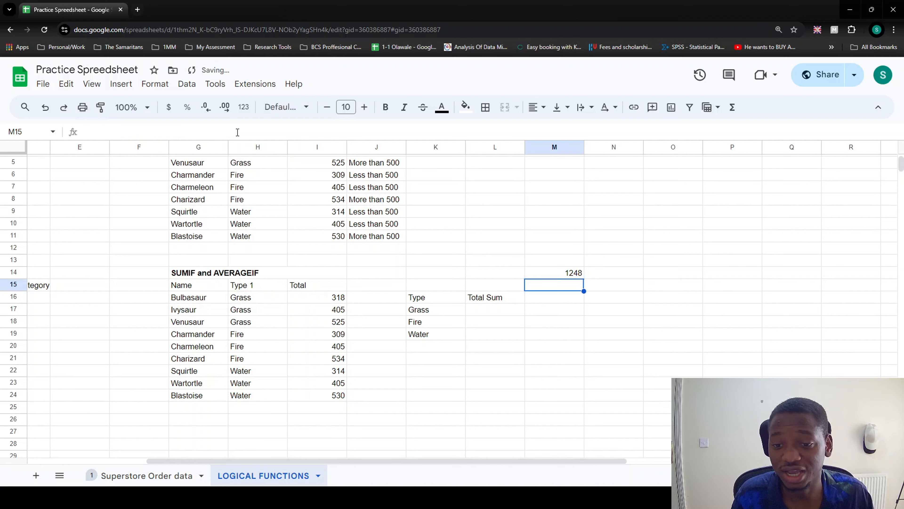
key("Up")
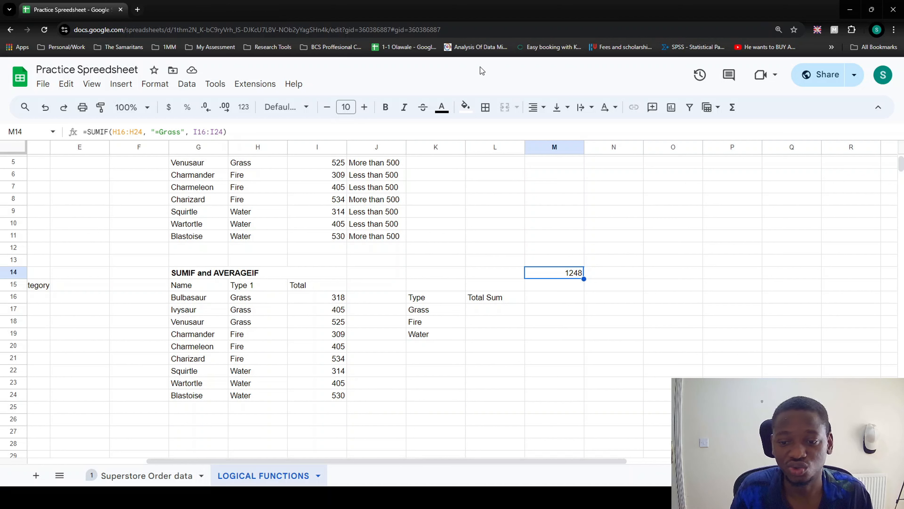
Add up the three Grass totals I16:I18 in O14 with a SUM formula as a cross-check
left_click(655, 273)
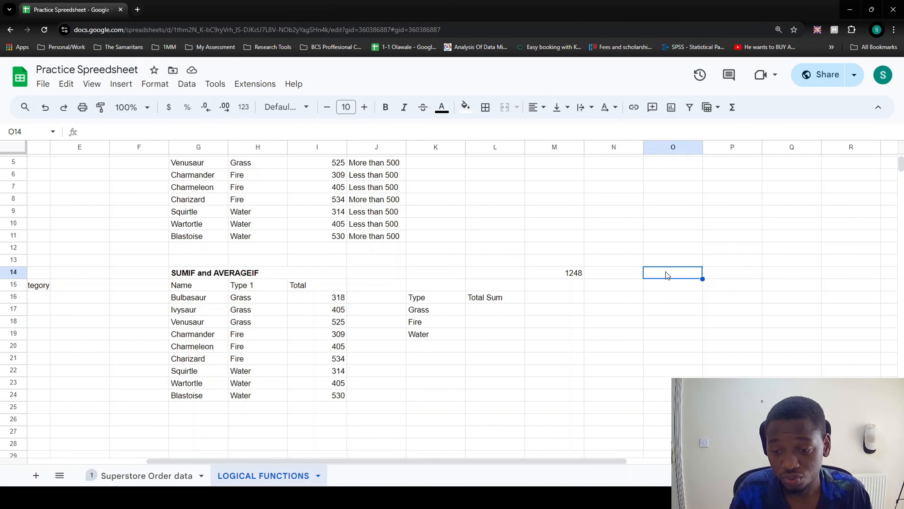
type("=")
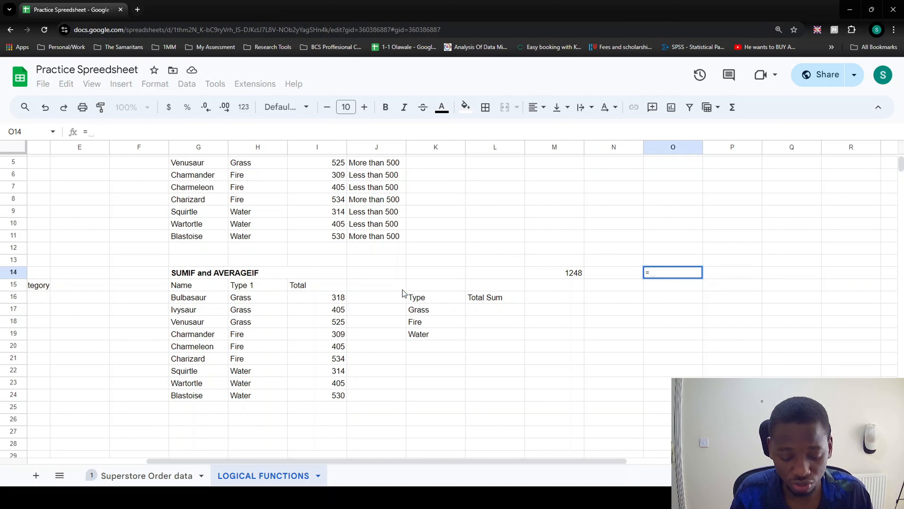
type("SUM(")
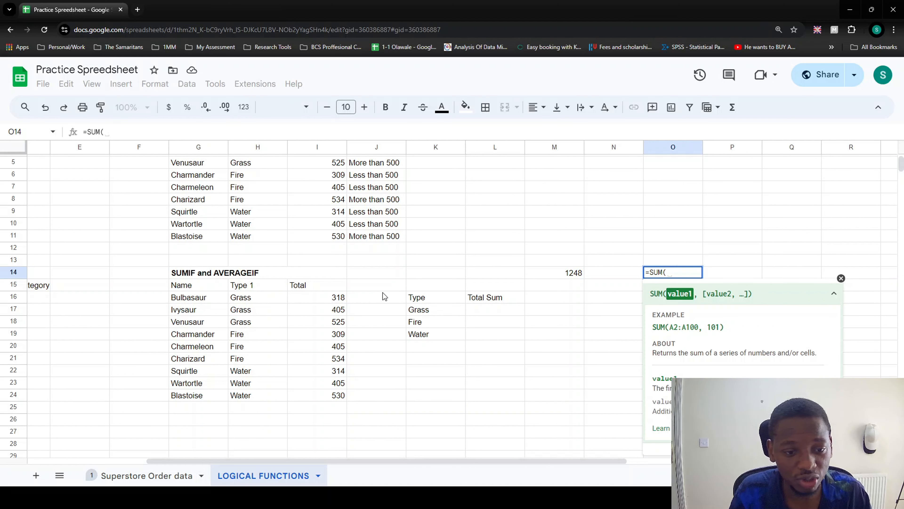
left_click_drag(327, 298, 330, 329)
type(")")
key("Return")
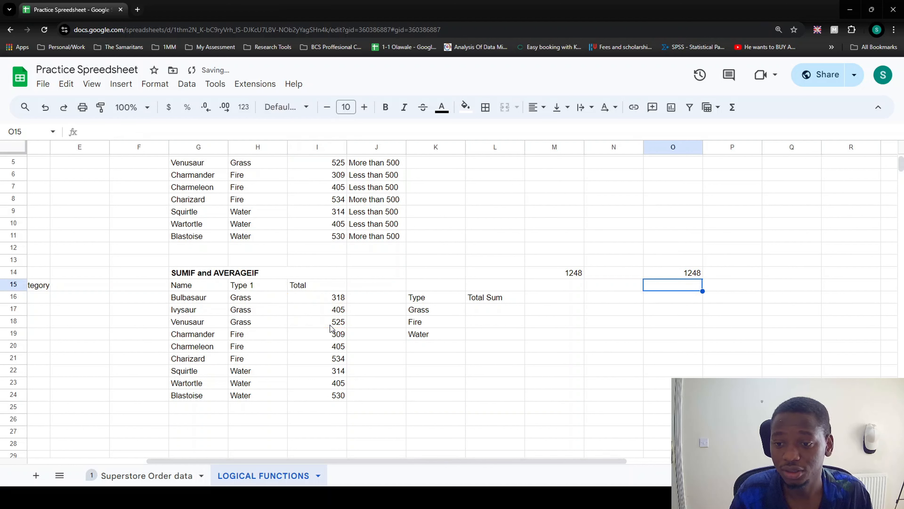
Compare the results in M14 and O14, and clear both trial formulas
key("Up")
key("Left")
key("Left")
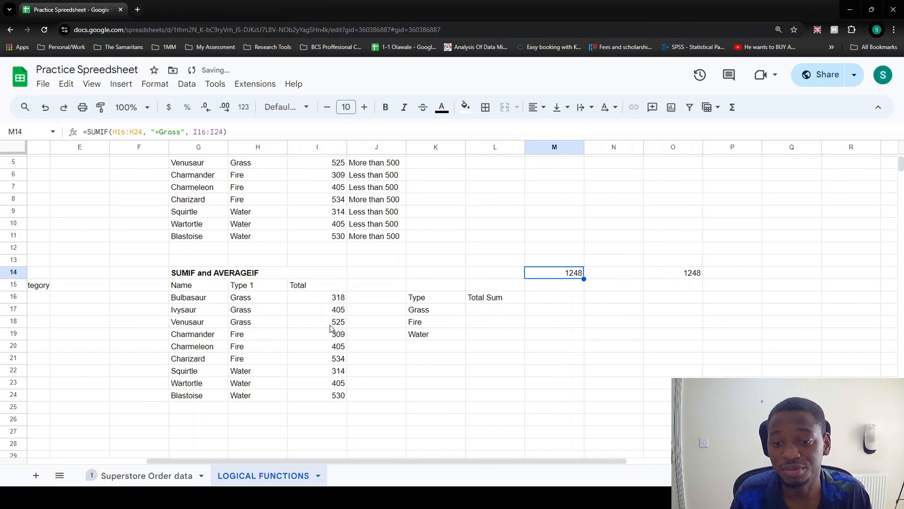
key("Right")
key("Right")
key("Delete")
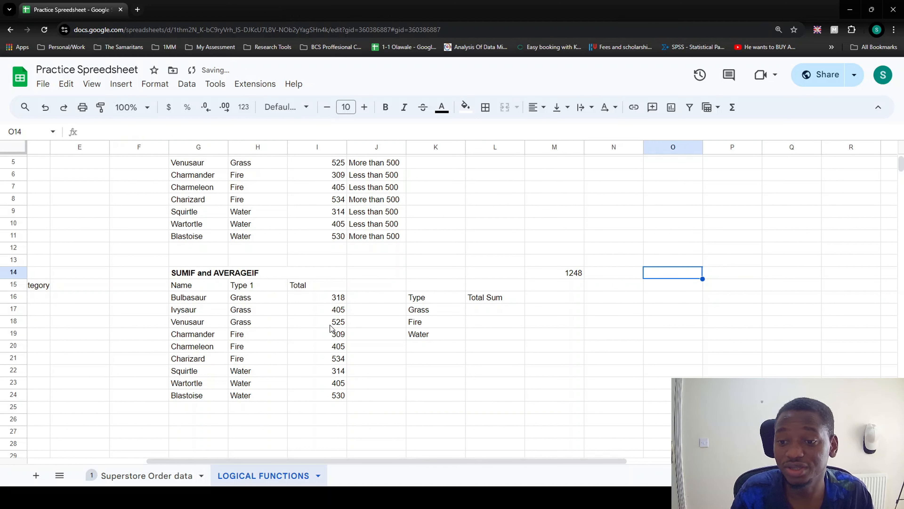
left_click(563, 280)
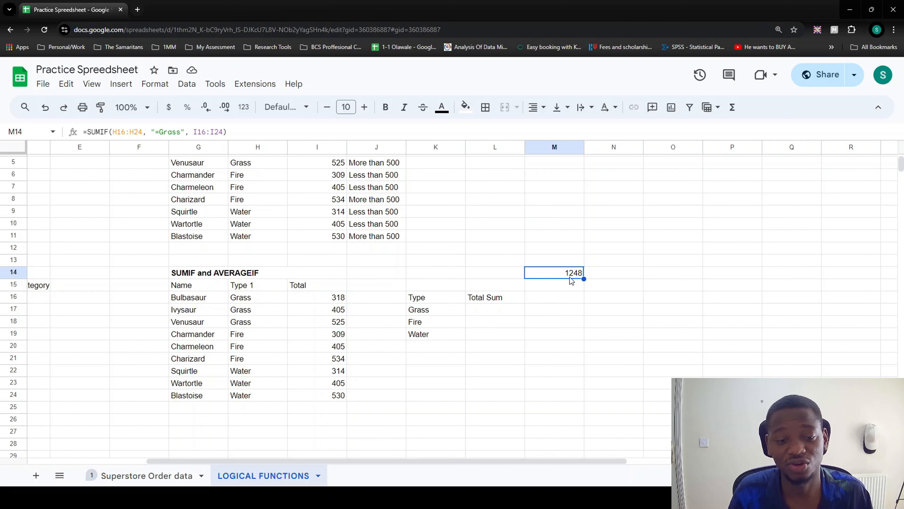
key("Delete")
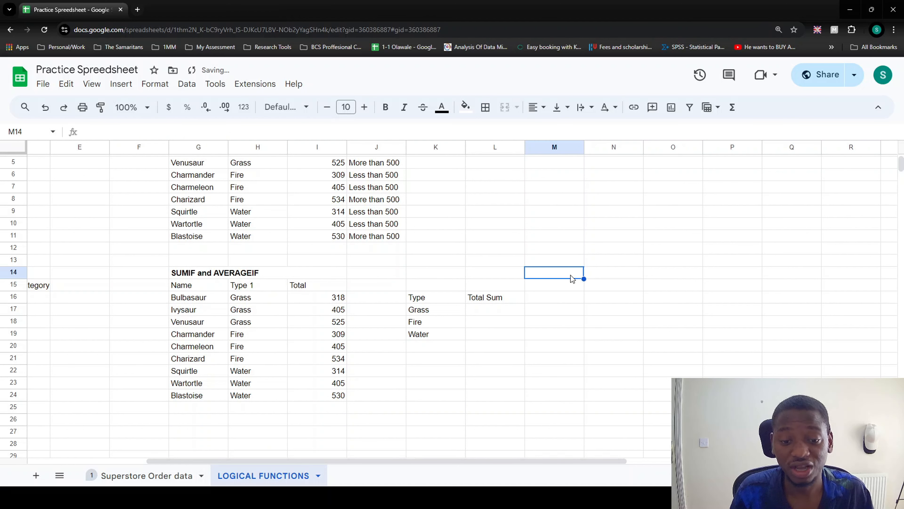
Start a SUMIF formula in L17, the Total Sum cell for Grass, with the Type 1 entries H16:H24 as the range to test
left_click_drag(425, 311, 428, 343)
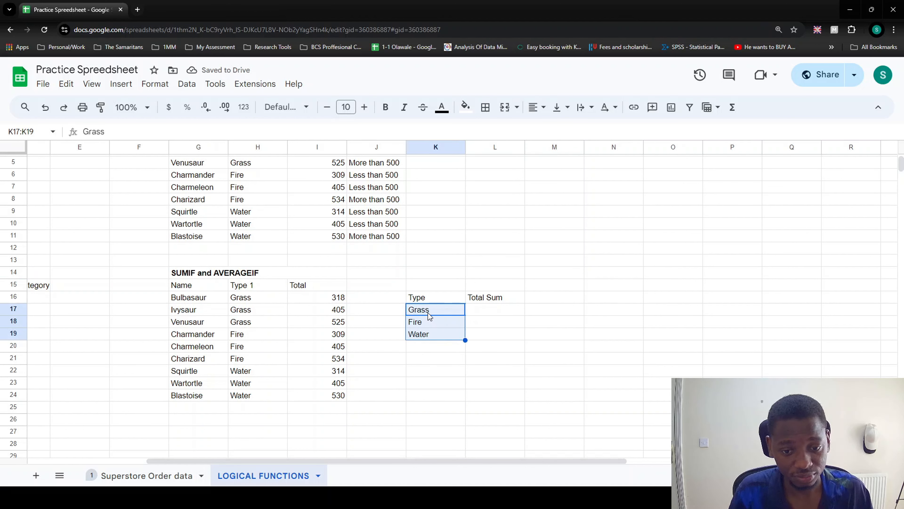
left_click_drag(430, 312, 430, 334)
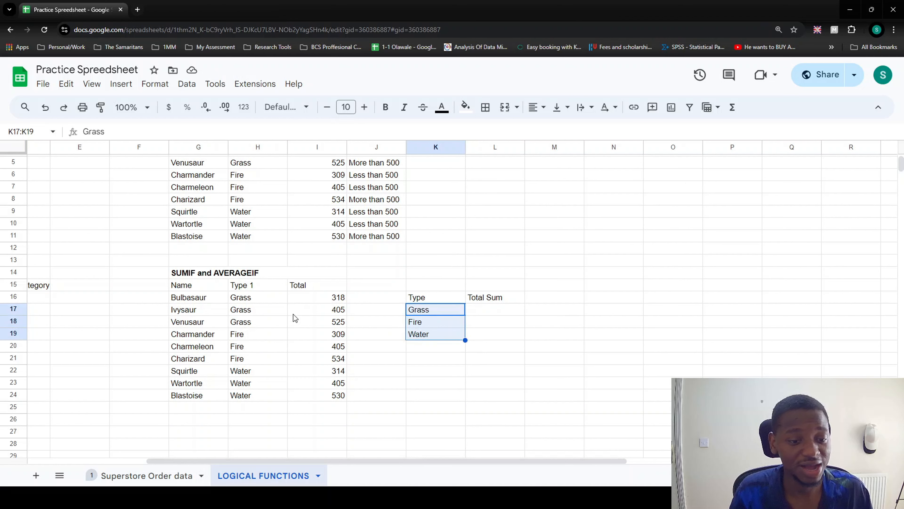
left_click(502, 309)
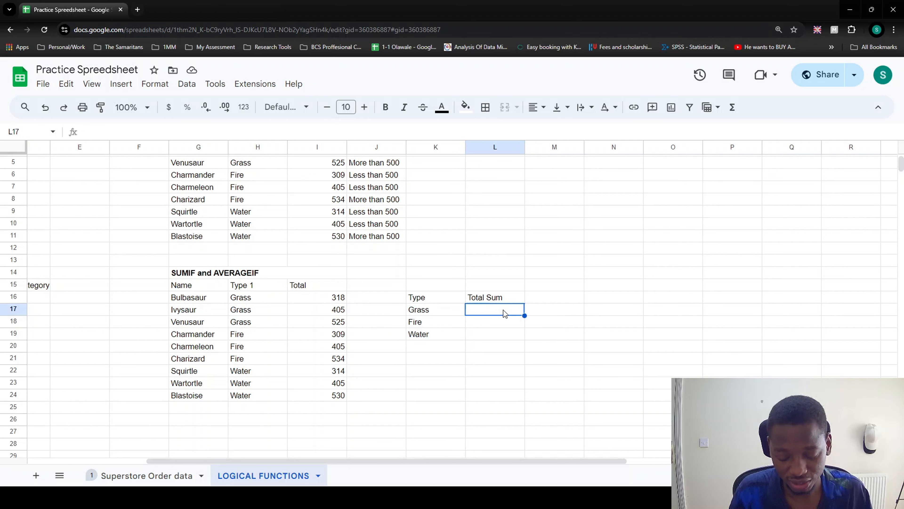
type("=")
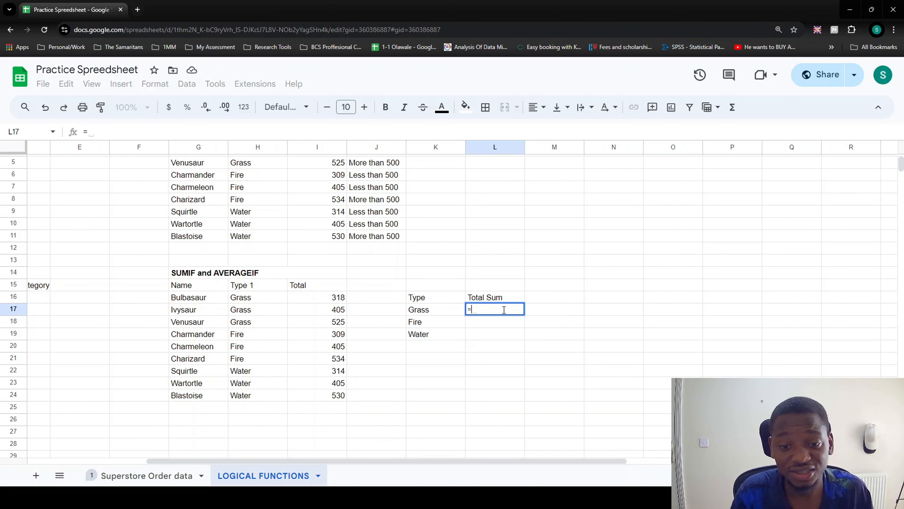
type("SU")
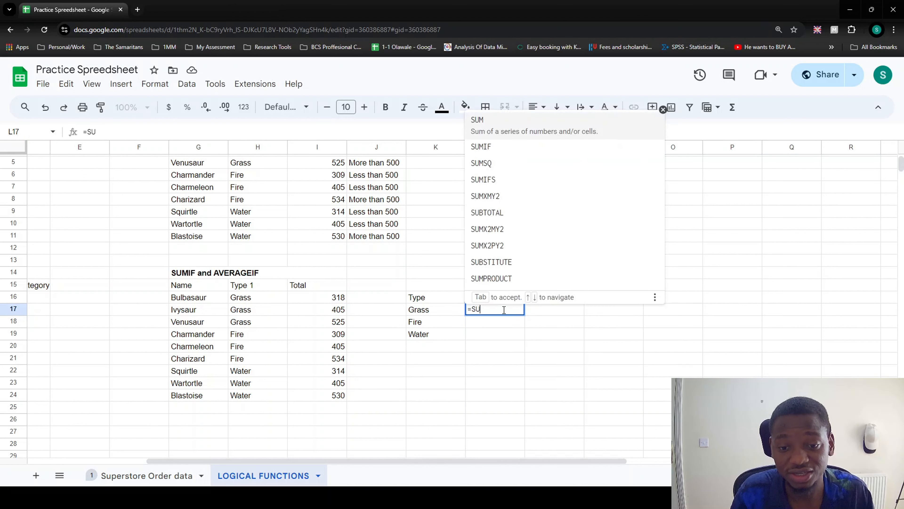
type("MIF")
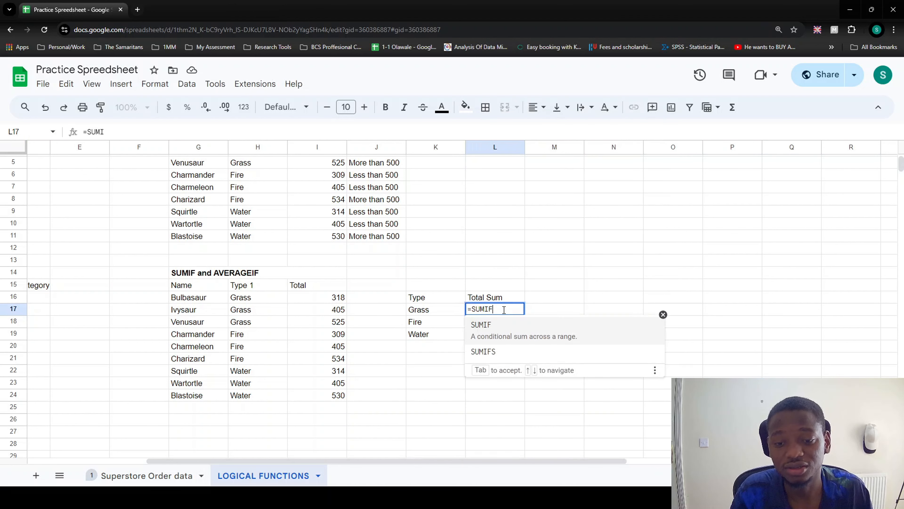
type("(")
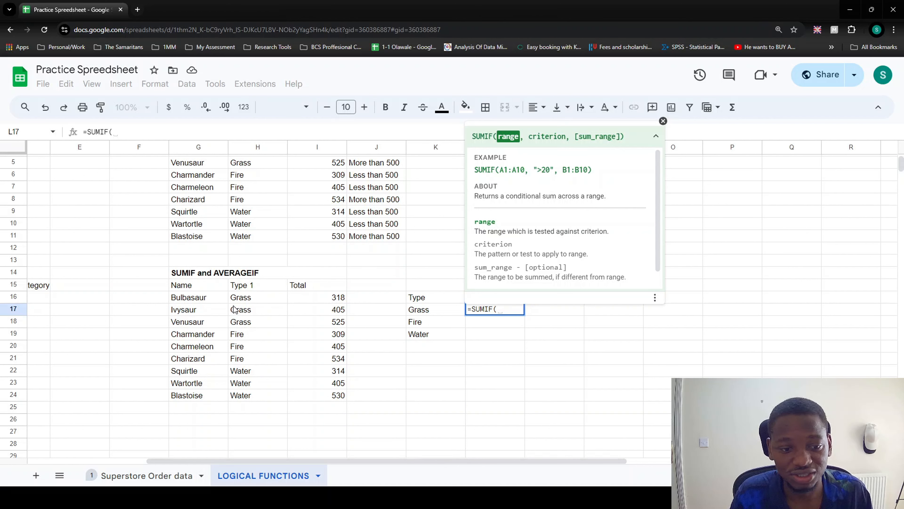
left_click_drag(248, 301, 243, 395)
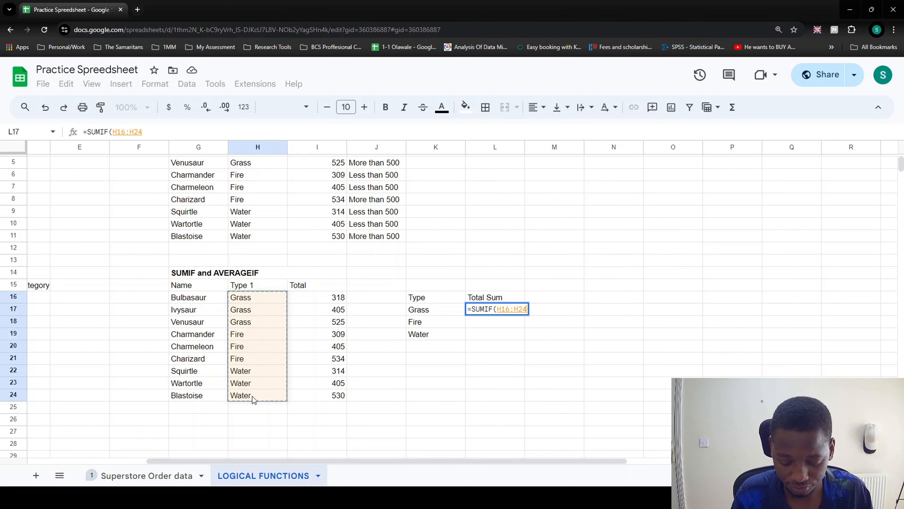
Complete the L17 formula with K17 as the criterion and I16:I24 as the sum range, and autofill it to L18:L19
type(",")
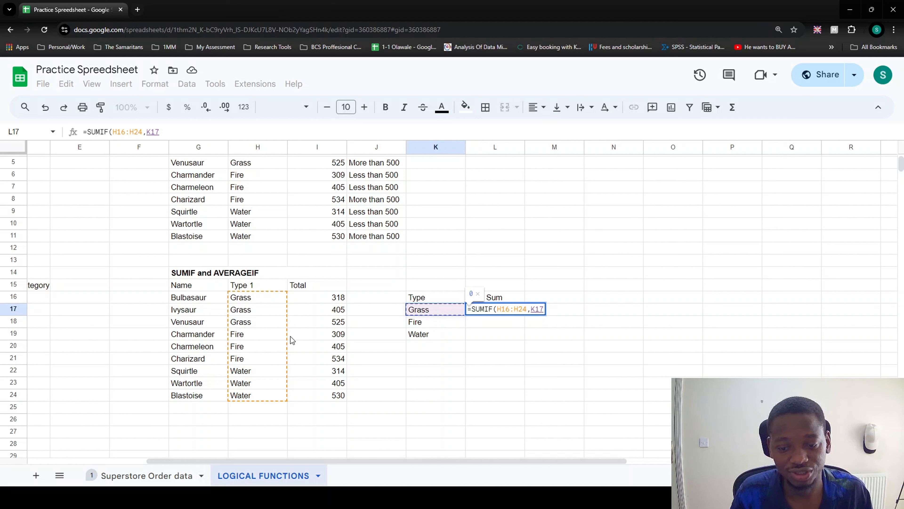
type(",")
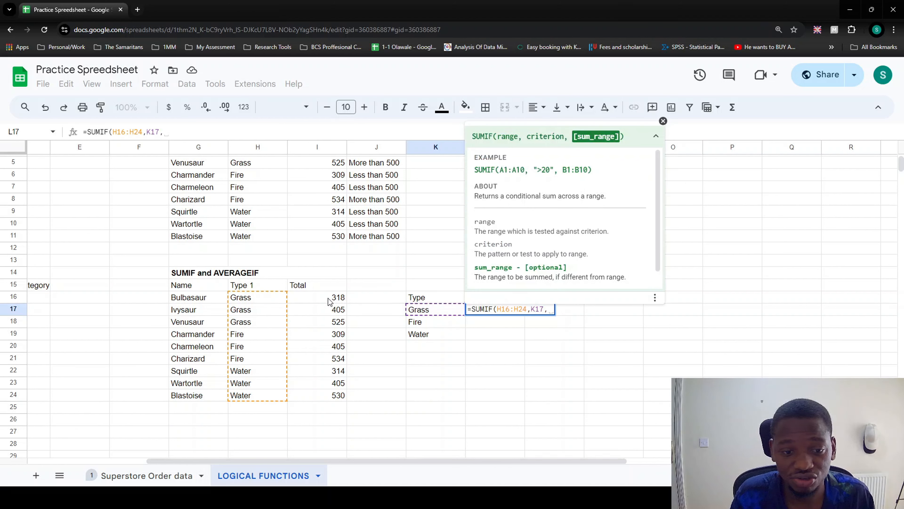
left_click_drag(329, 301, 322, 395)
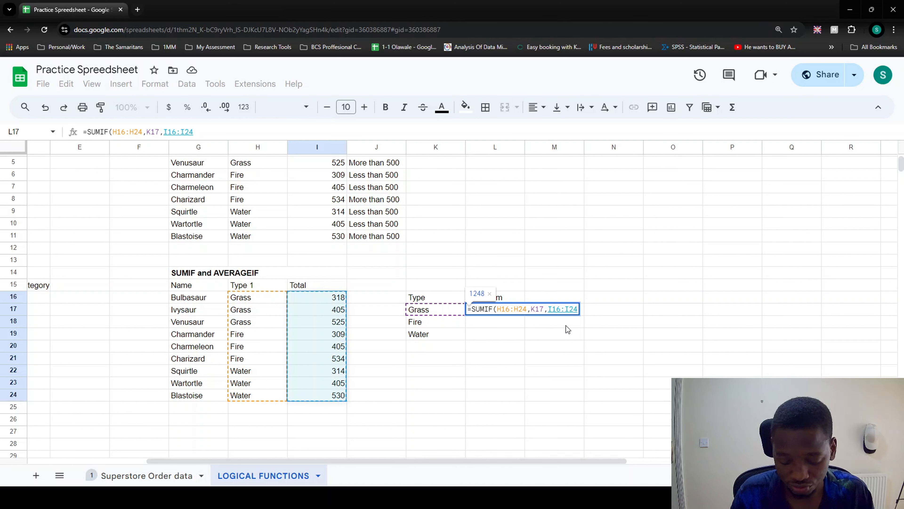
type(")")
key("Return")
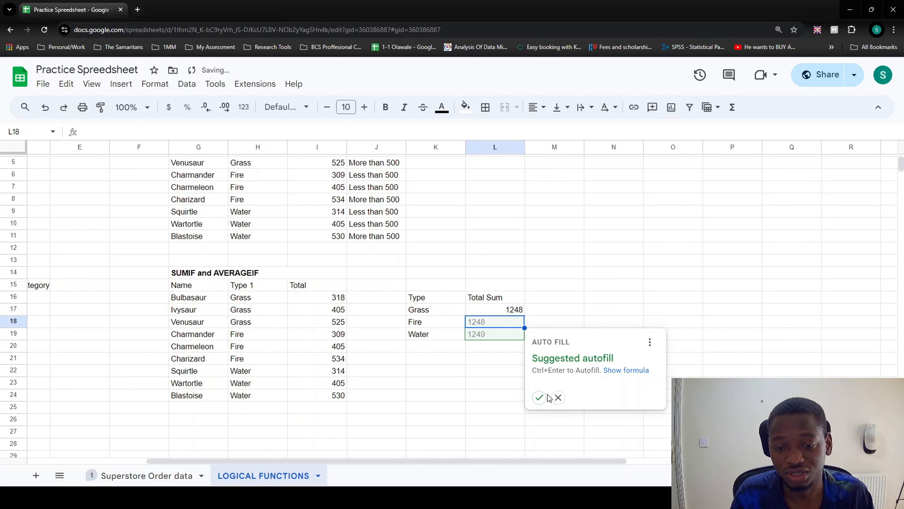
left_click(539, 398)
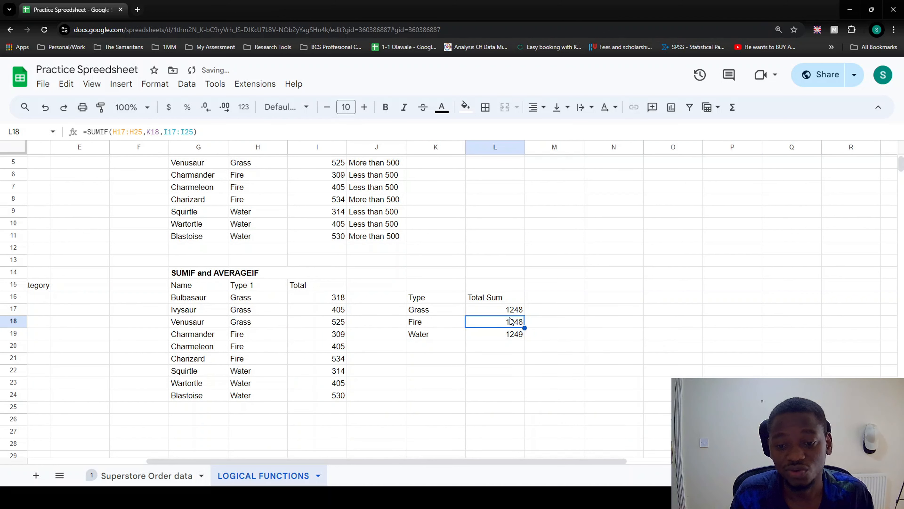
Inspect the SUMIF formulas in L17, L18 and L19 to compare the ranges each one references
left_click(517, 312)
double_click(517, 312)
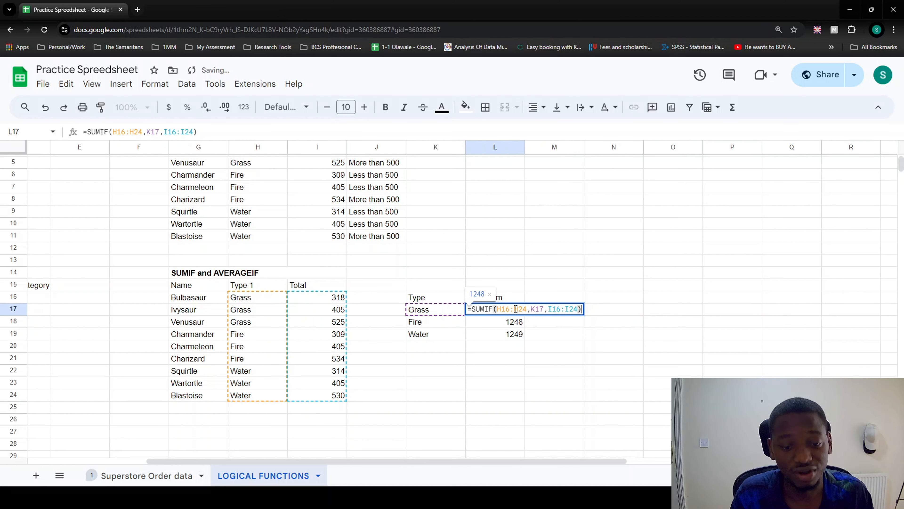
left_click(509, 322)
double_click(509, 322)
key("Escape")
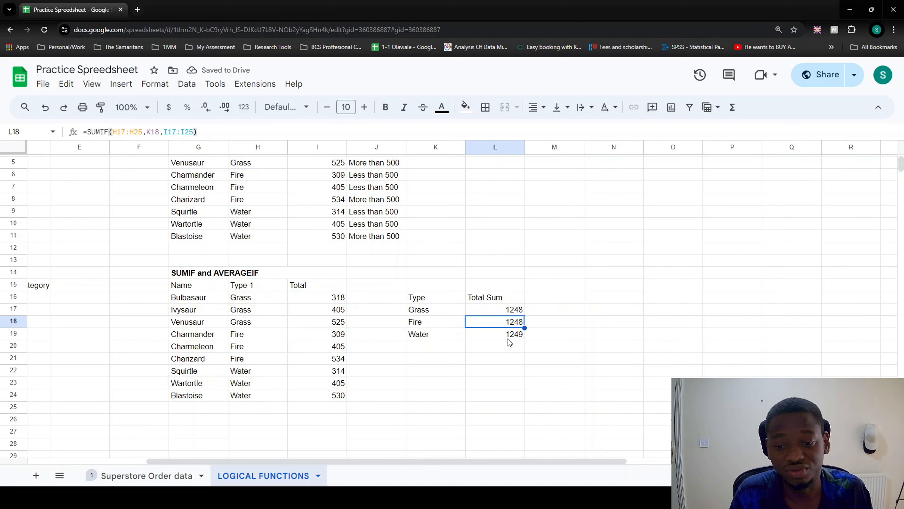
left_click(506, 339)
double_click(506, 339)
key("Escape")
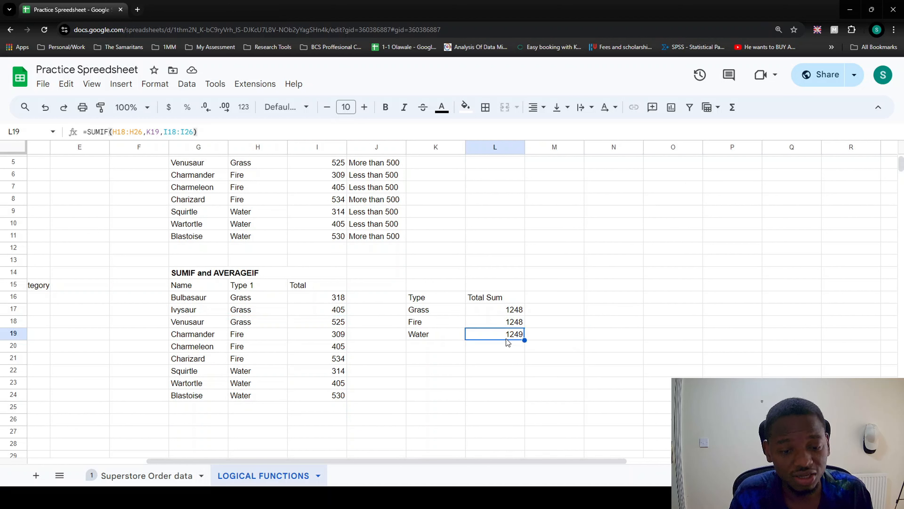
left_click(509, 310)
double_click(510, 310)
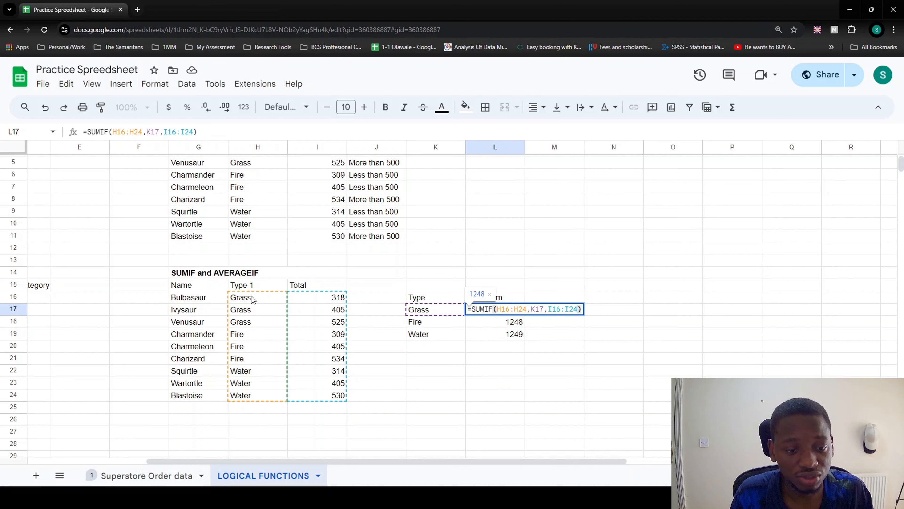
key("Escape")
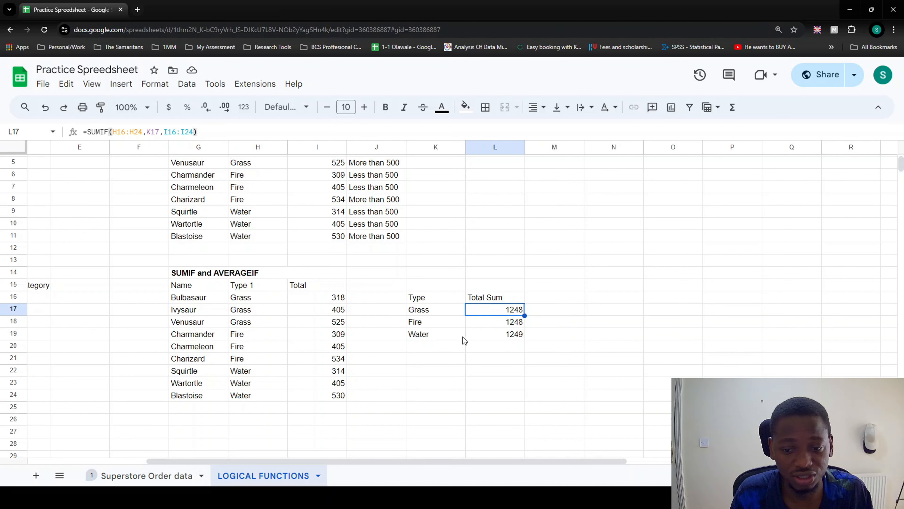
Inspect the SUMIF formula in L18 to see which rows its test range and sum range cover
left_click(503, 324)
double_click(504, 325)
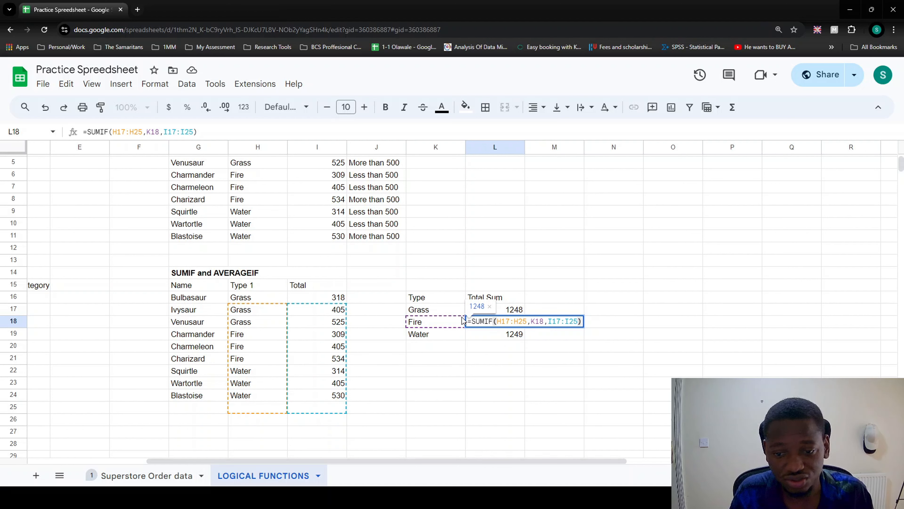
key("Escape")
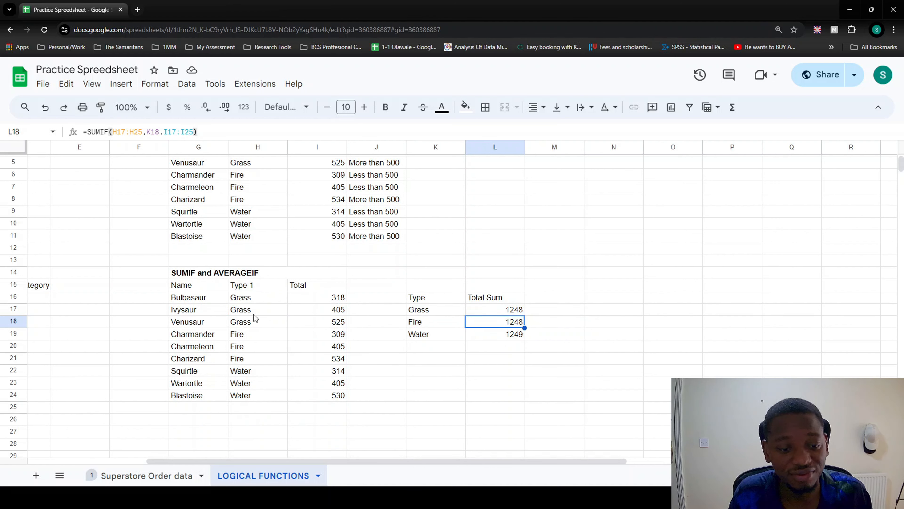
double_click(512, 323)
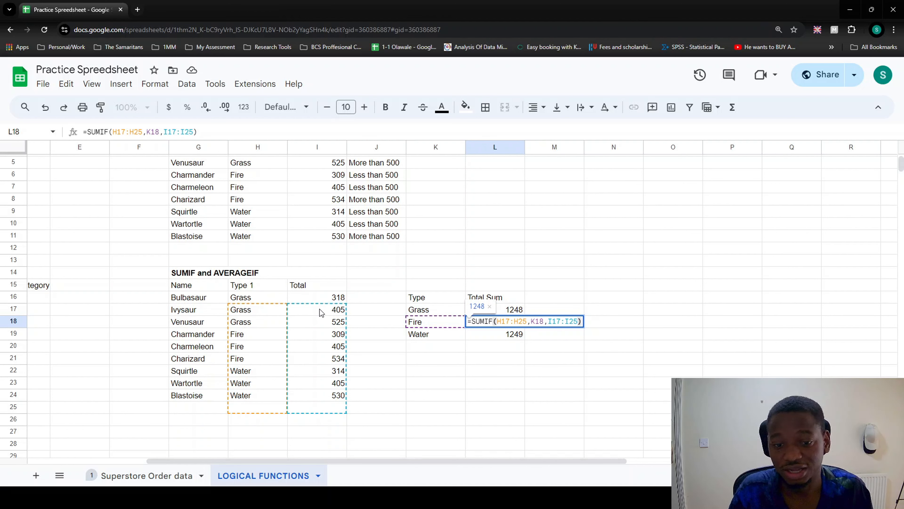
key("Escape")
Change Ivysaur's Type 1 entry in H17 to Water
left_click(250, 310)
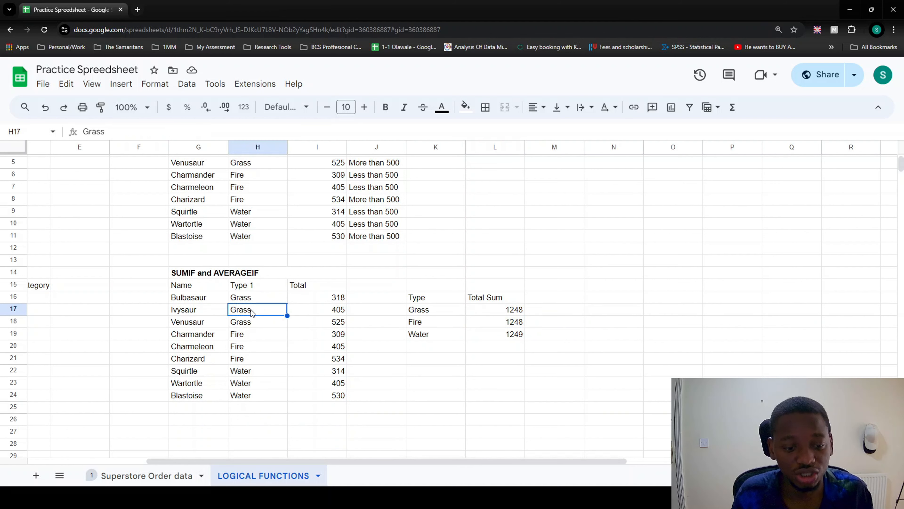
double_click(251, 310)
key("BackSpace")
key("BackSpace")
key("BackSpace")
key("BackSpace")
key("BackSpace")
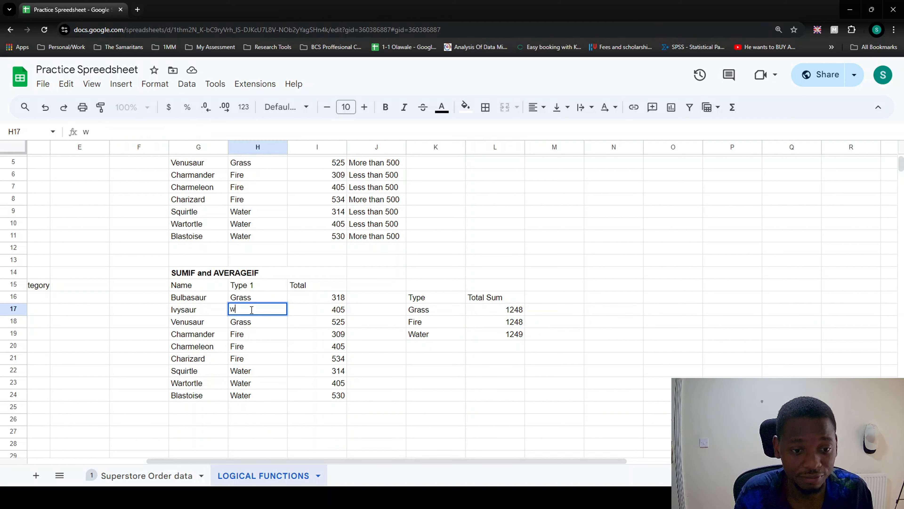
type("Water")
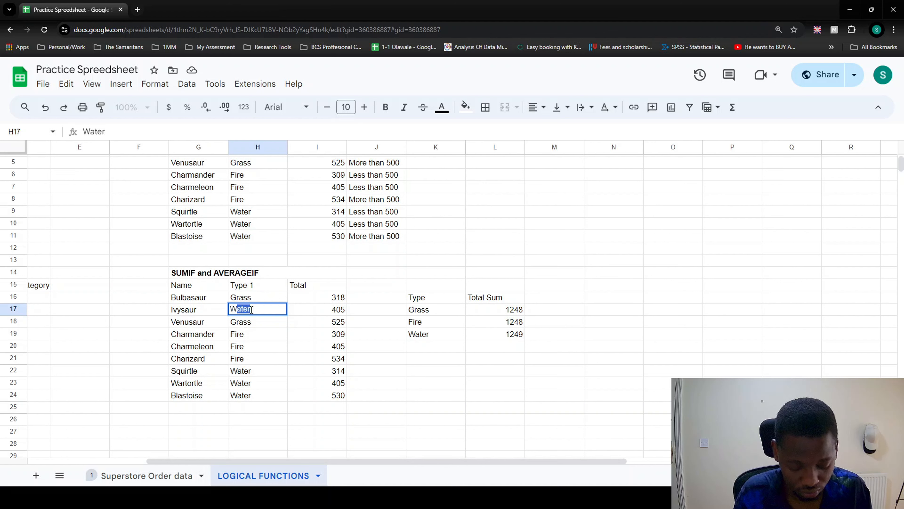
key("Return")
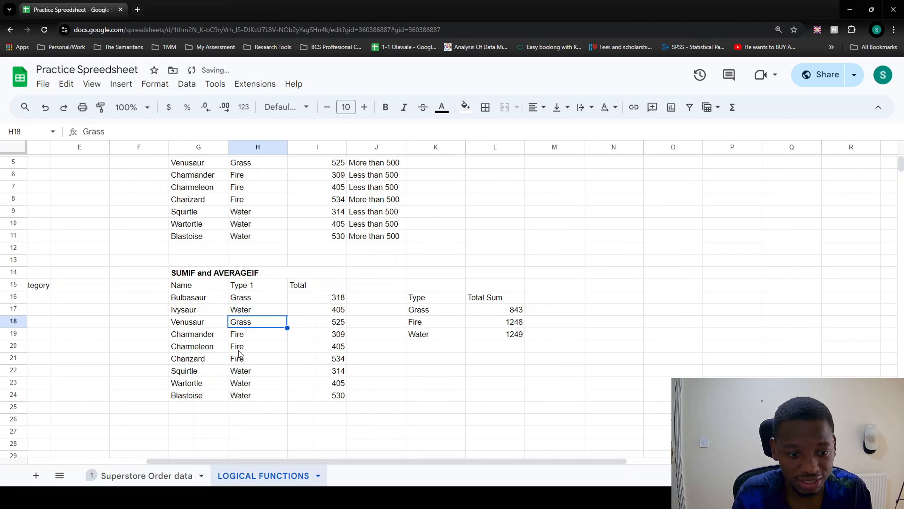
Change Wartortle's Type 1 entry in H23 to Grass
left_click(247, 383)
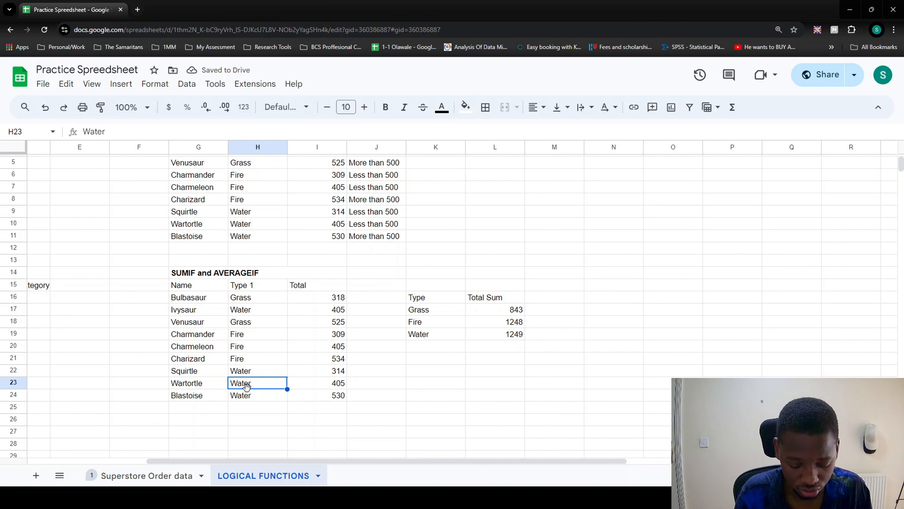
key("BackSpace")
type("Grass")
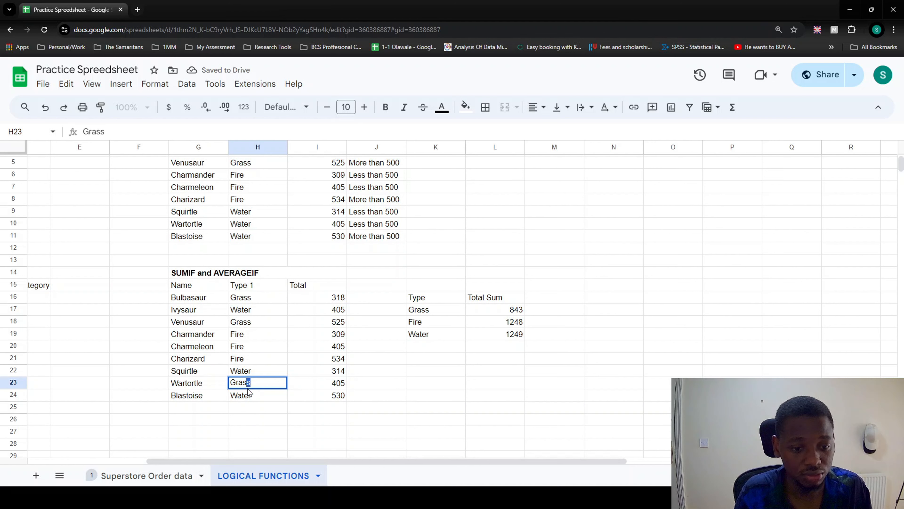
key("Return")
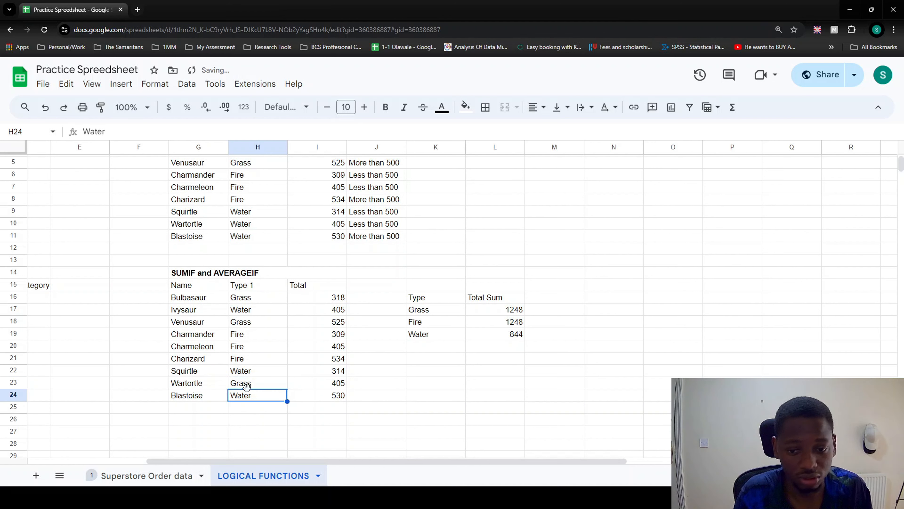
Check the SUMIF formulas in L17, L18 and L19 against the edited Type 1 data to compare their referenced ranges
left_click(512, 309)
double_click(511, 309)
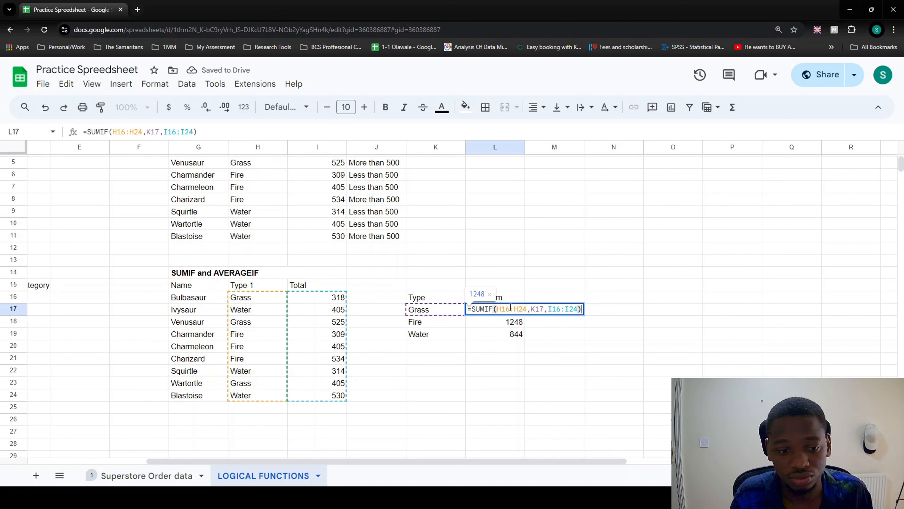
key("Escape")
left_click(509, 323)
double_click(509, 322)
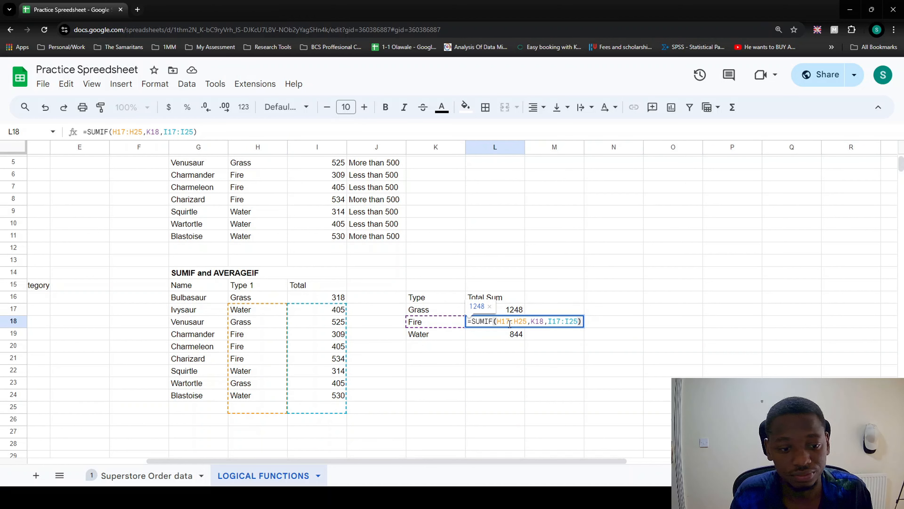
key("Escape")
left_click(511, 336)
double_click(511, 335)
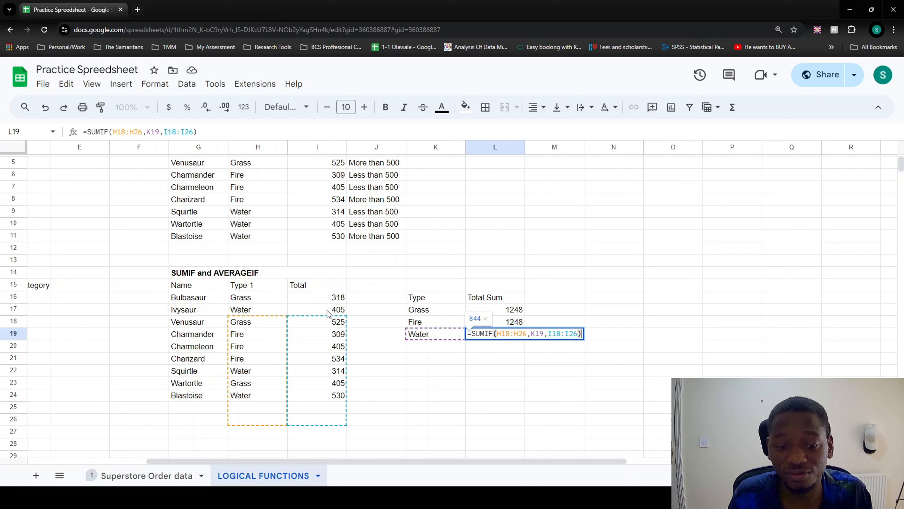
key("Escape")
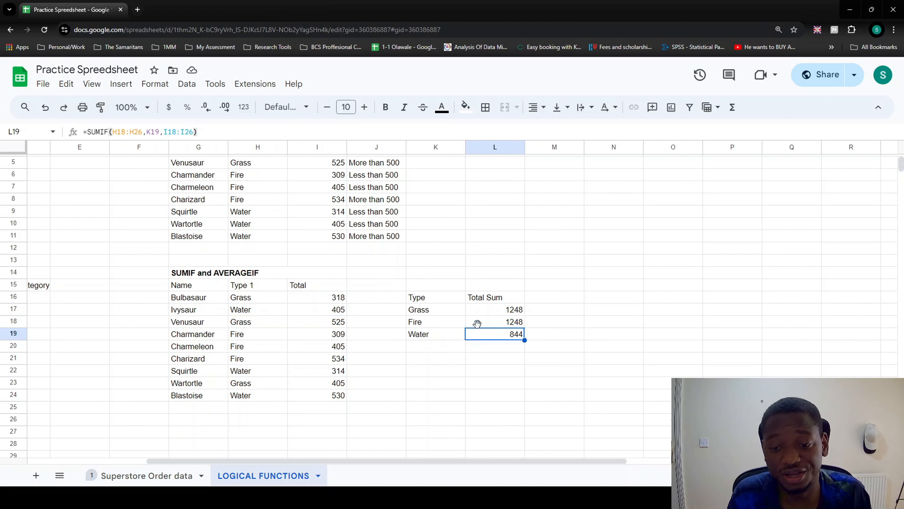
left_click(509, 314)
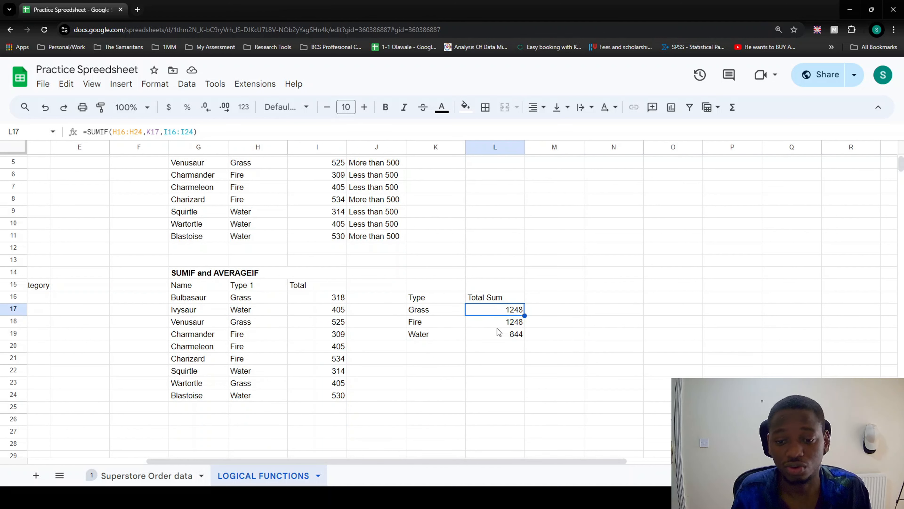
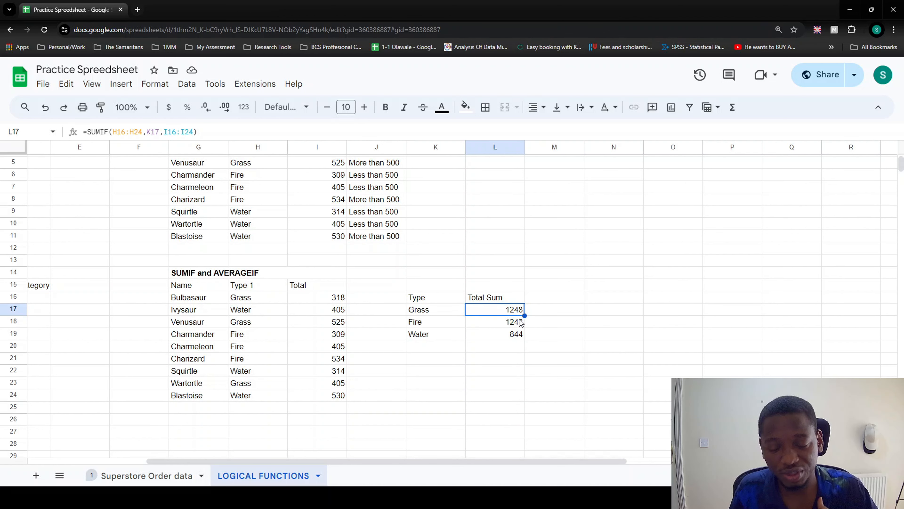
Compare the formulas in L17 and L18, and examine the range and sum_range arguments of the L18 formula
left_click(495, 320)
double_click(494, 321)
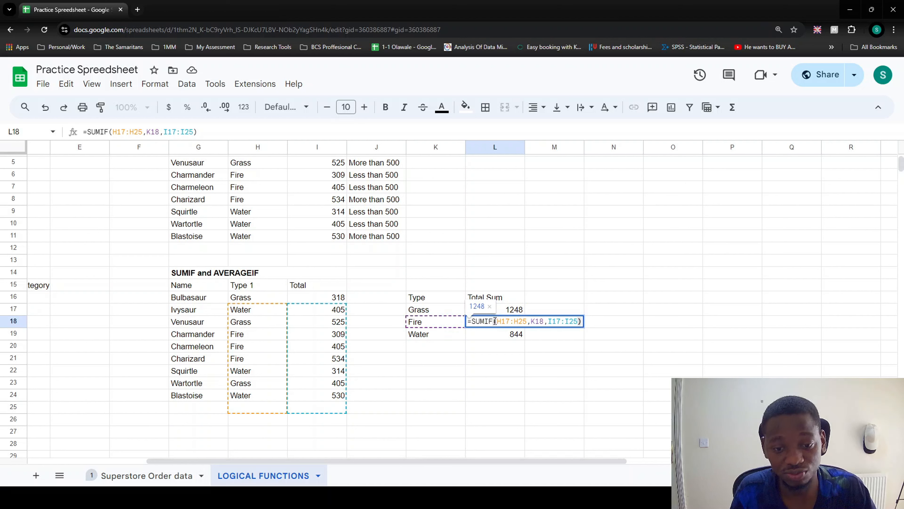
key("Escape")
double_click(514, 313)
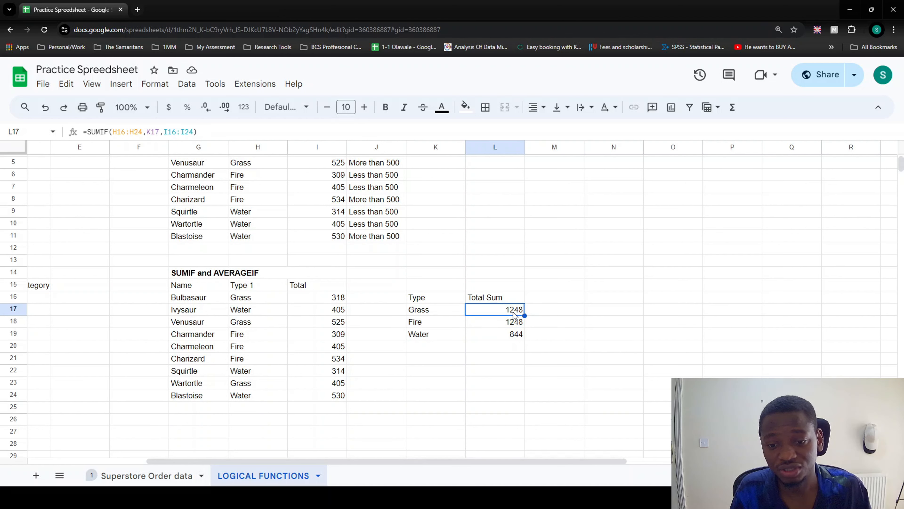
key("Escape")
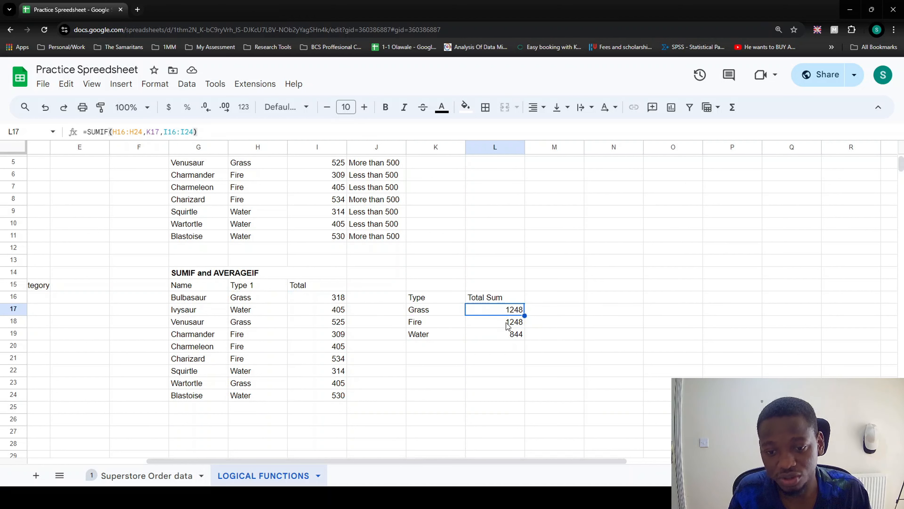
left_click(507, 324)
double_click(507, 324)
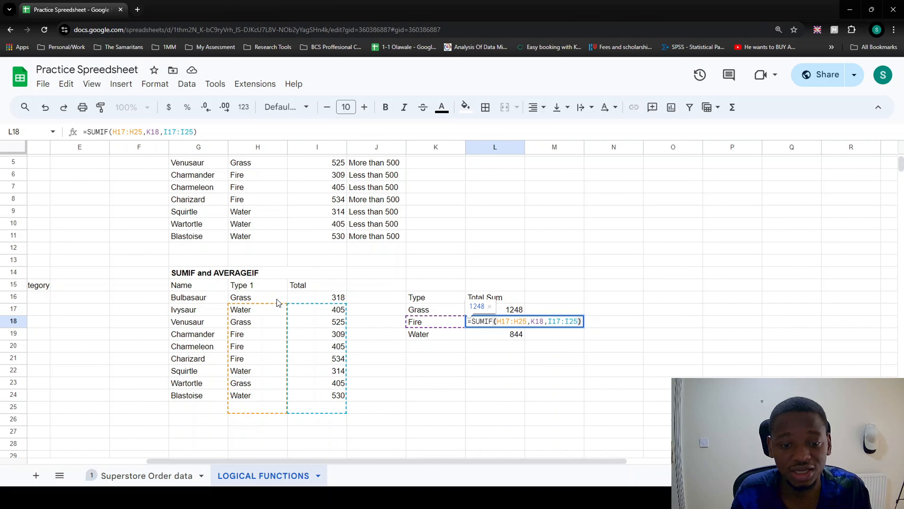
left_click(516, 321)
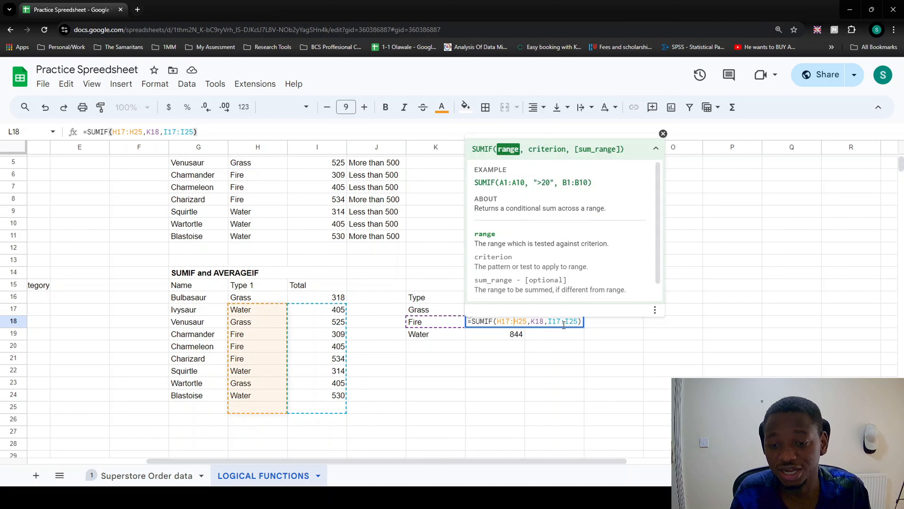
left_click(566, 322)
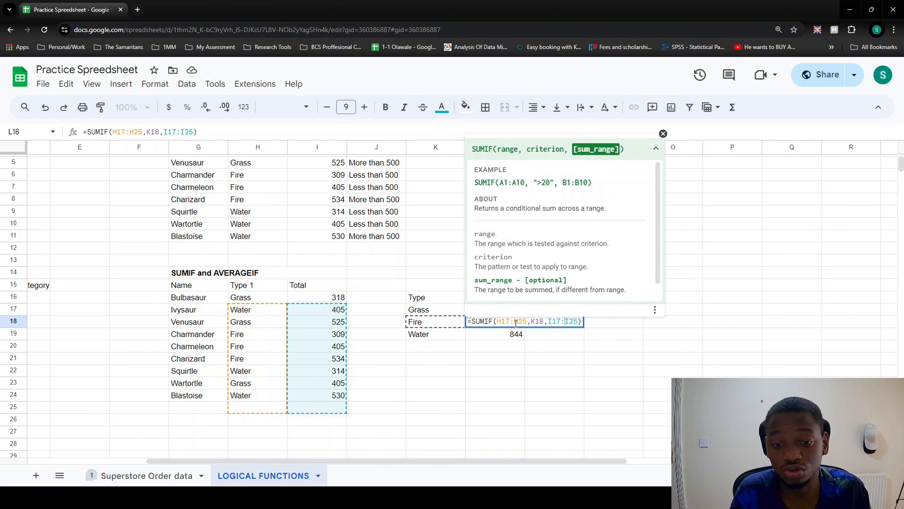
left_click(508, 322)
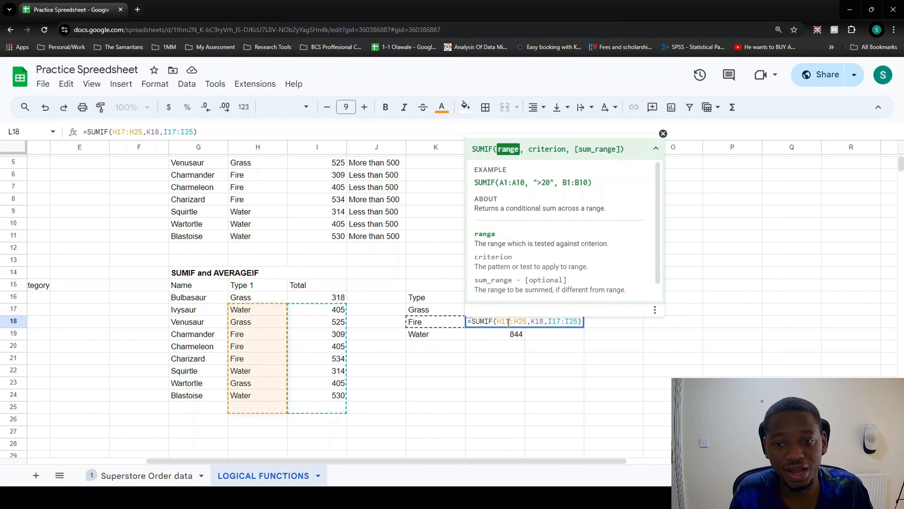
left_click(111, 133)
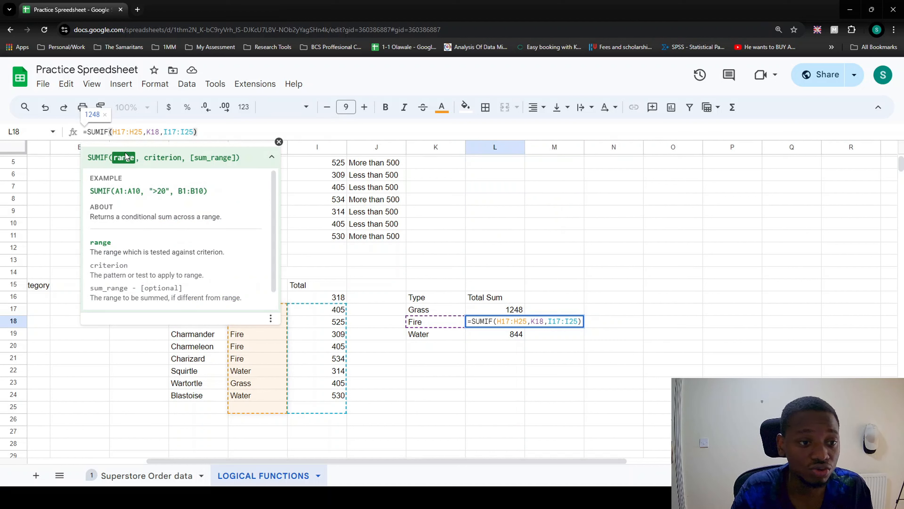
type("$H")
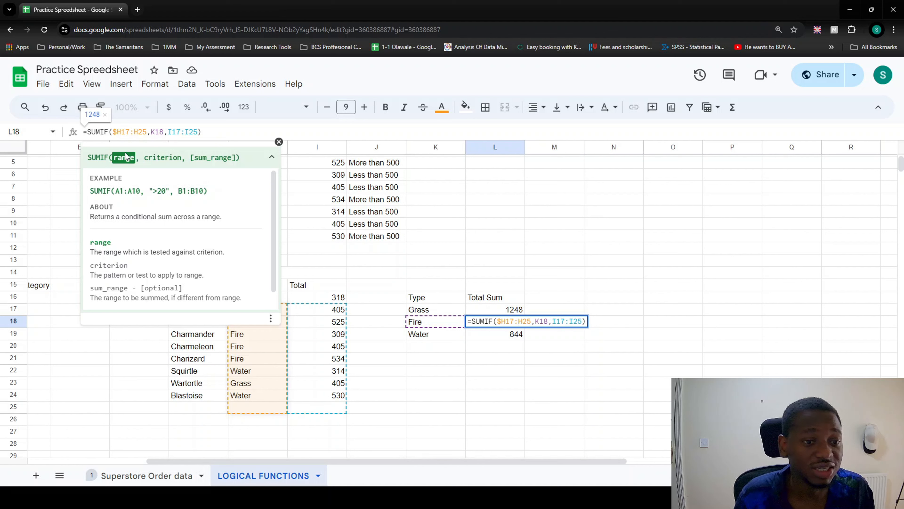
type("$")
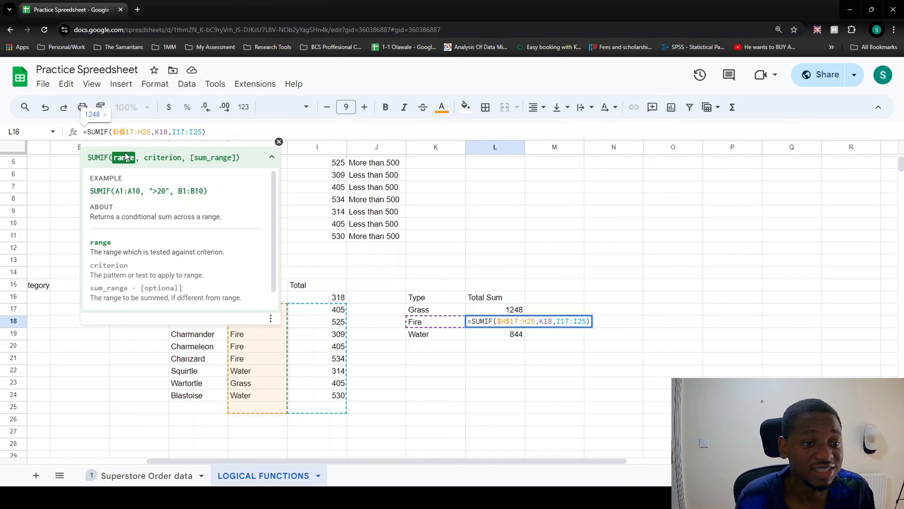
key("Right")
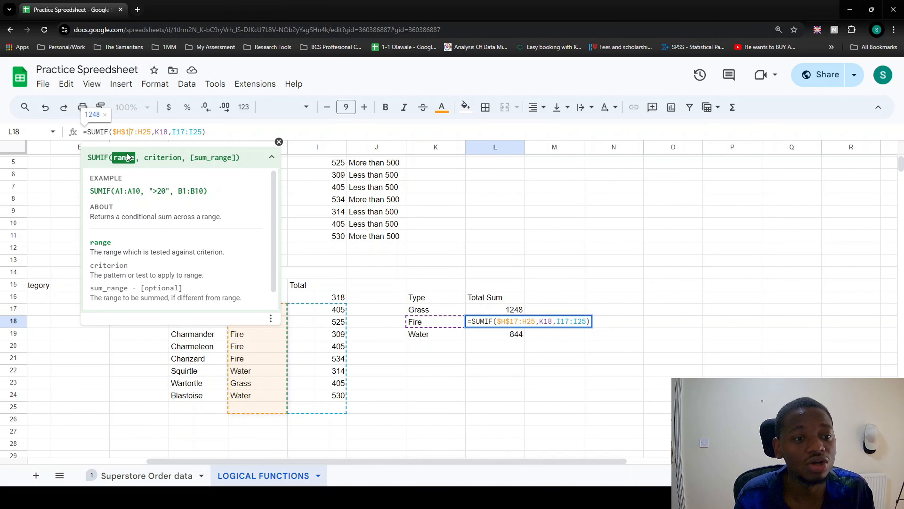
type("$")
key("Right")
type("$")
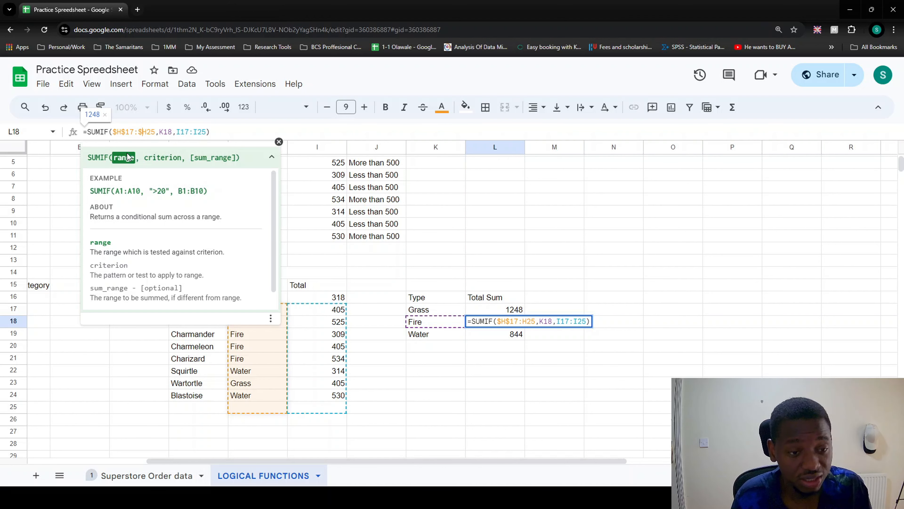
key("BackSpace")
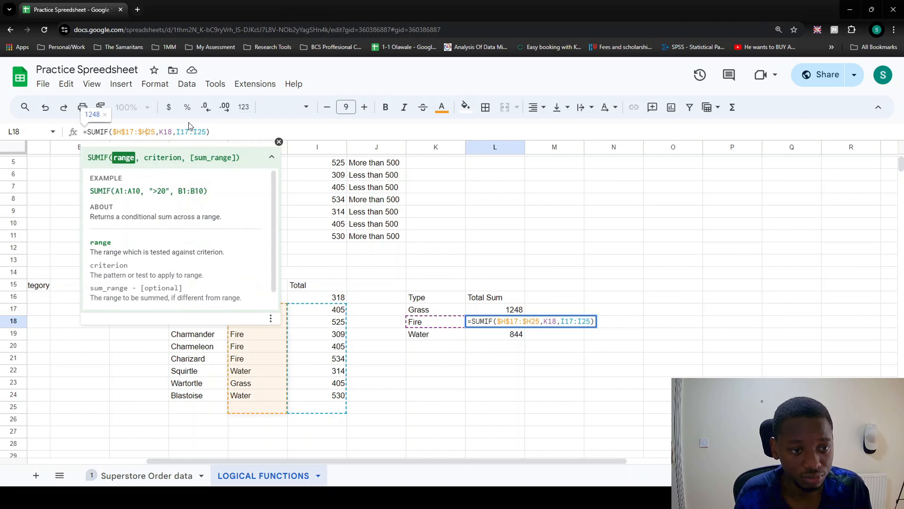
type("$")
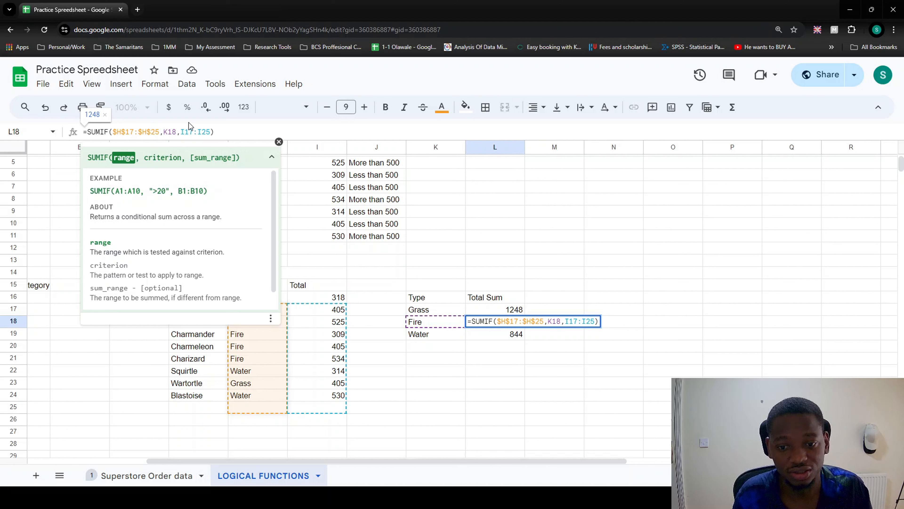
key("Escape")
Lock the range argument of the SUMIF formula in L17 as the absolute reference $H$16:$H$24
key("Up")
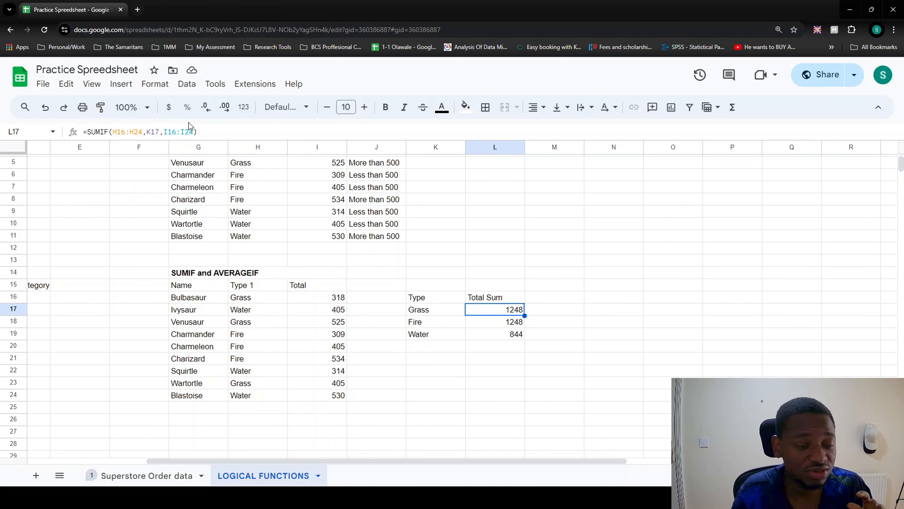
left_click(113, 132)
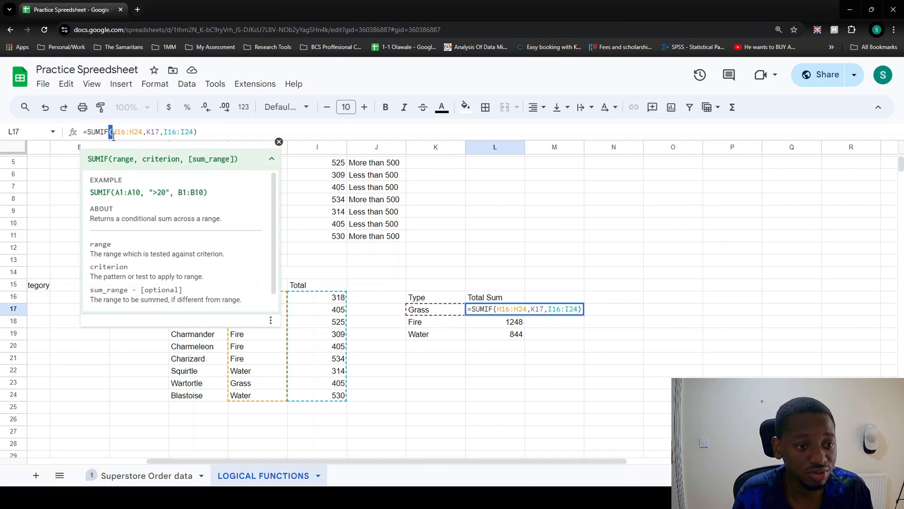
left_click(117, 133)
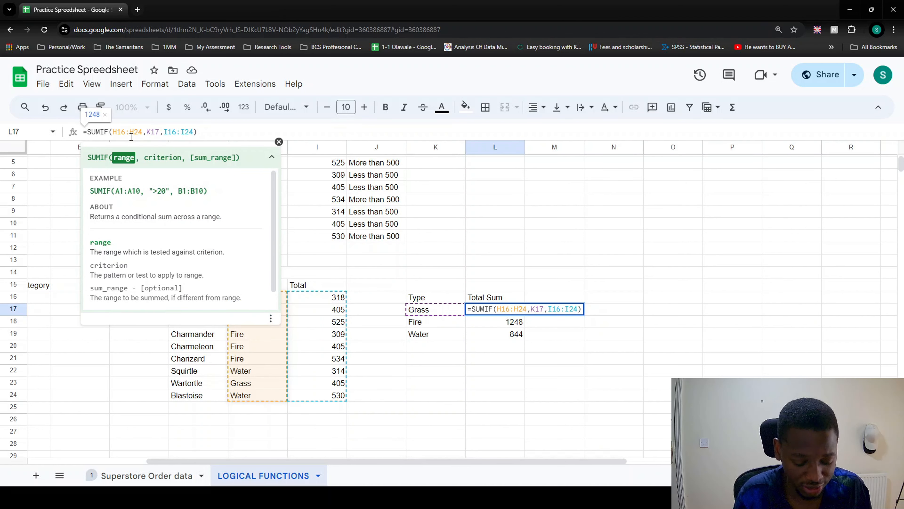
key("Left")
type("$")
key("Right")
type("$")
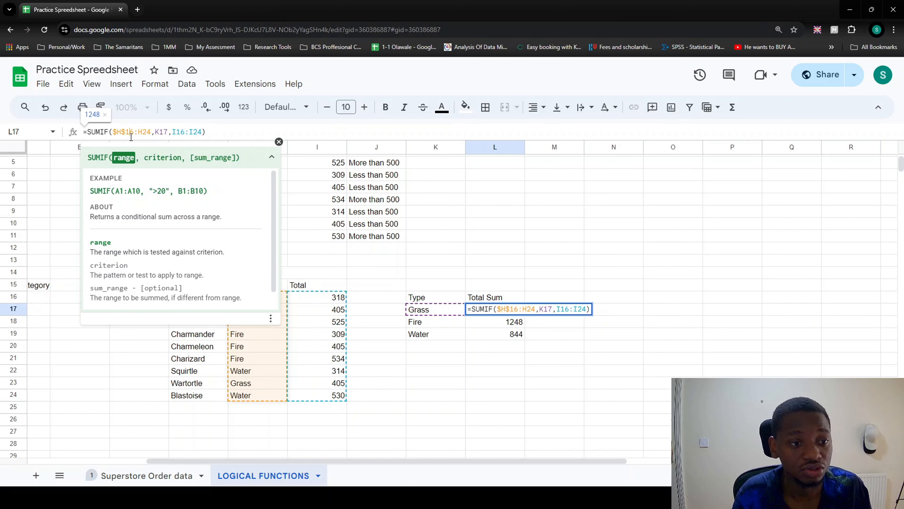
key("Right")
key("Right")
key("Right")
type("$H")
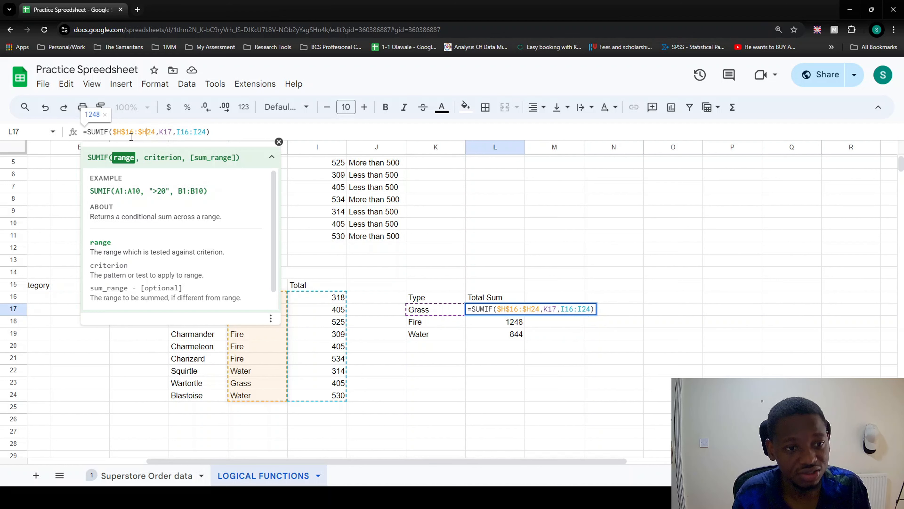
type("$")
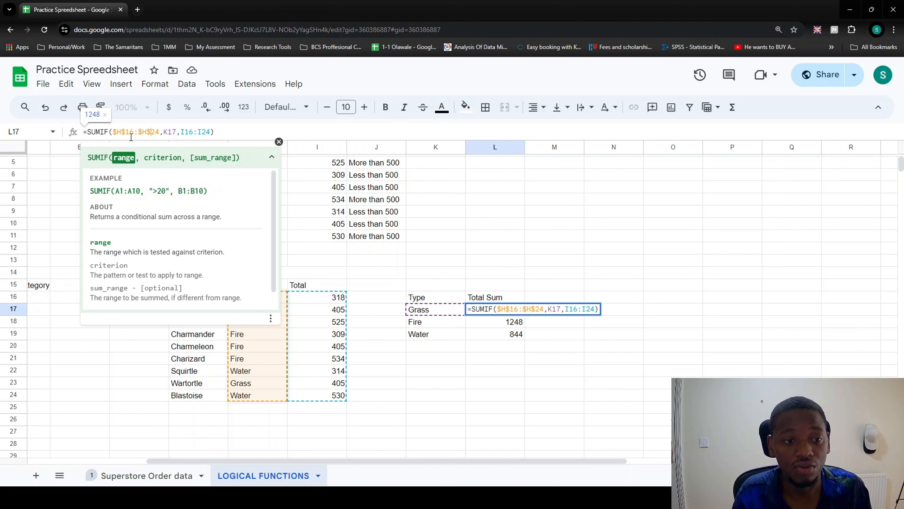
Lock the sum_range of the L17 SUMIF formula as $I$16:$I$24, keeping the criterion K17 relative, and commit the formula
key("Right")
key("Right")
key("Right")
key("Right")
key("Right")
key("Right")
key("Right")
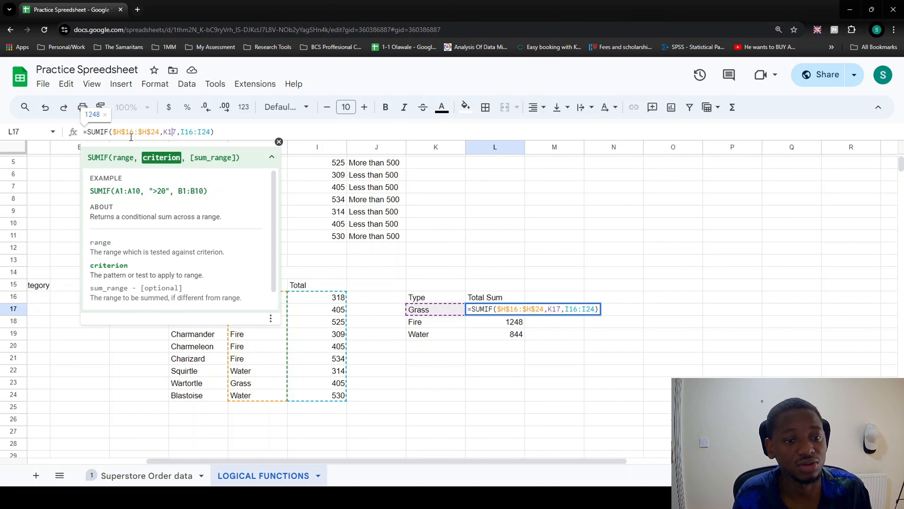
type("$")
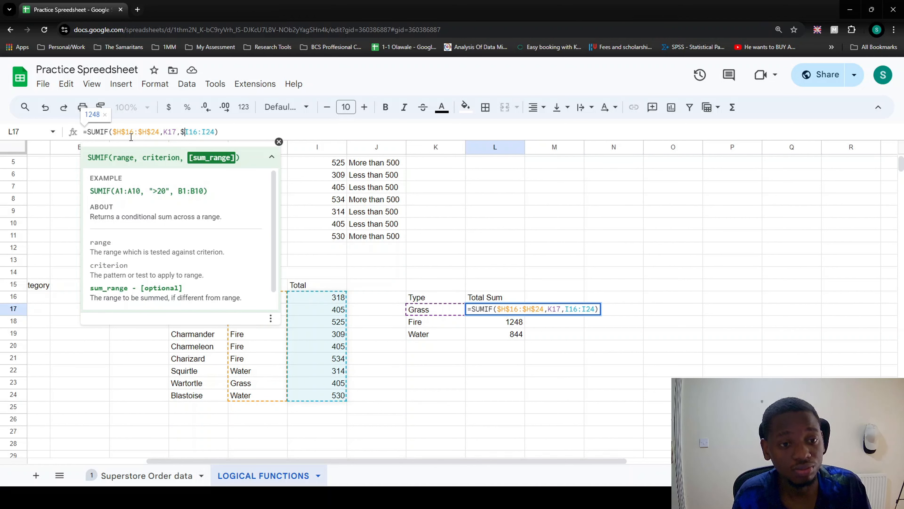
key("Right")
type("$")
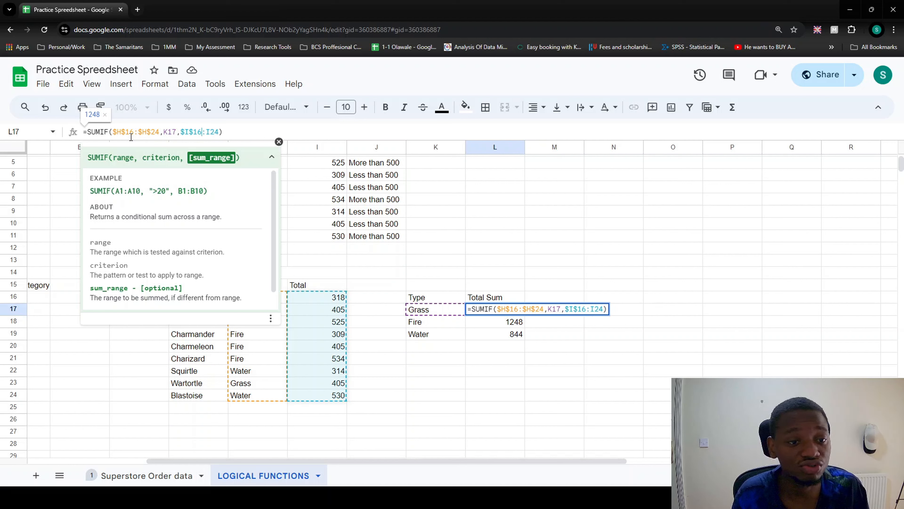
key("Right")
key("Right")
key("Right")
type("$H")
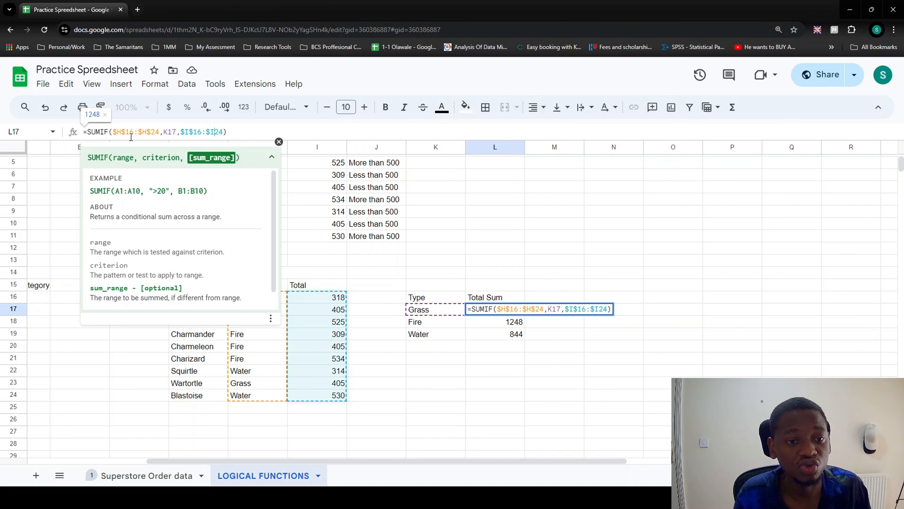
type("$")
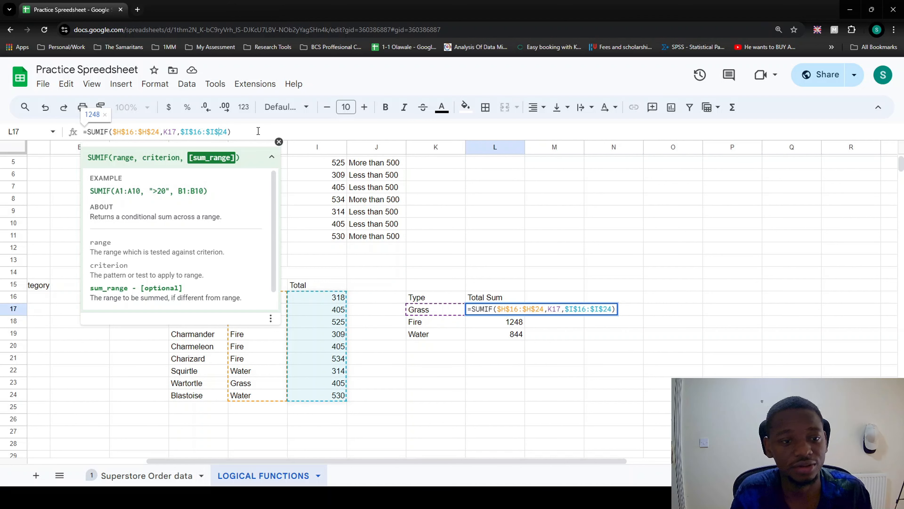
key("Return")
Copy the L17 formula down through L19 and check the references in L19, L18 and L17
key("Up")
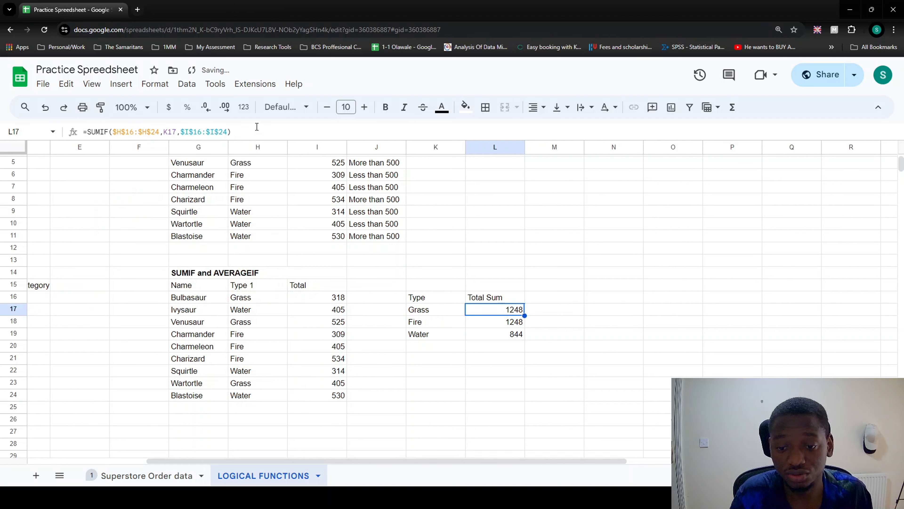
left_click_drag(526, 312, 526, 339)
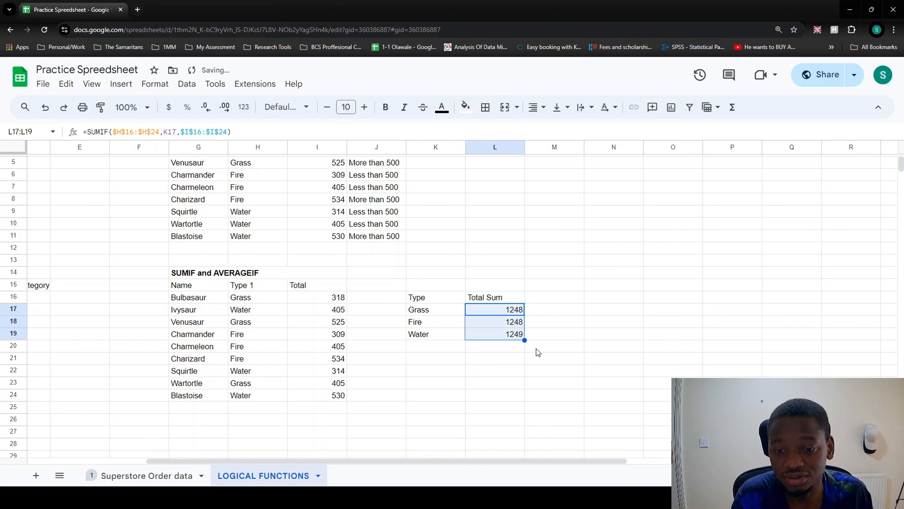
double_click(512, 335)
key("Escape")
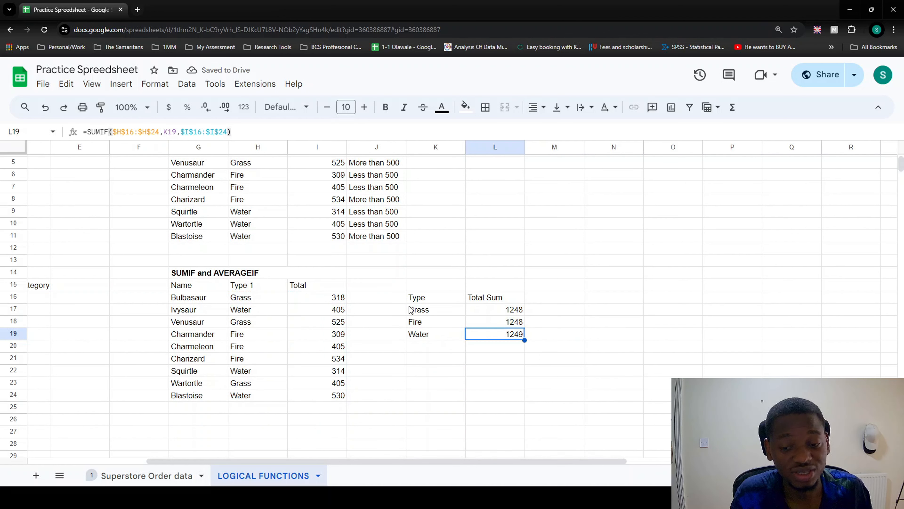
double_click(508, 334)
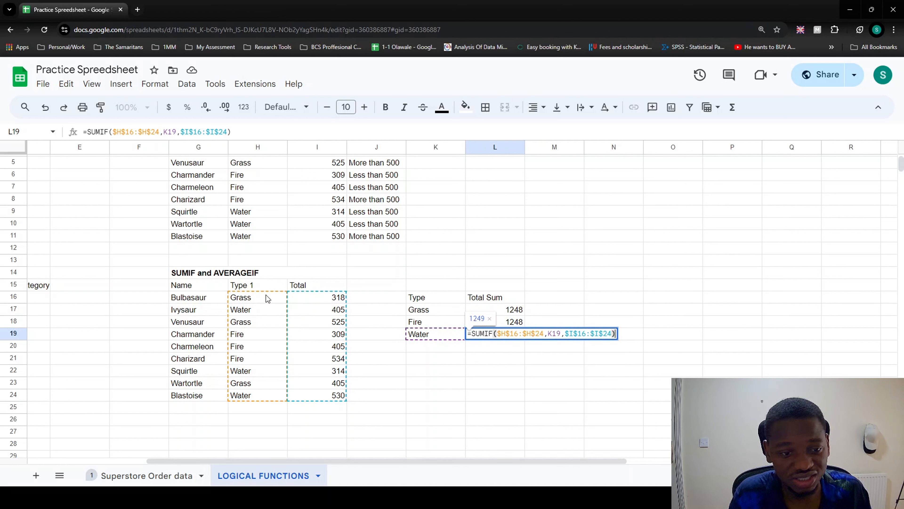
key("Escape")
double_click(513, 321)
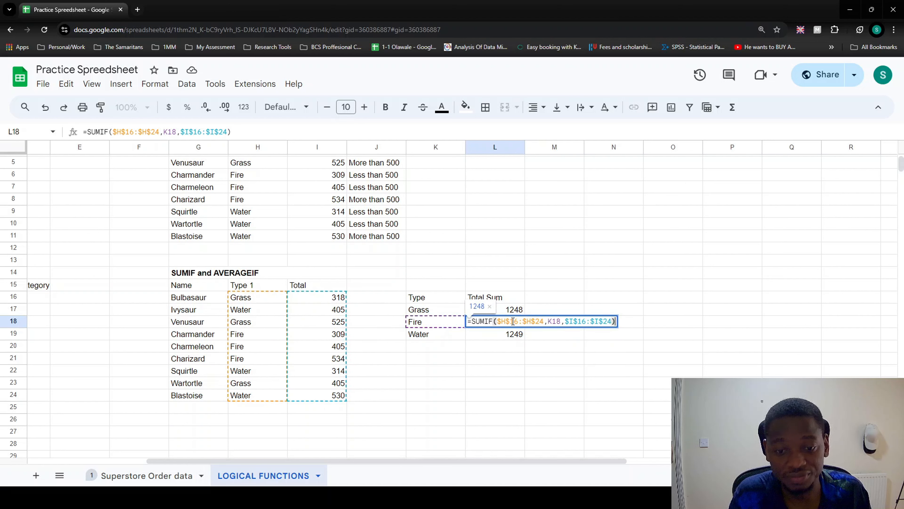
key("Escape")
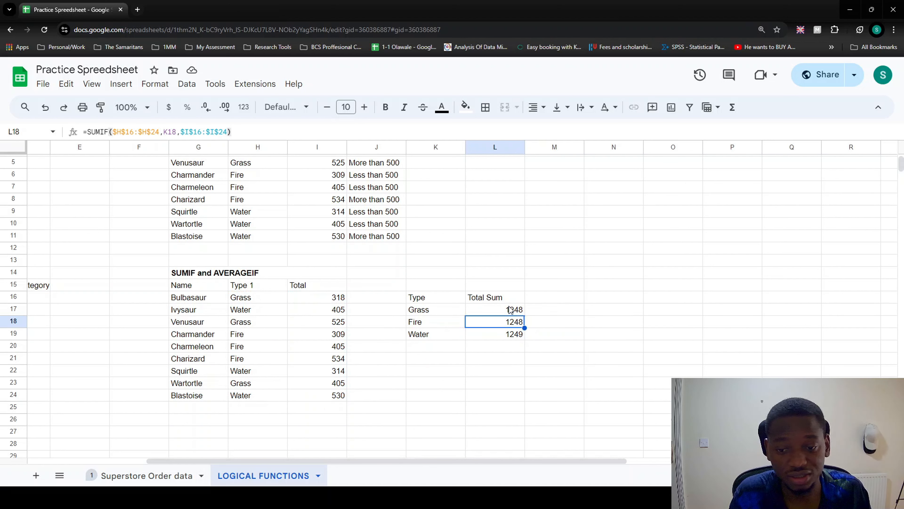
double_click(512, 310)
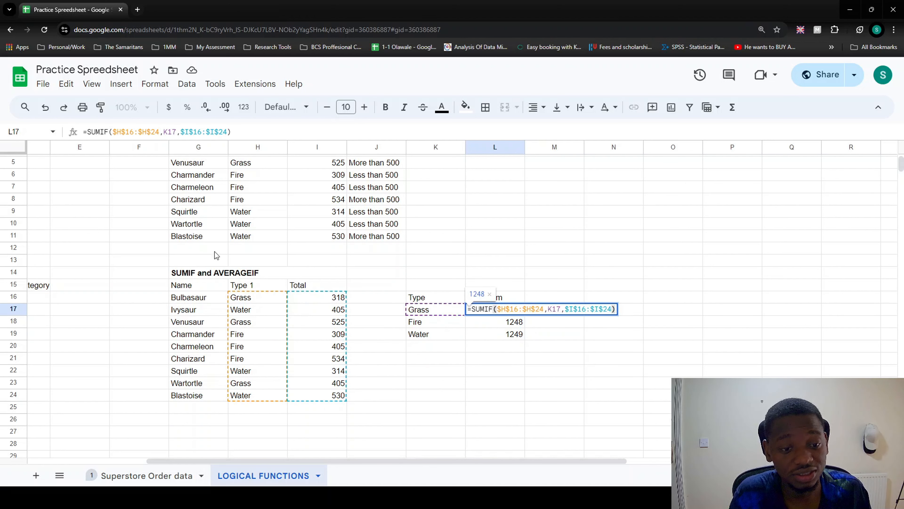
key("Escape")
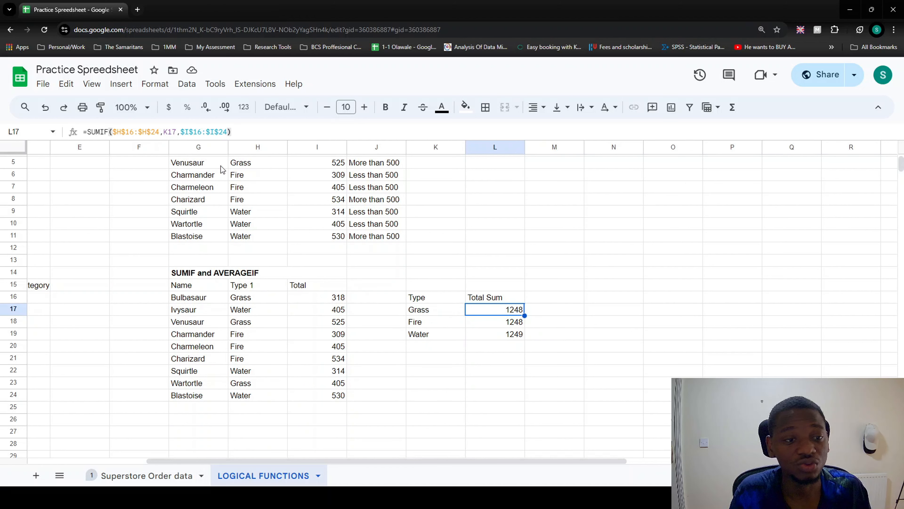
Lock the criterion of the L17 SUMIF formula as $K$17 and copy the formula down through L19
left_click(164, 132)
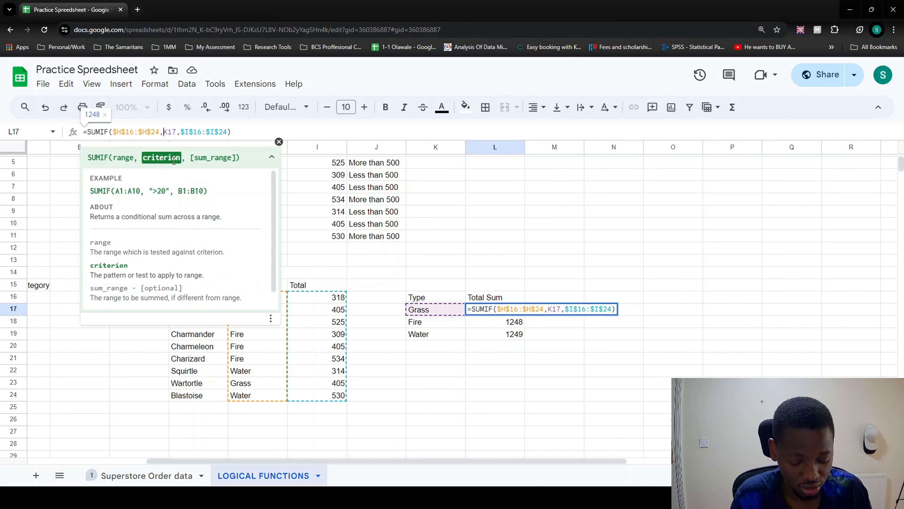
type("$K$\\")
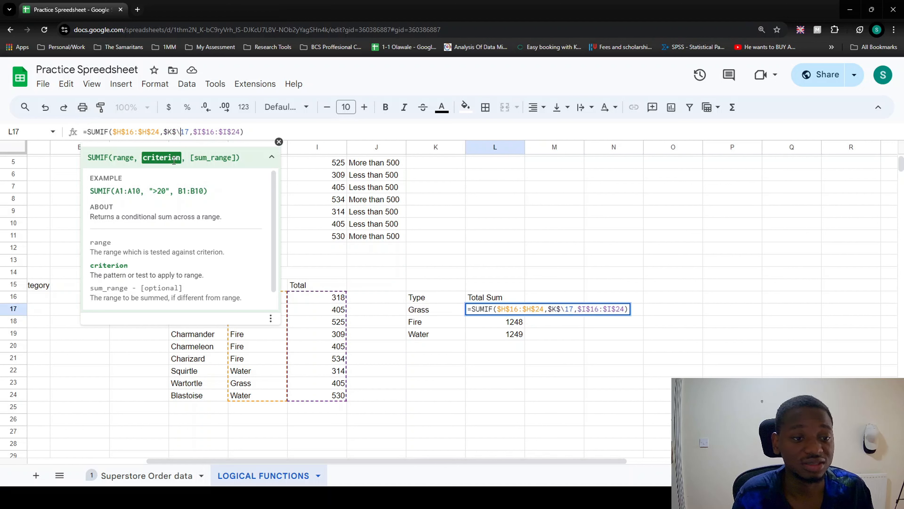
key("BackSpace")
key("Return")
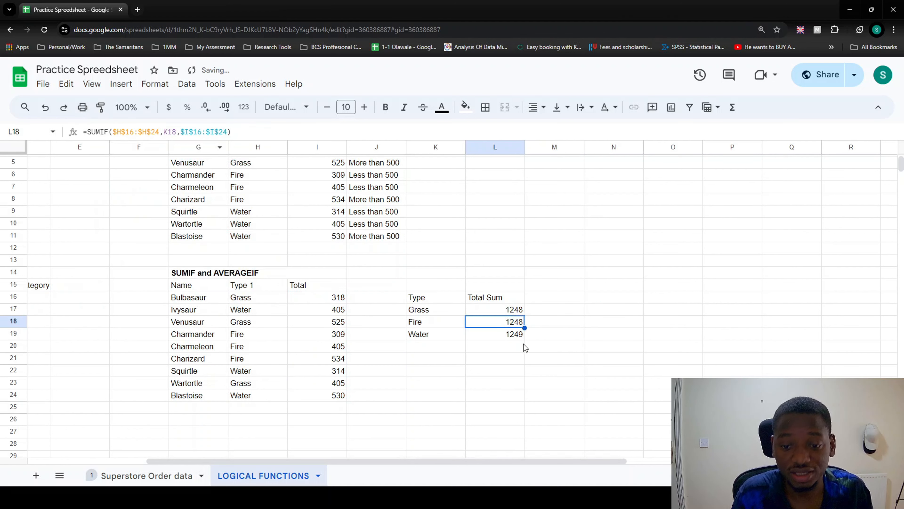
left_click(516, 313)
left_click(526, 319)
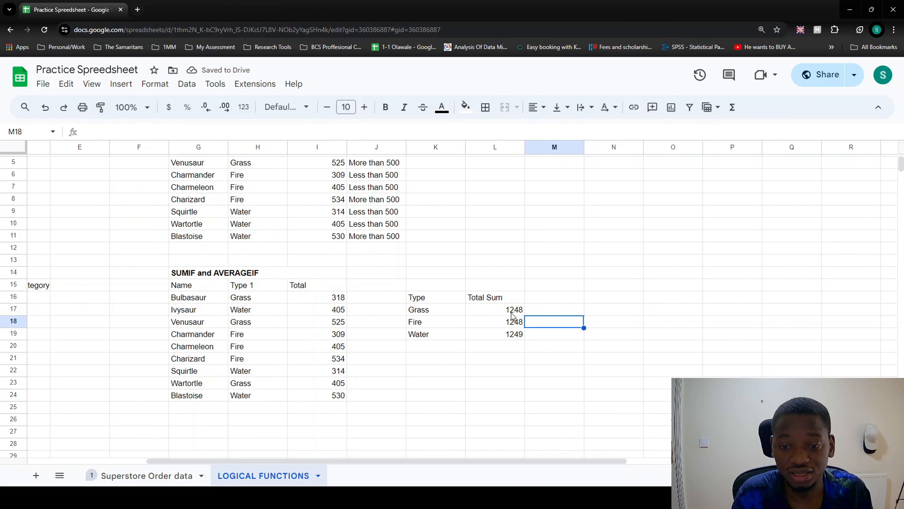
left_click(522, 313)
left_click_drag(526, 315, 526, 335)
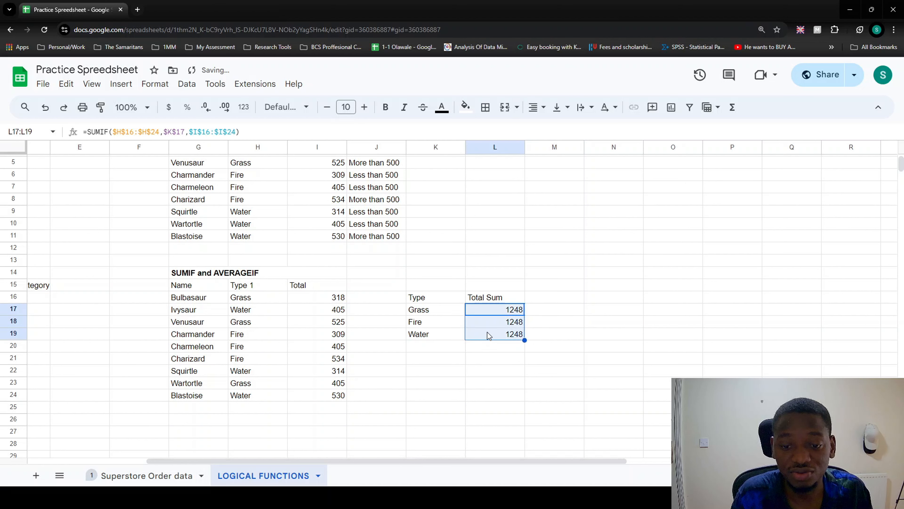
Examine which criterion cell the copied SUMIF formulas in L18 and L19 refer to
left_click(513, 324)
double_click(523, 328)
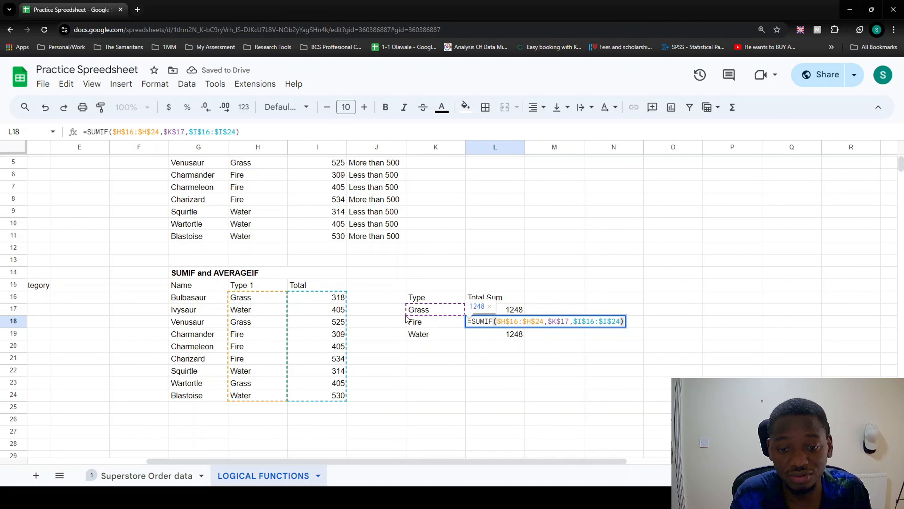
key("Escape")
left_click(505, 343)
double_click(511, 335)
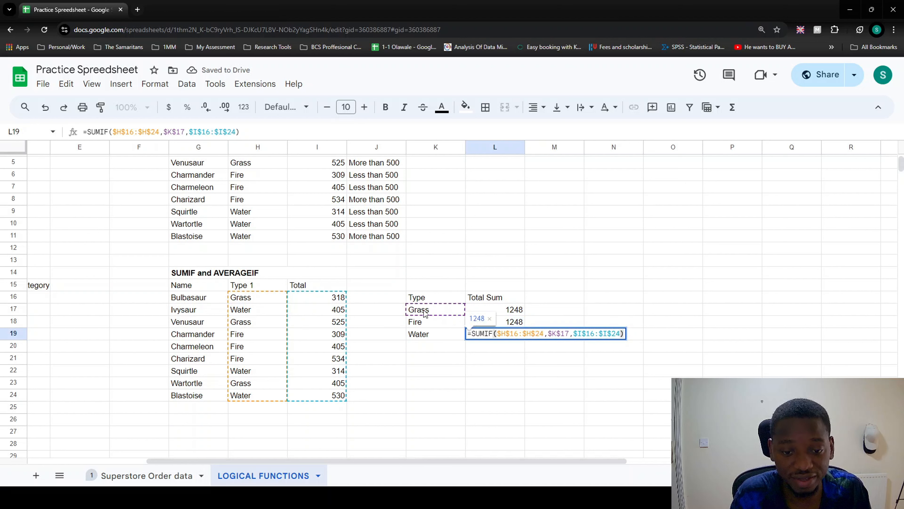
key("Escape")
Return the criterion in the L17 SUMIF formula to the relative reference K17 and copy the formula down through L19
left_click(516, 312)
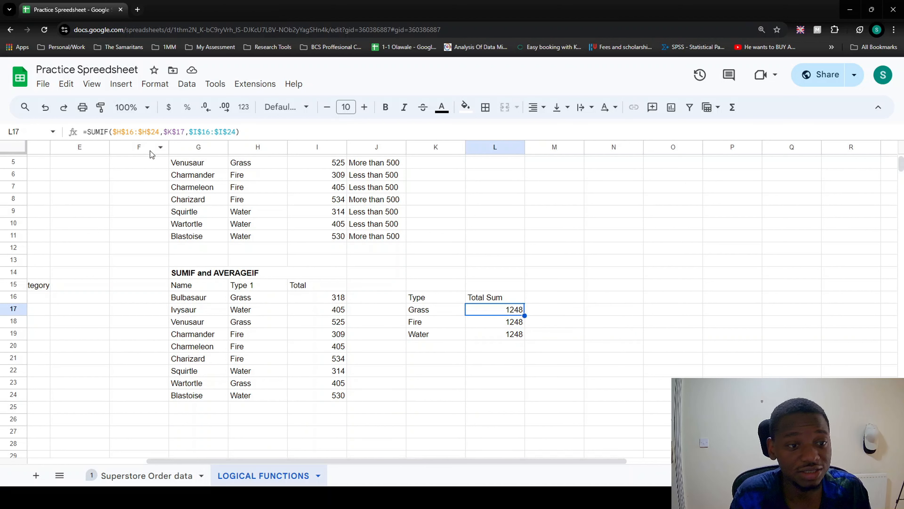
left_click(168, 131)
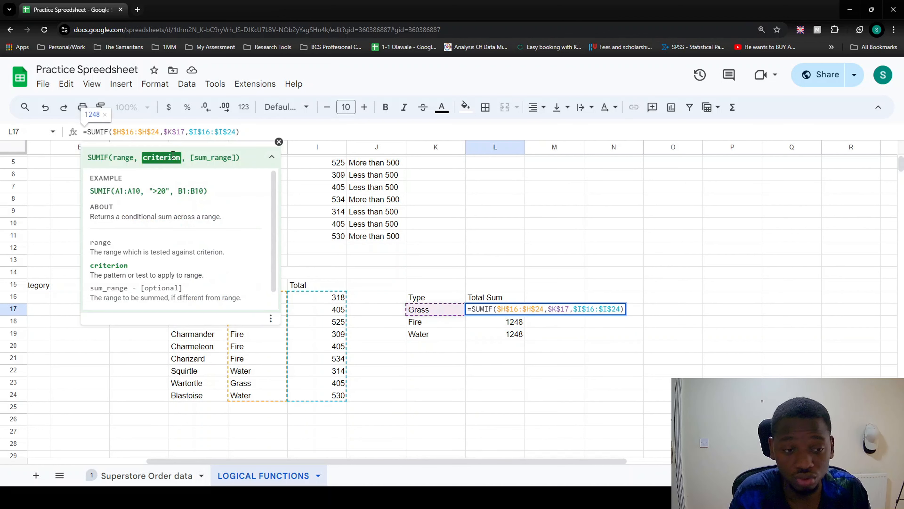
key("BackSpace")
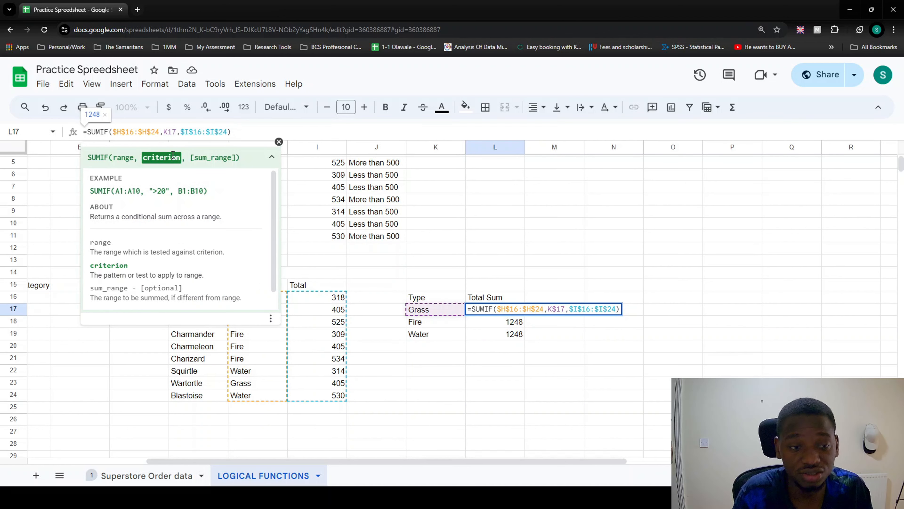
key("Return")
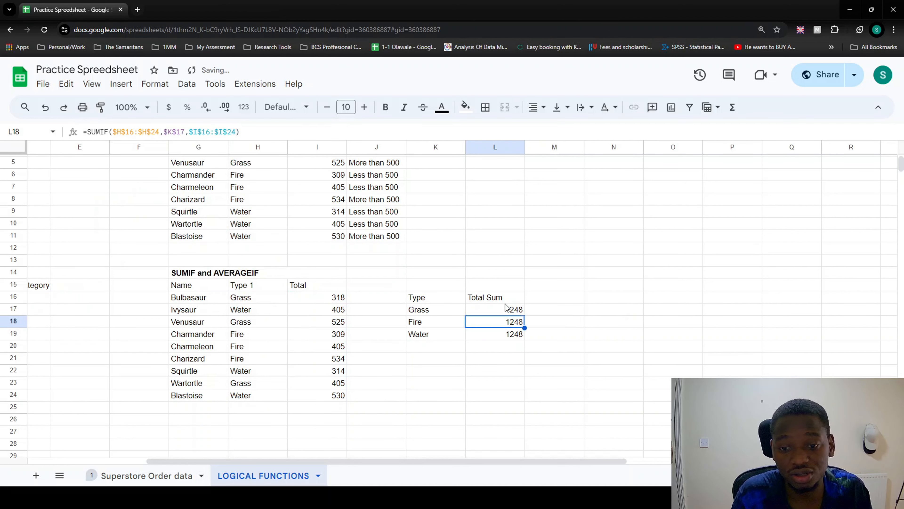
left_click(508, 302)
left_click(512, 309)
left_click_drag(524, 315, 524, 335)
Add the column header Average in M16, beside Total Sum
left_click(556, 301)
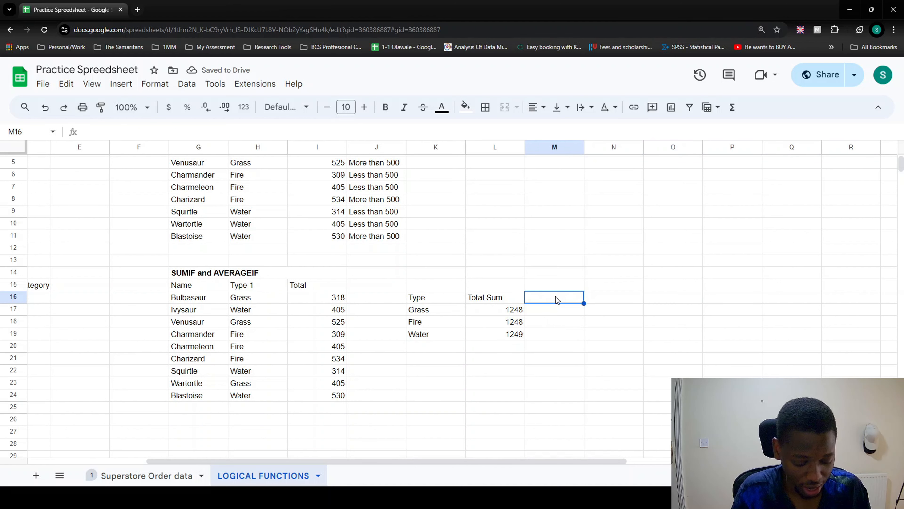
type("A")
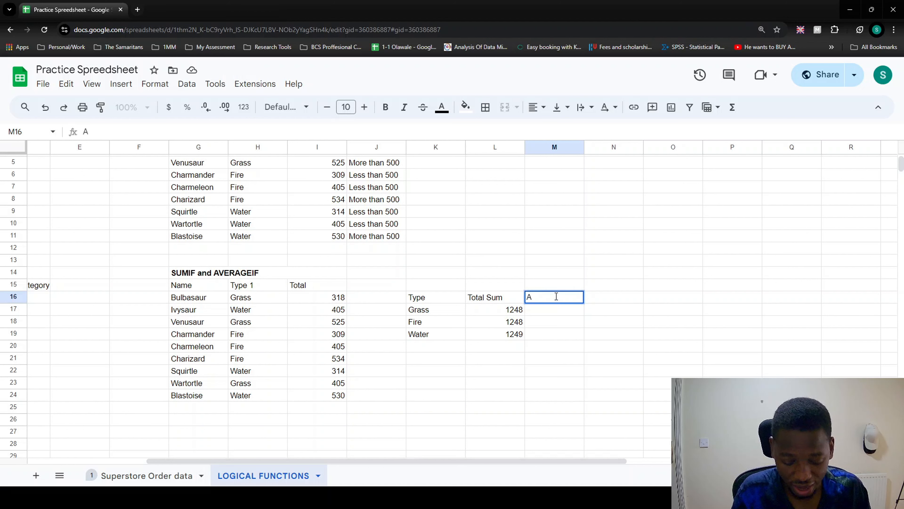
type("verage")
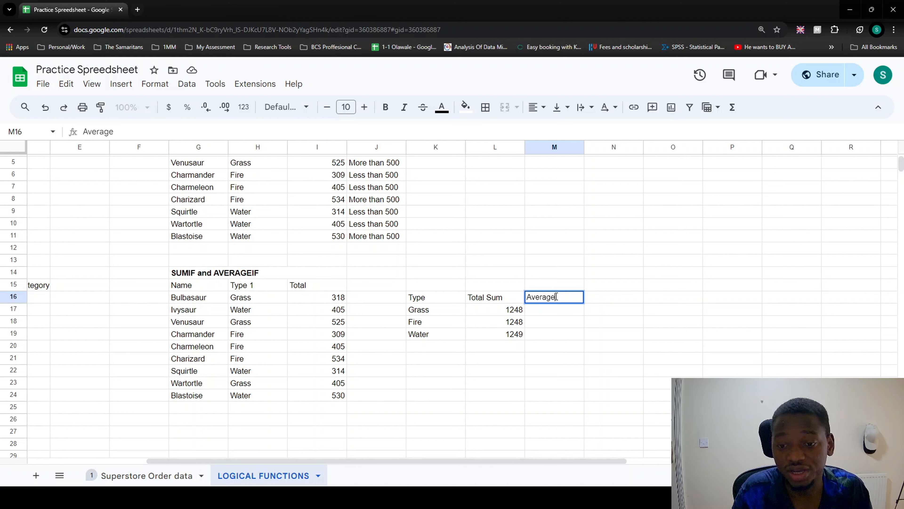
key("Return")
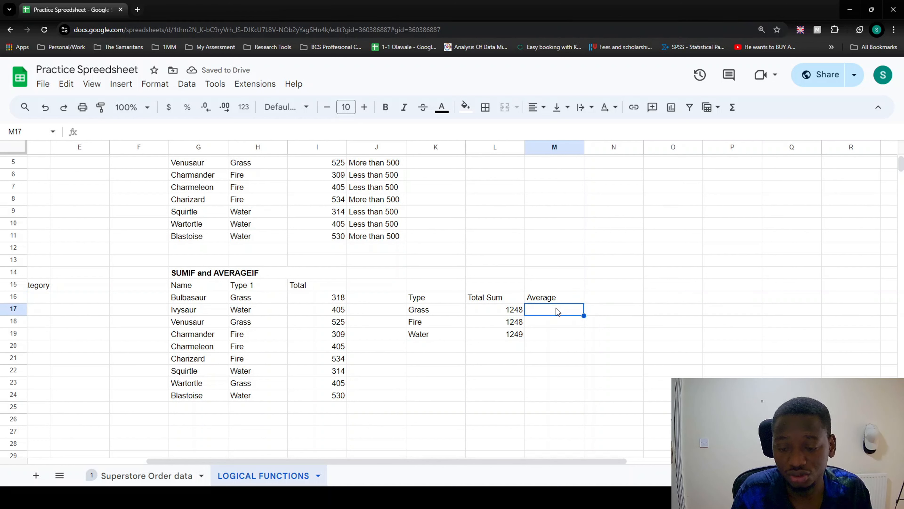
type("=A")
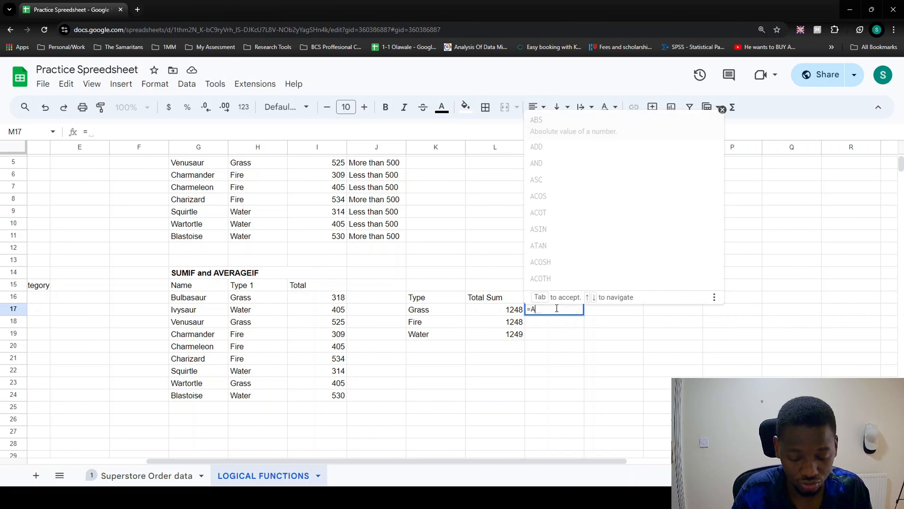
type("VERAGE(")
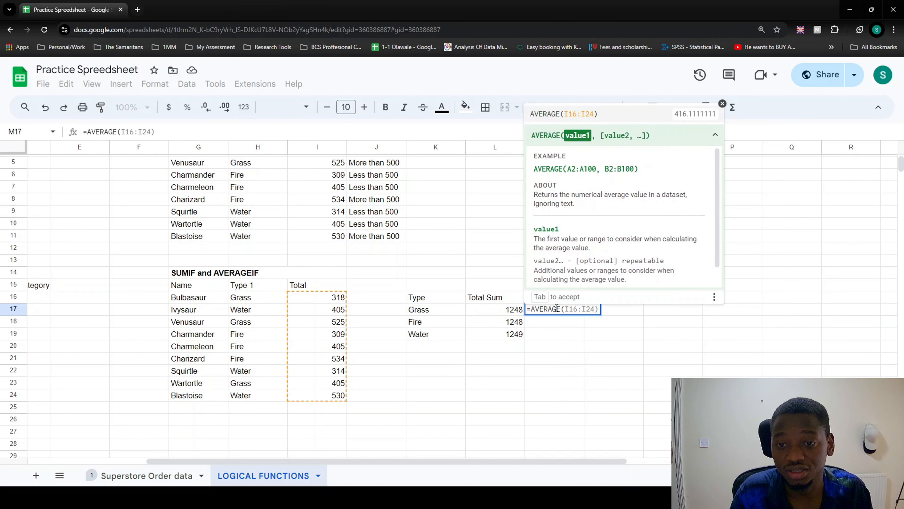
key("BackSpace")
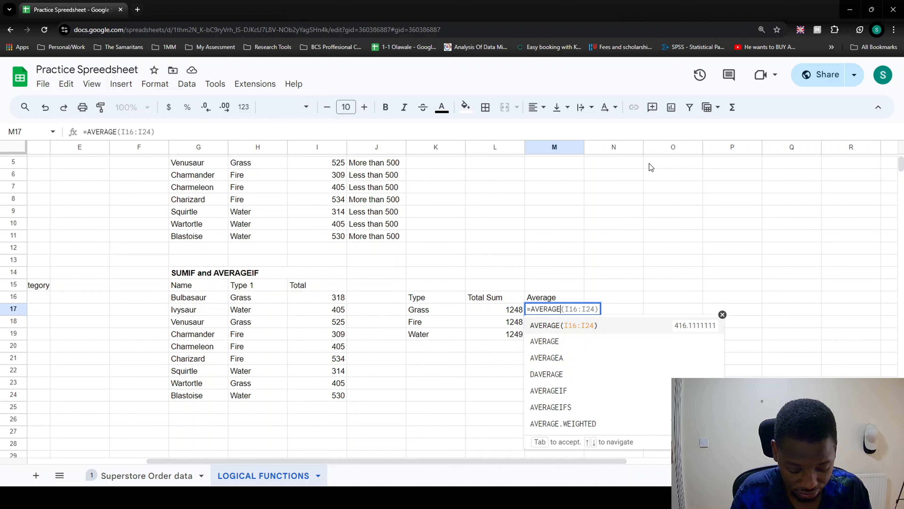
type("IF(")
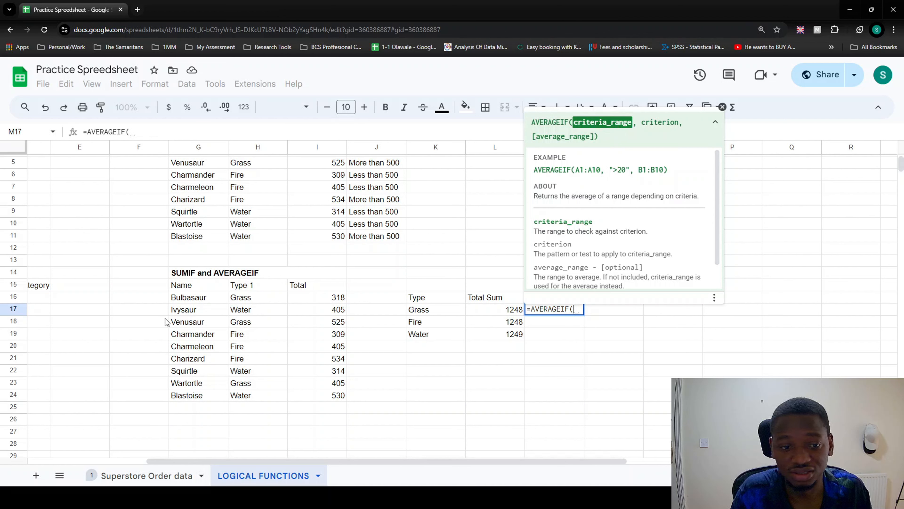
left_click_drag(245, 300, 248, 395)
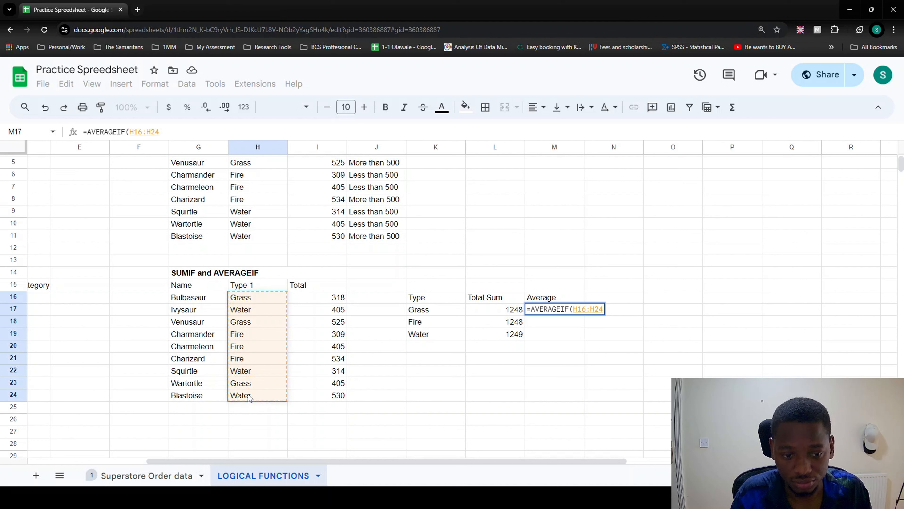
left_click(130, 132)
key("F4")
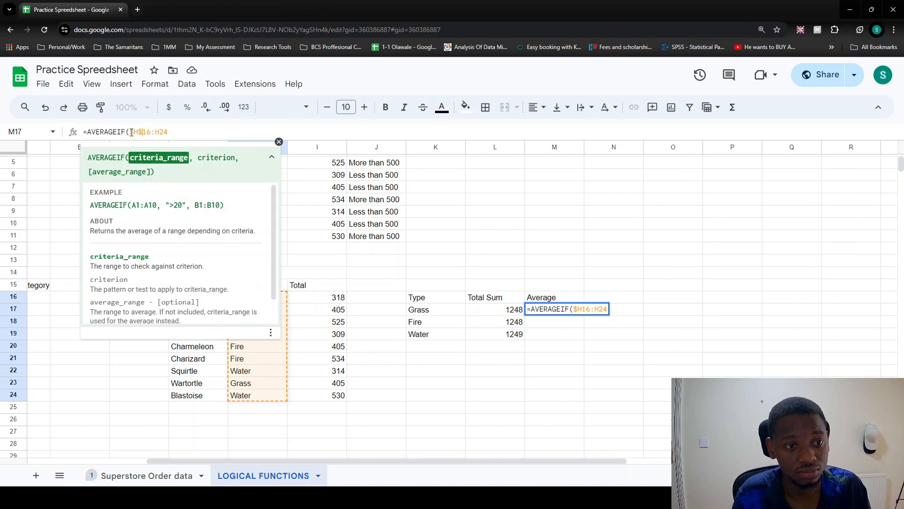
type("$")
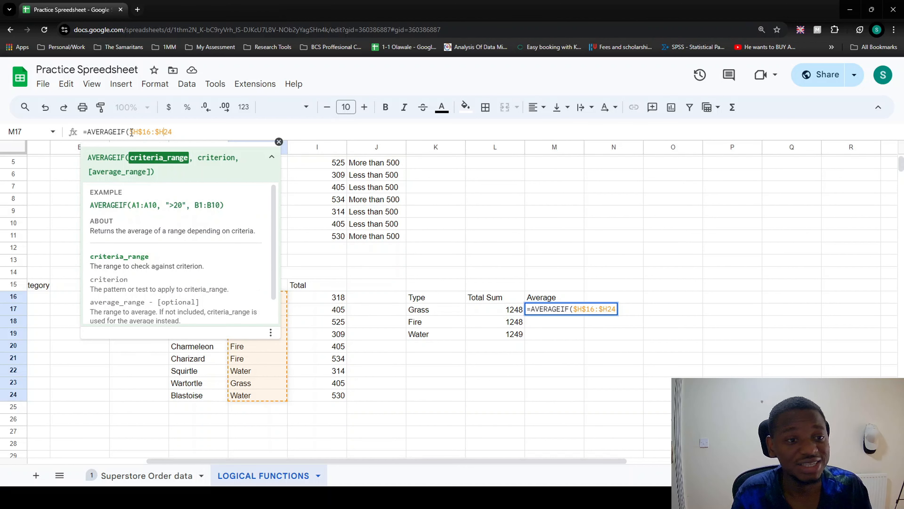
key("Right")
type("$24")
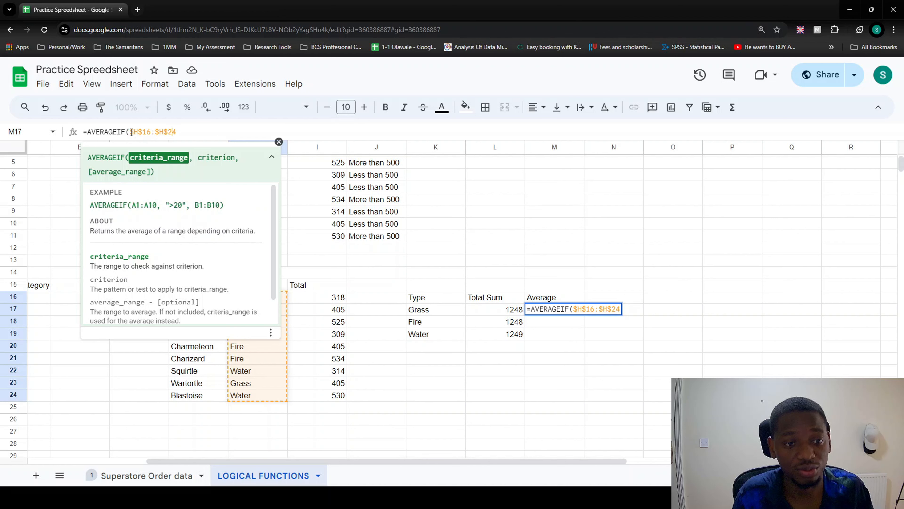
type(",")
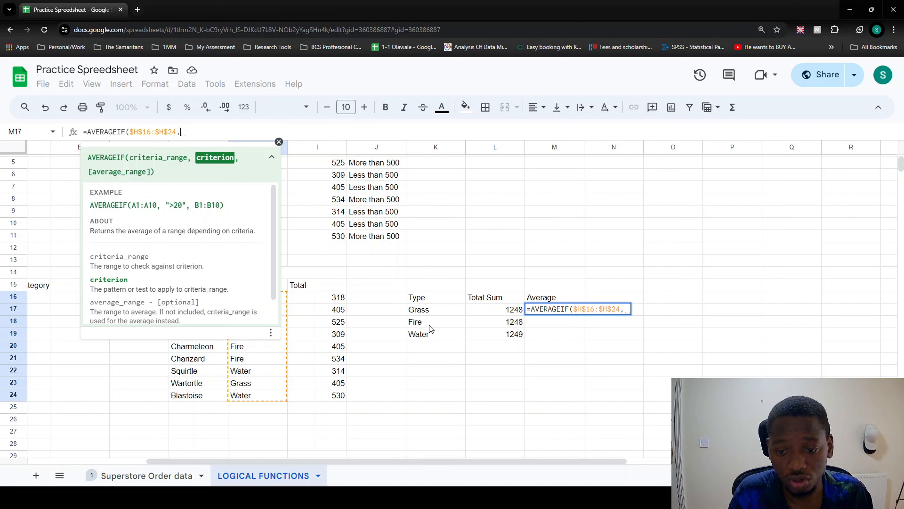
left_click(418, 309)
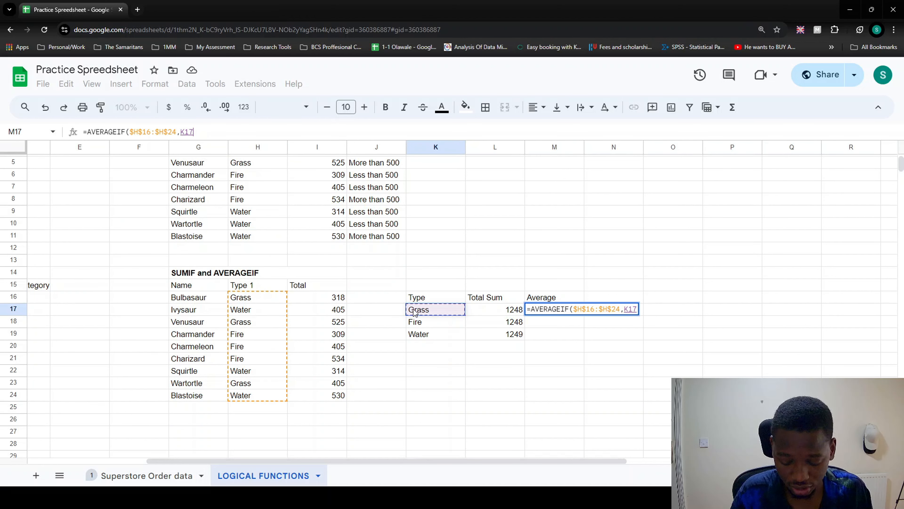
type(",")
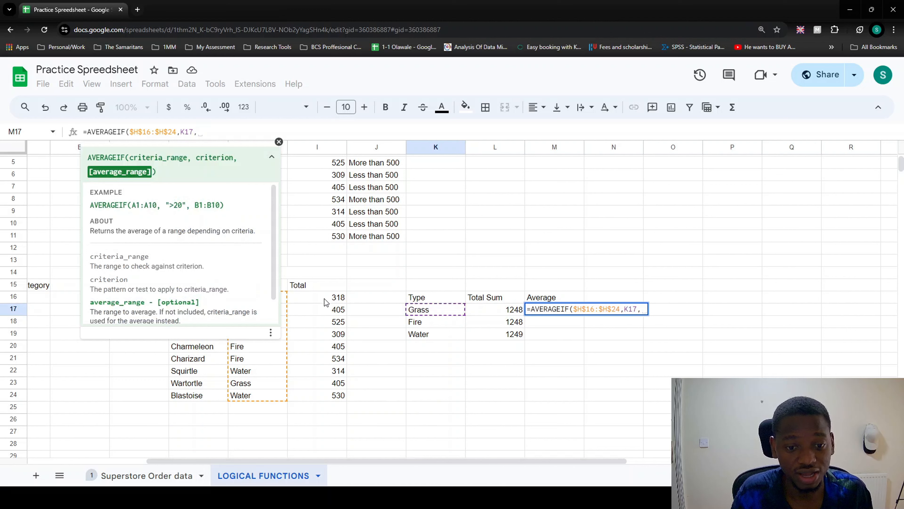
left_click_drag(329, 298, 340, 393)
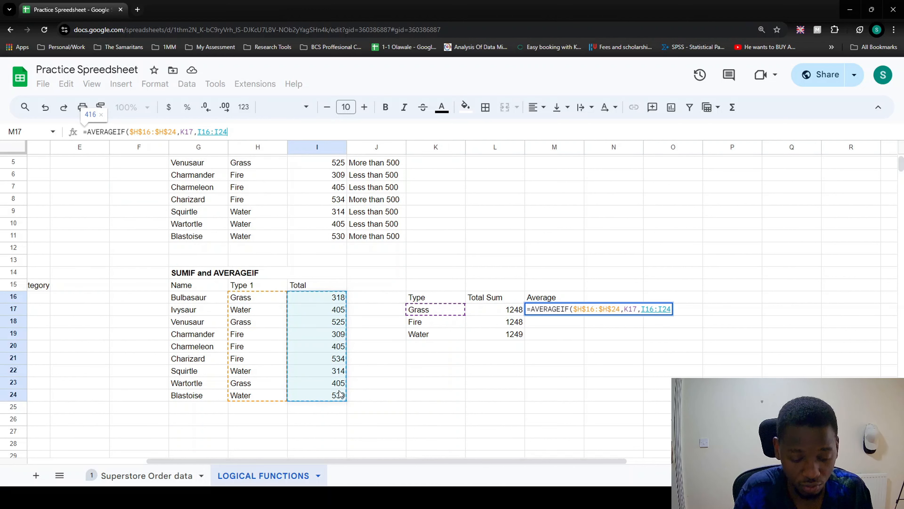
key("F4")
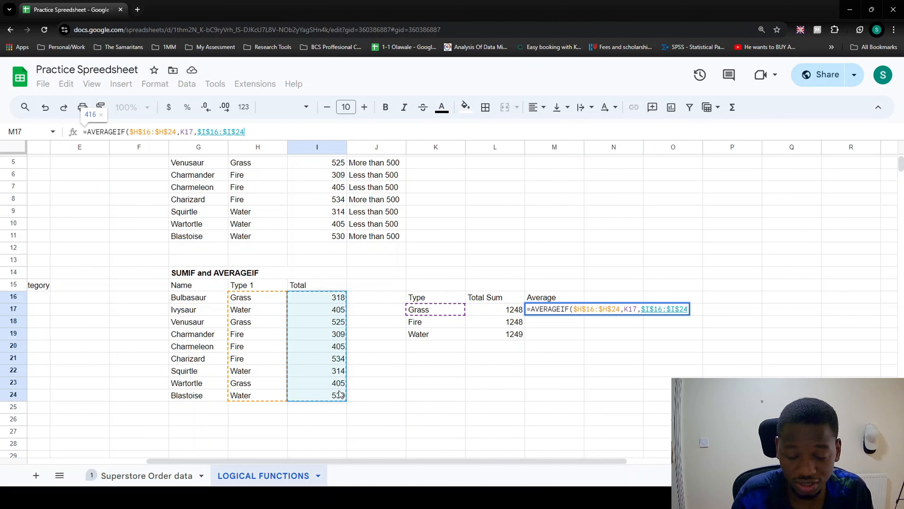
key("Escape")
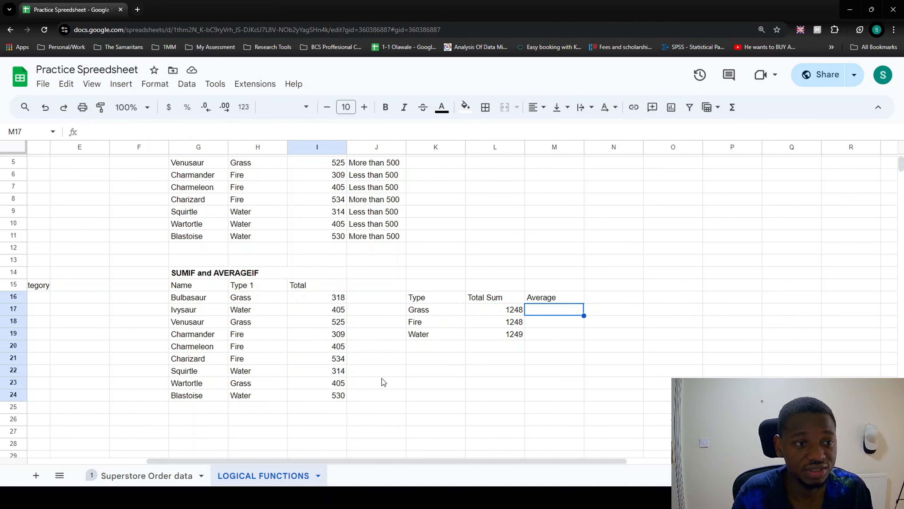
Start an AVERAGE formula in M17 with the Type 1 column as the absolute range $H$16:$H$24
type("=aver")
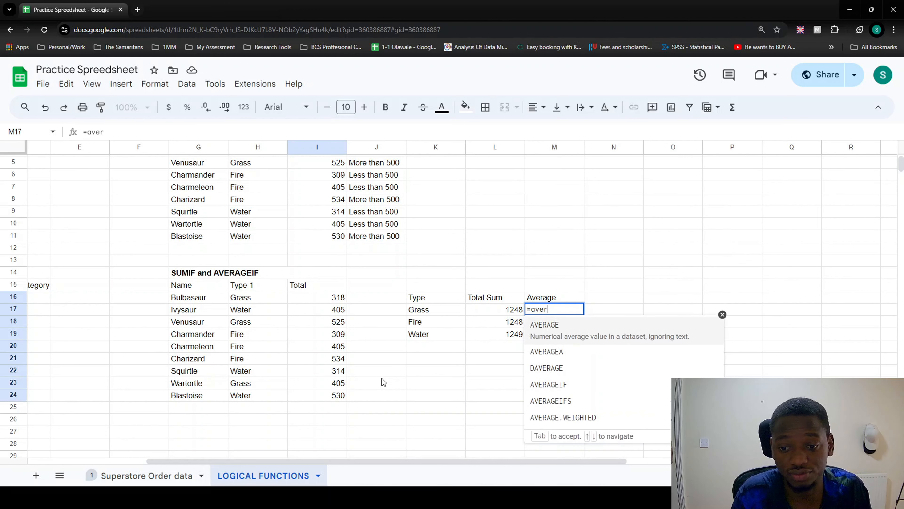
key("Tab")
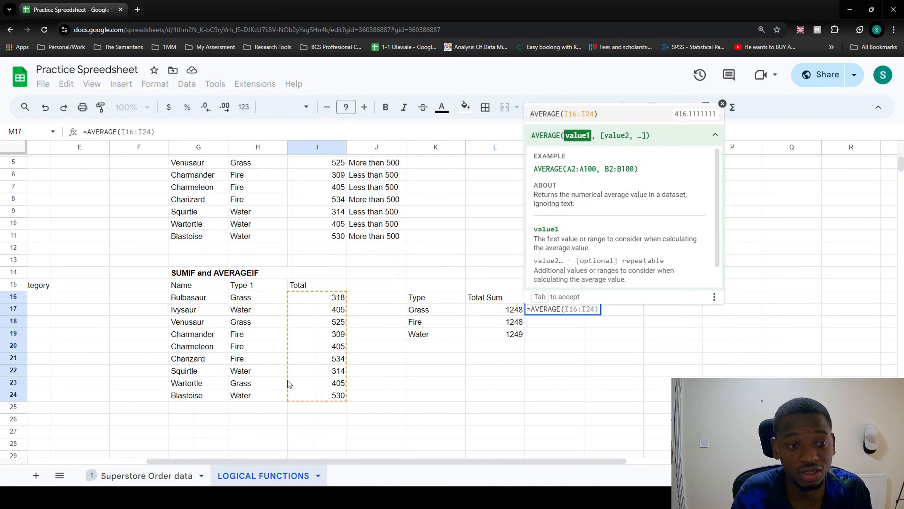
left_click_drag(246, 296, 254, 396)
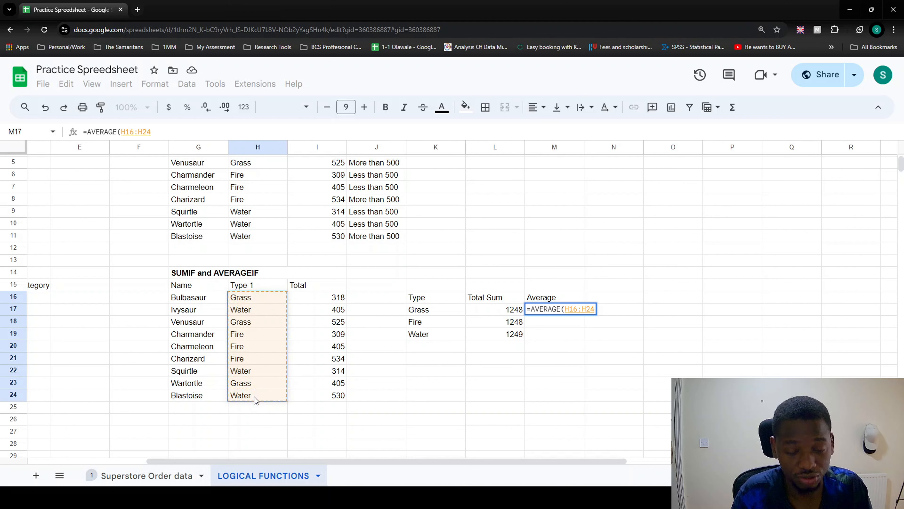
type("4")
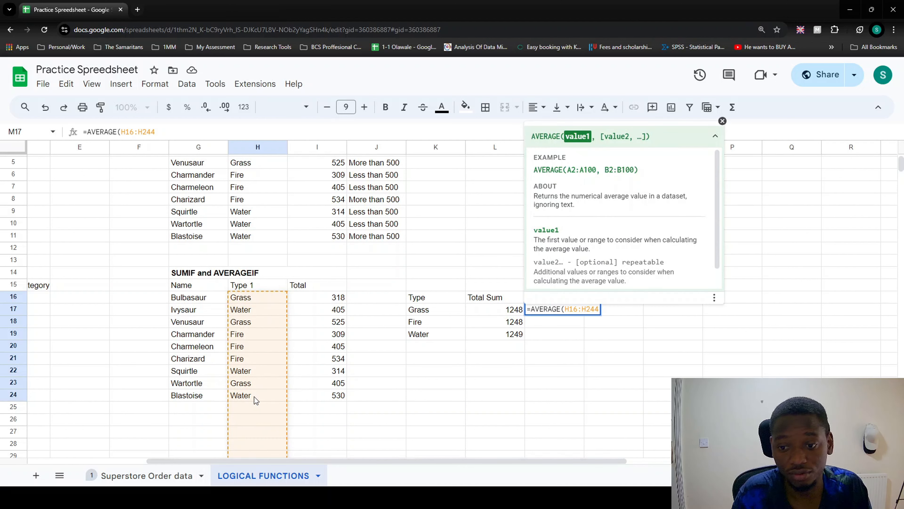
key("BackSpace")
key("F4")
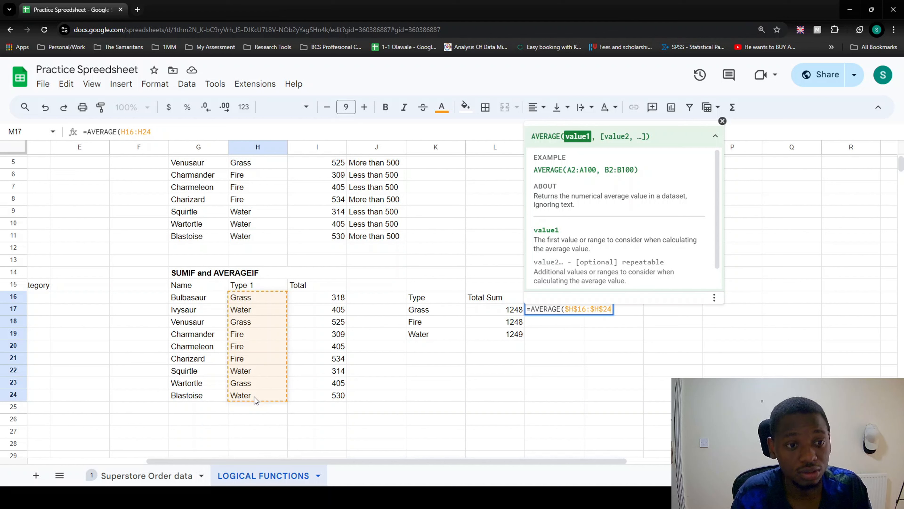
Complete the M17 formula with K17 and the absolute Total range $I$16:$I$24 as further arguments, and enter it
type(",")
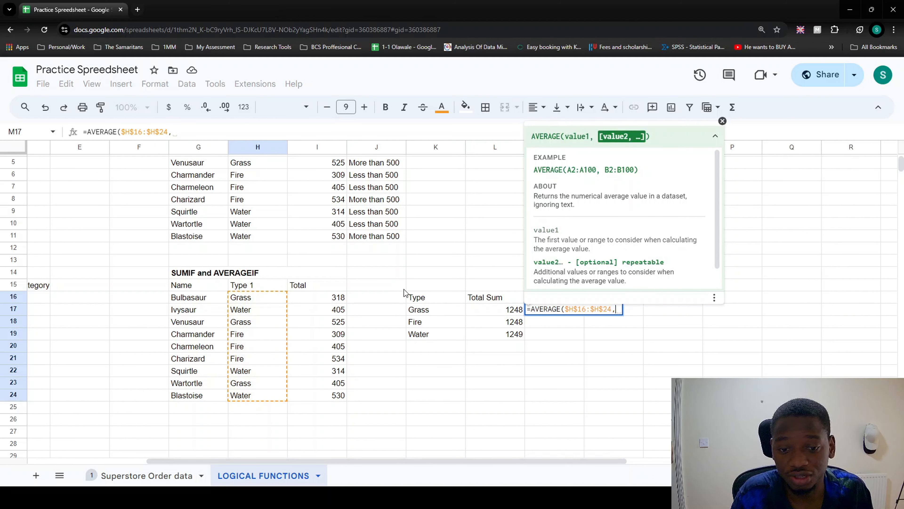
left_click(425, 310)
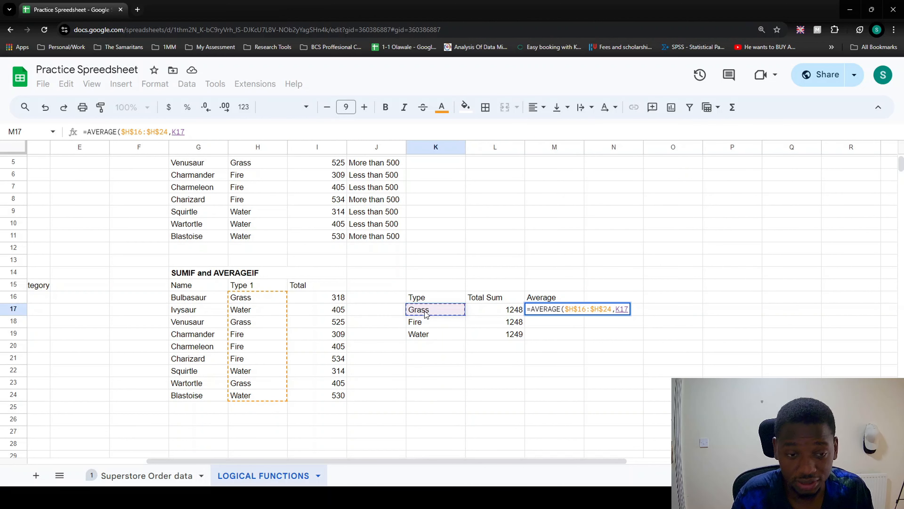
type(",")
left_click_drag(333, 298, 323, 397)
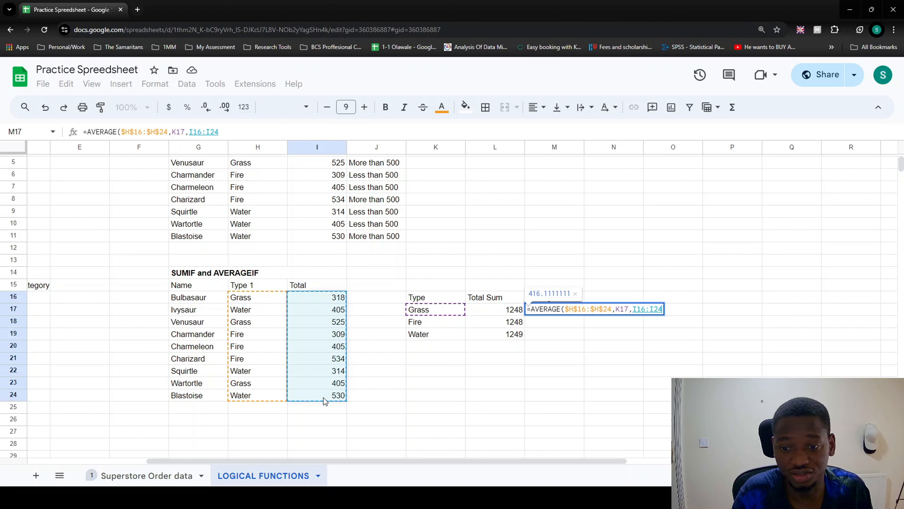
key("F4")
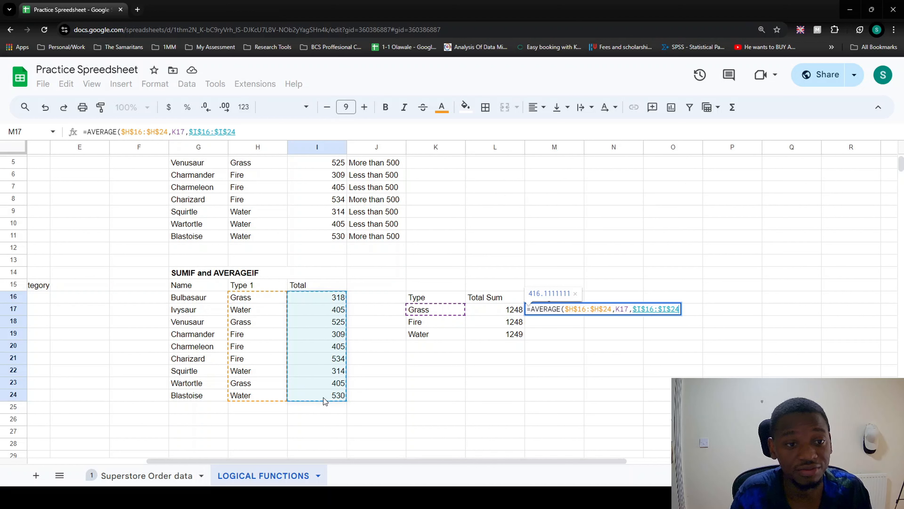
type(")")
key("Return")
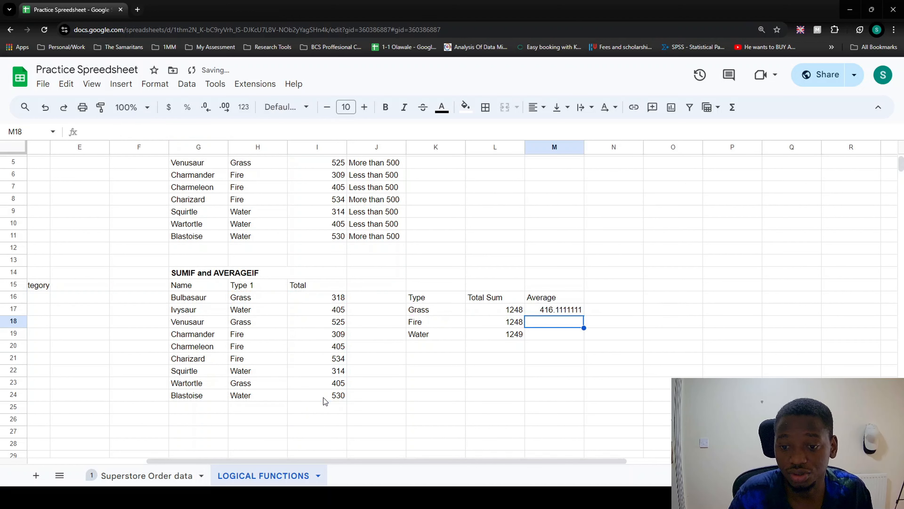
Copy the M17 average formula down through M19 for the Fire and Water types
left_click(555, 310)
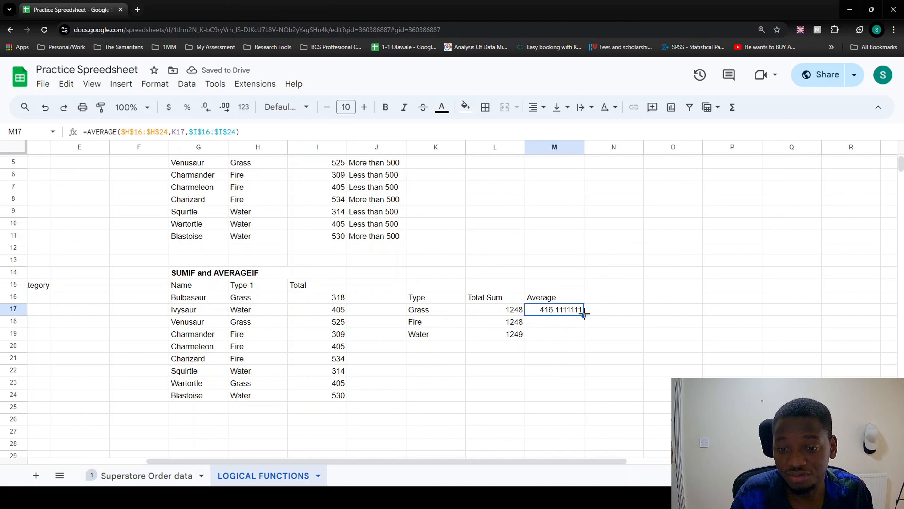
left_click_drag(587, 309, 580, 334)
left_click(568, 312)
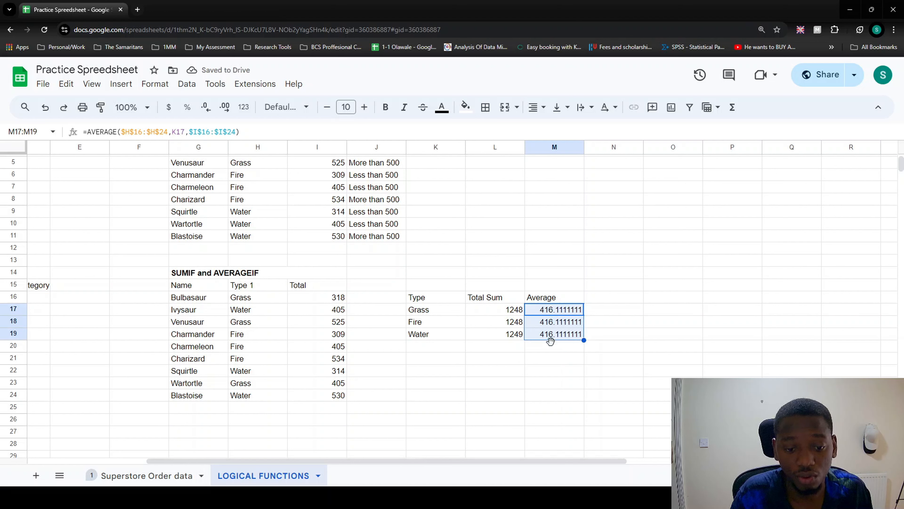
Examine which ranges and criterion cells the AVERAGE formulas in M17, M18 and M19 refer to
double_click(561, 312)
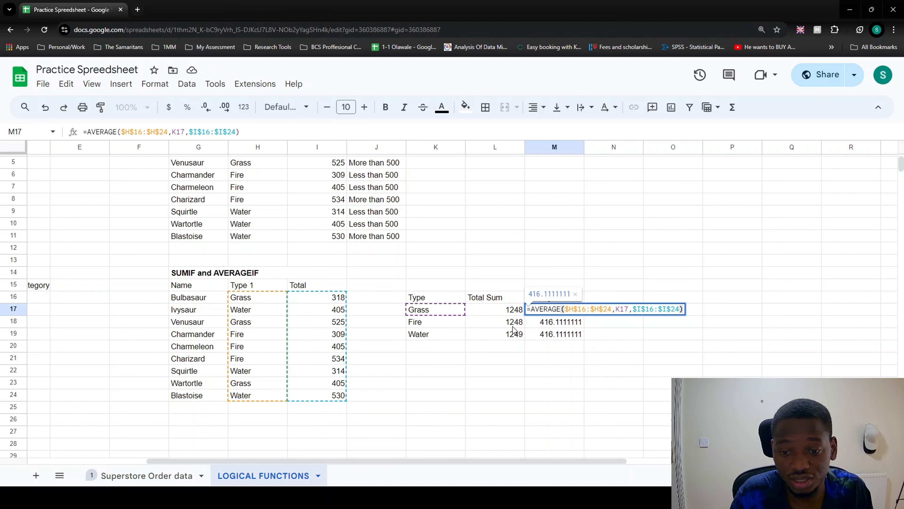
left_click(573, 323)
double_click(574, 325)
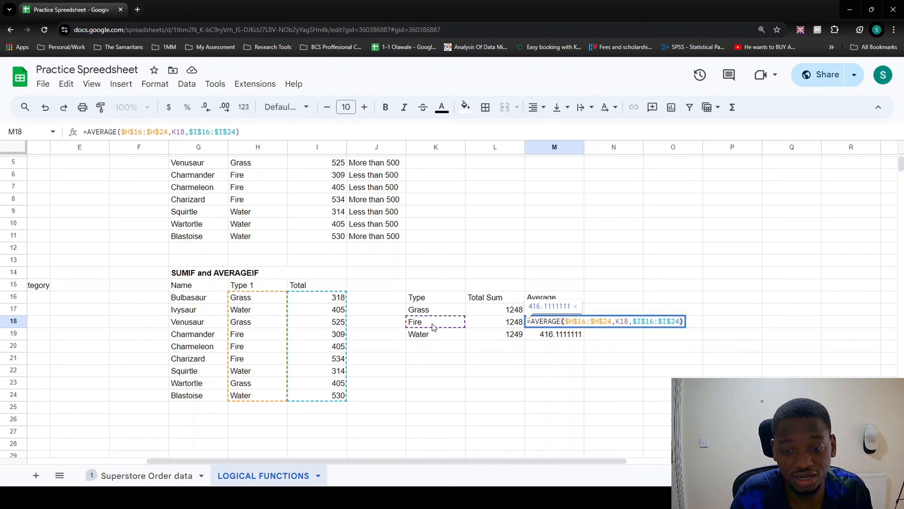
left_click(581, 336)
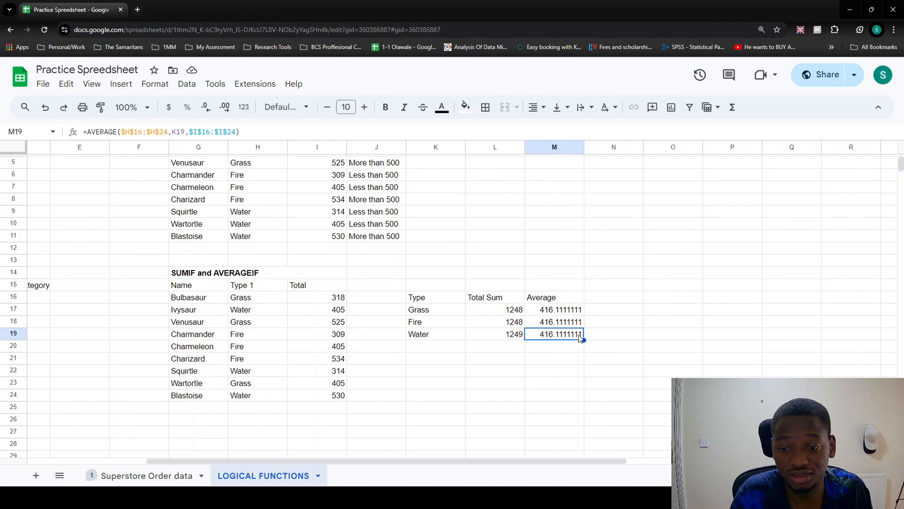
double_click(580, 337)
key("Escape")
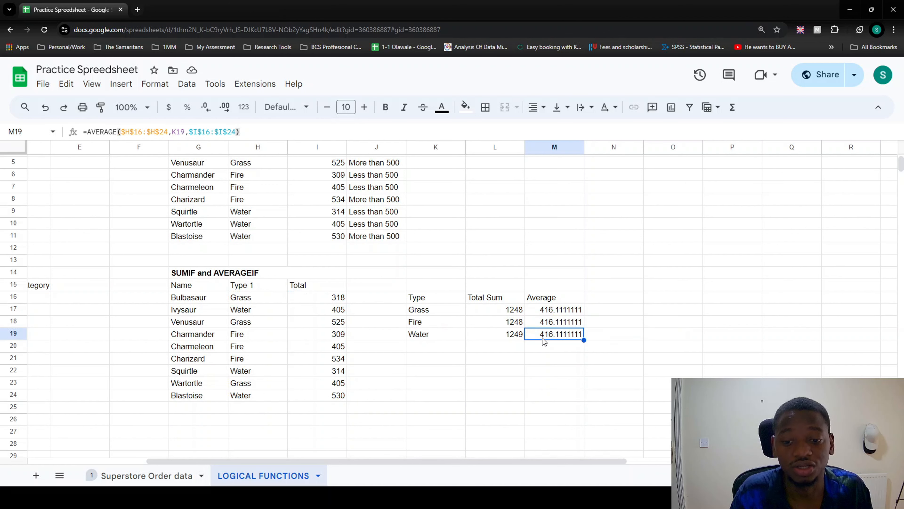